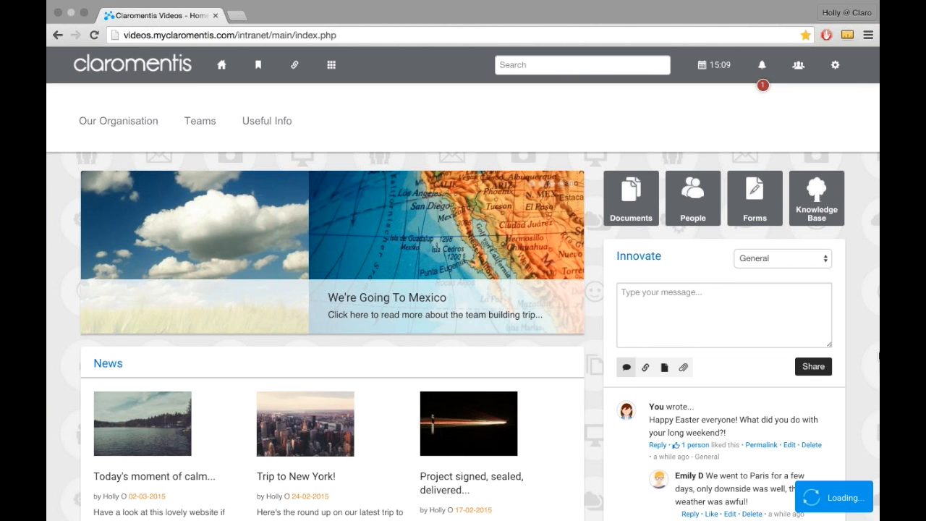
# Step: View the list of recent notifications on the intranet home page, then close it
pyautogui.click(764, 79)
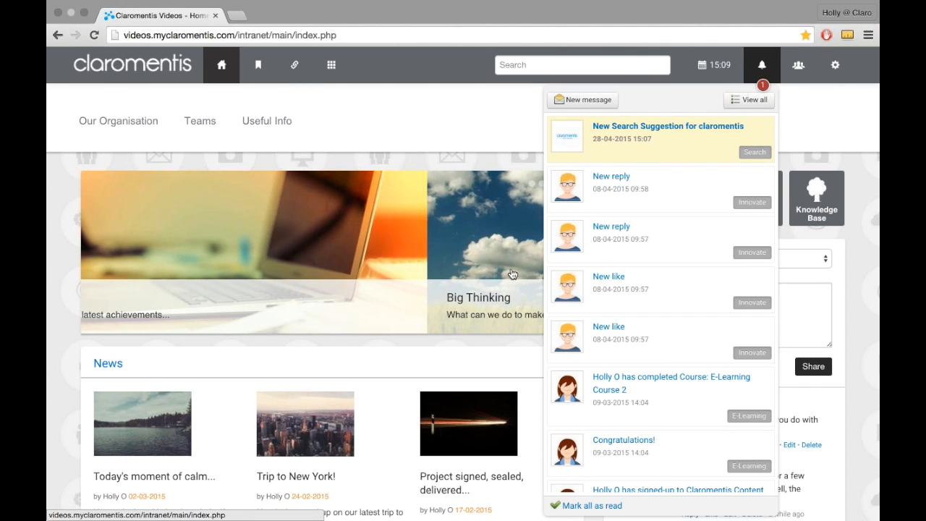
pyautogui.click(512, 273)
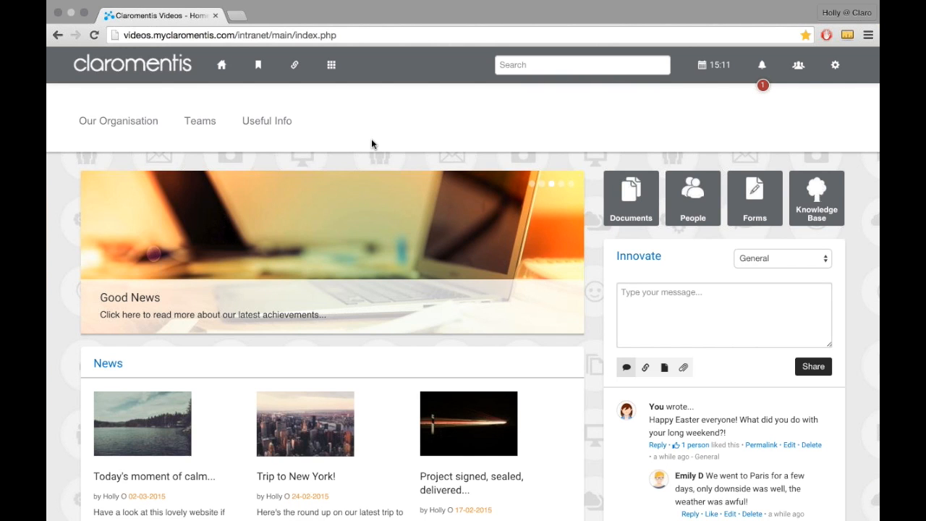
# Step: Open the People Control Panel from the intranet's Admin area
pyautogui.click(331, 65)
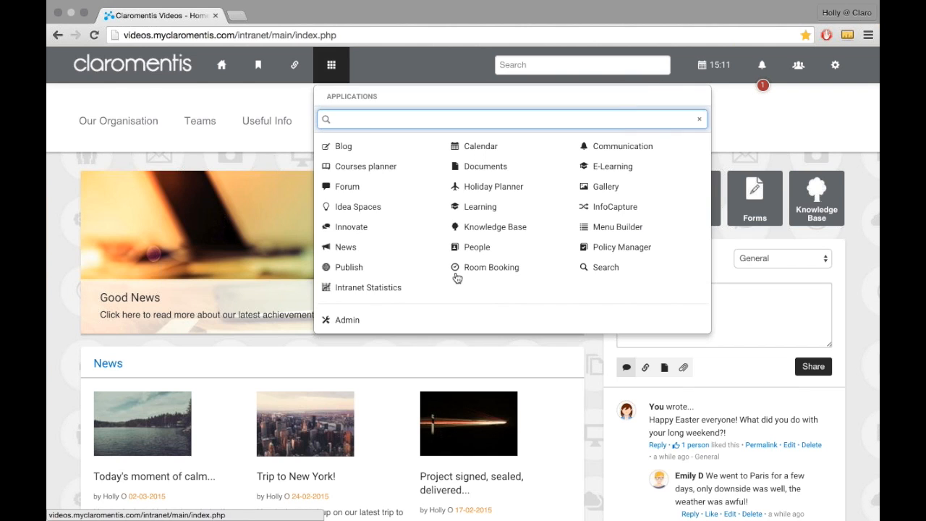
pyautogui.click(424, 319)
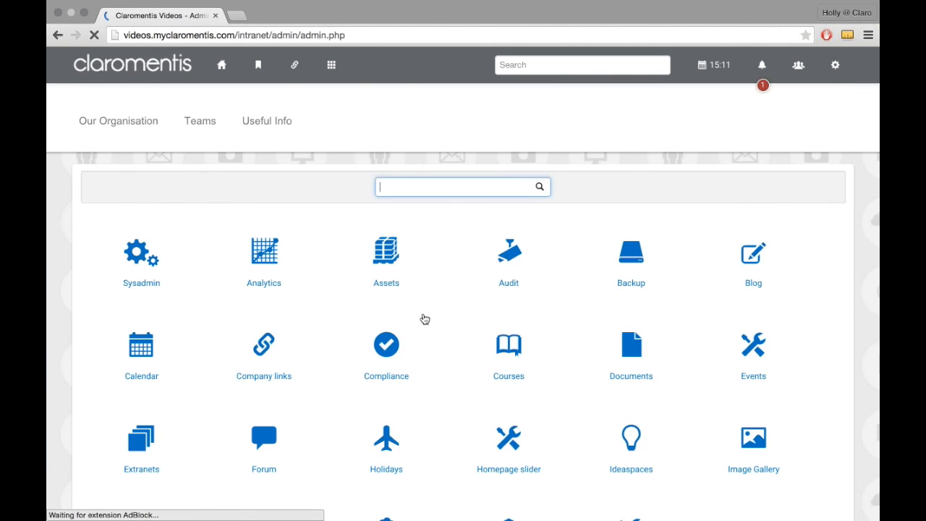
pyautogui.scroll(-3, 346, 339)
pyautogui.scroll(-2, 346, 339)
pyautogui.click(264, 316)
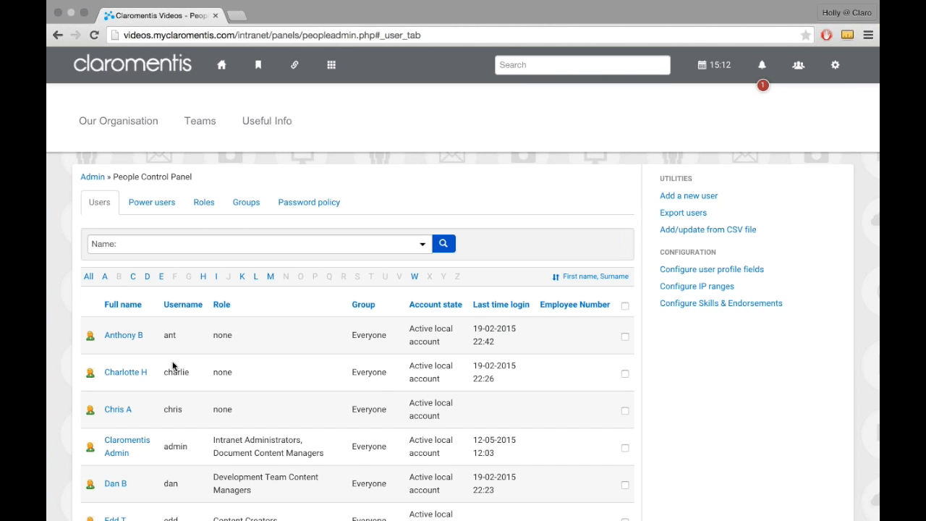
# Step: Open the first listed user's profile and examine all its editable fields
pyautogui.click(126, 341)
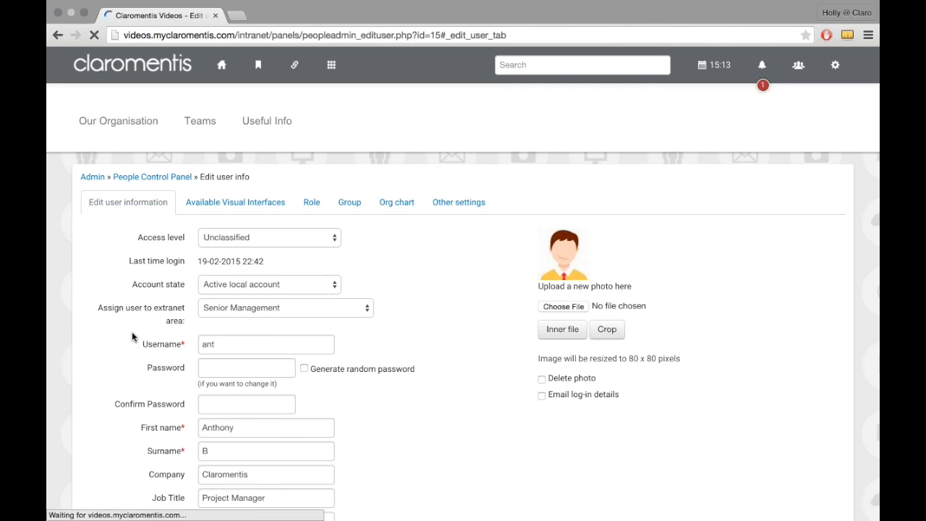
pyautogui.scroll(-5, 133, 334)
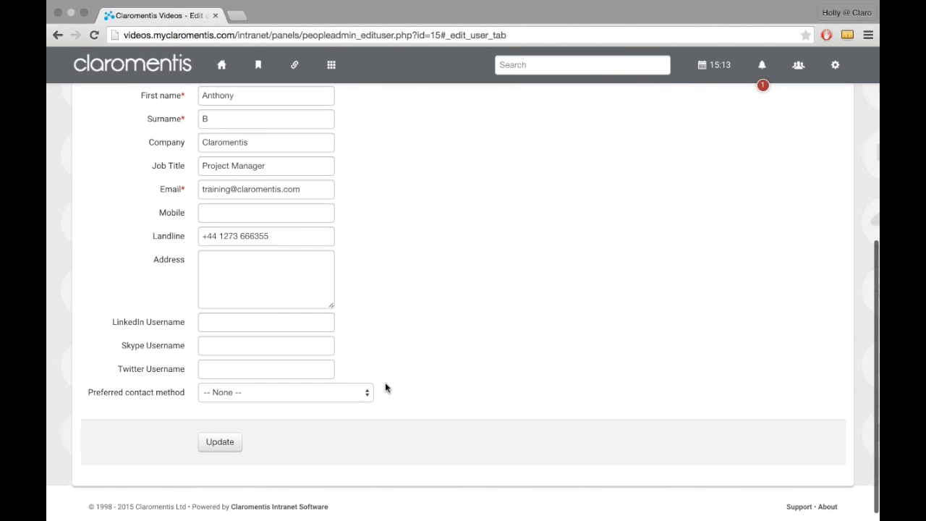
pyautogui.scroll(5, 418, 372)
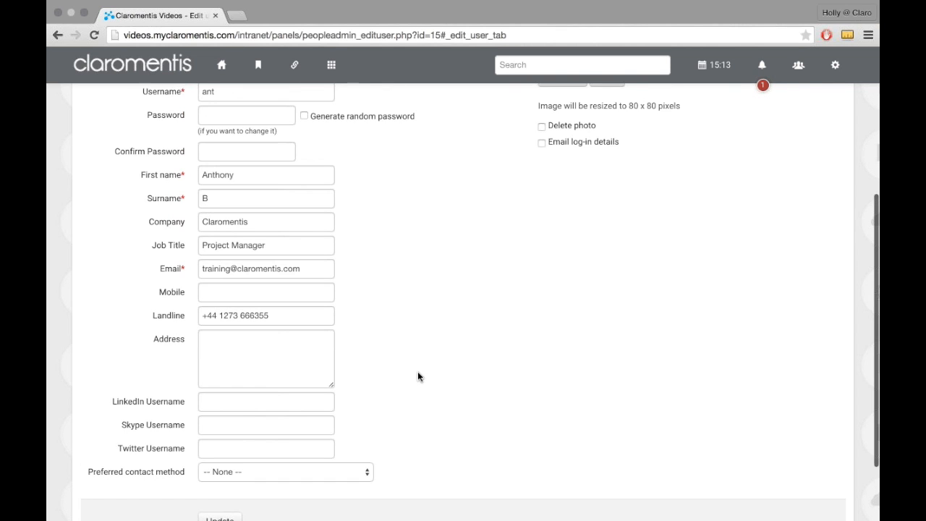
pyautogui.scroll(2, 417, 377)
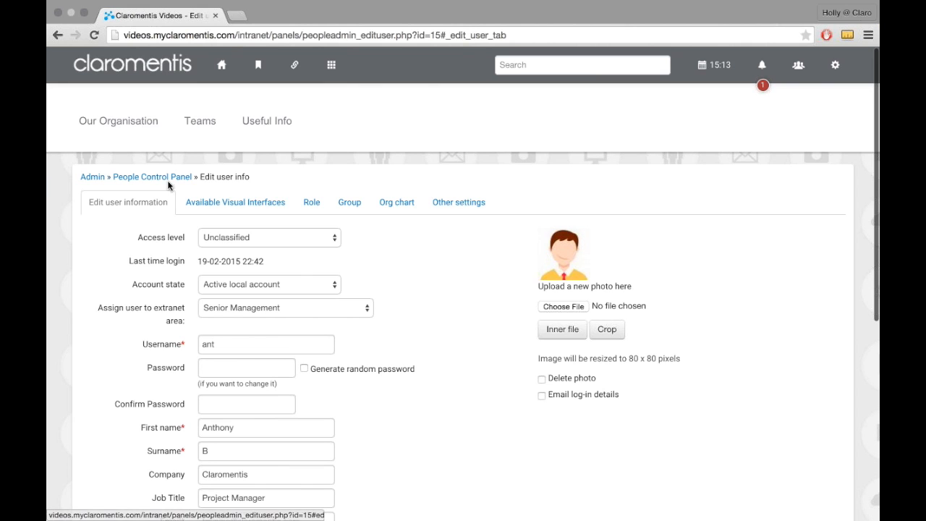
# Step: Review the user profile field configuration and the field list for the "Edit profile" page in admin area
pyautogui.click(168, 185)
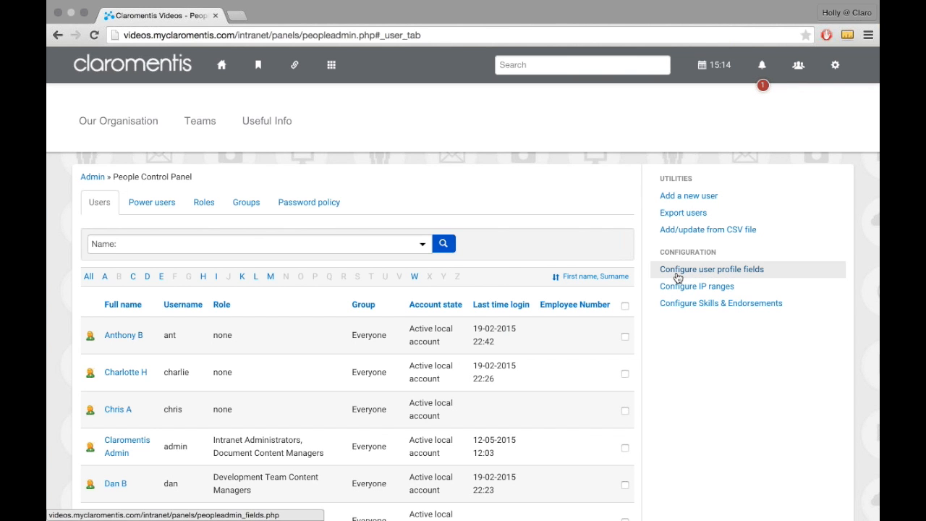
pyautogui.click(678, 278)
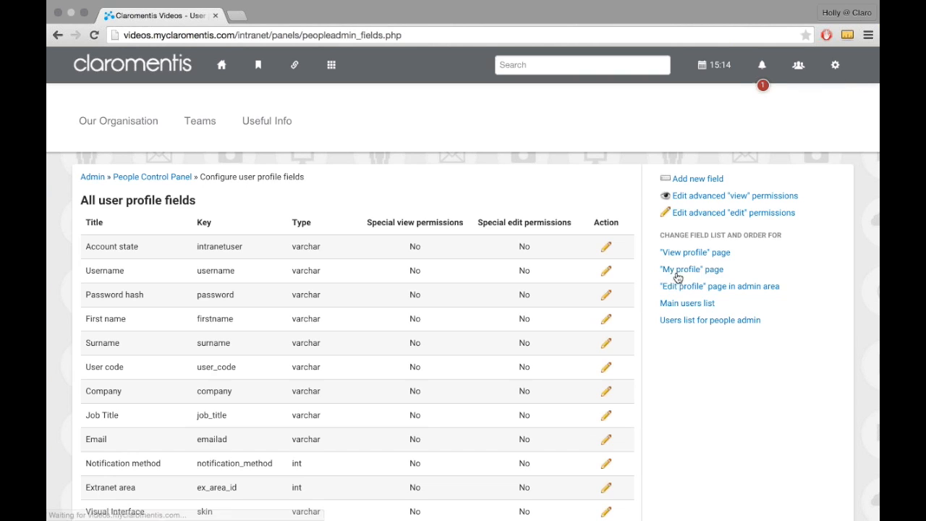
pyautogui.scroll(-2, 614, 358)
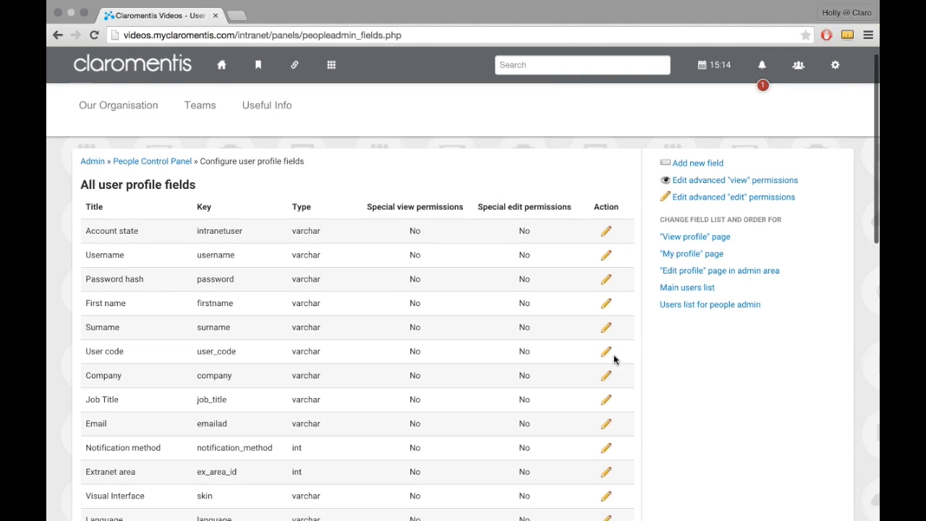
pyautogui.click(715, 218)
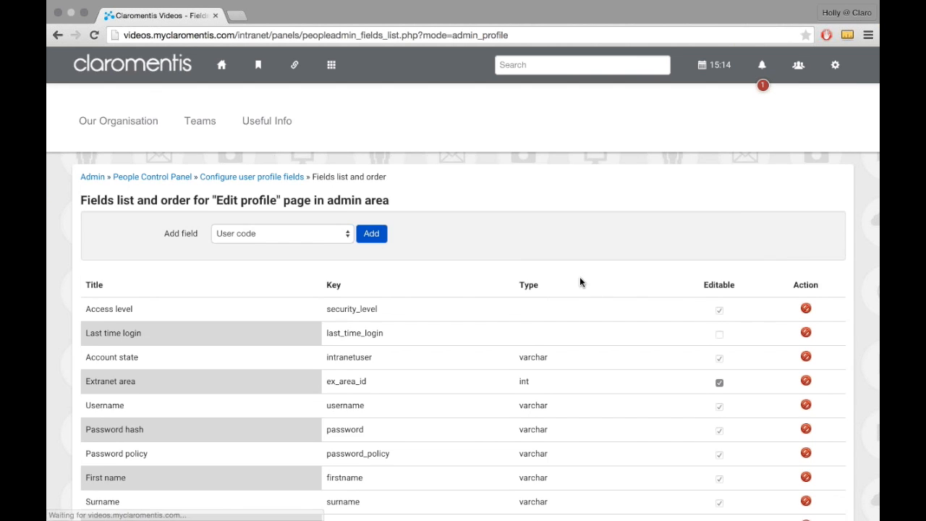
pyautogui.scroll(-2, 581, 278)
pyautogui.scroll(4, 581, 278)
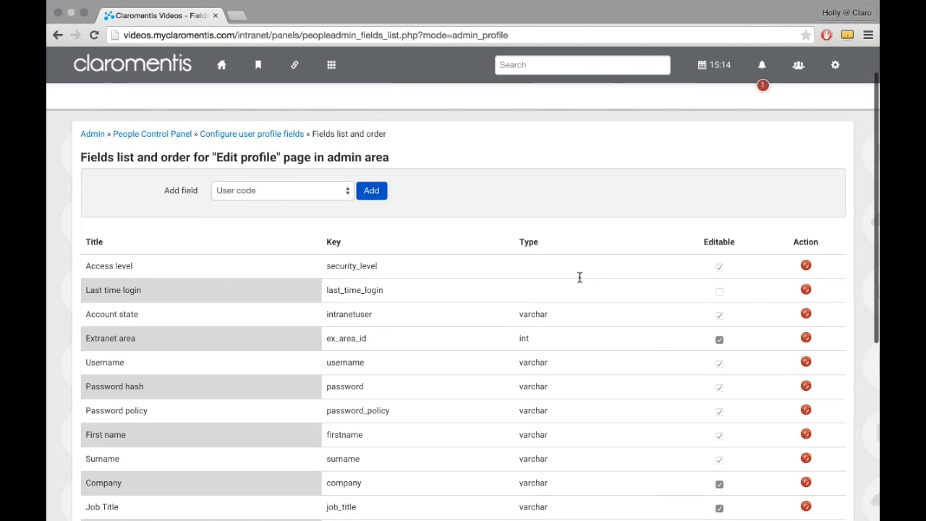
# Step: Return to the first listed user's profile and check whether it offers a Notification method field
pyautogui.click(237, 181)
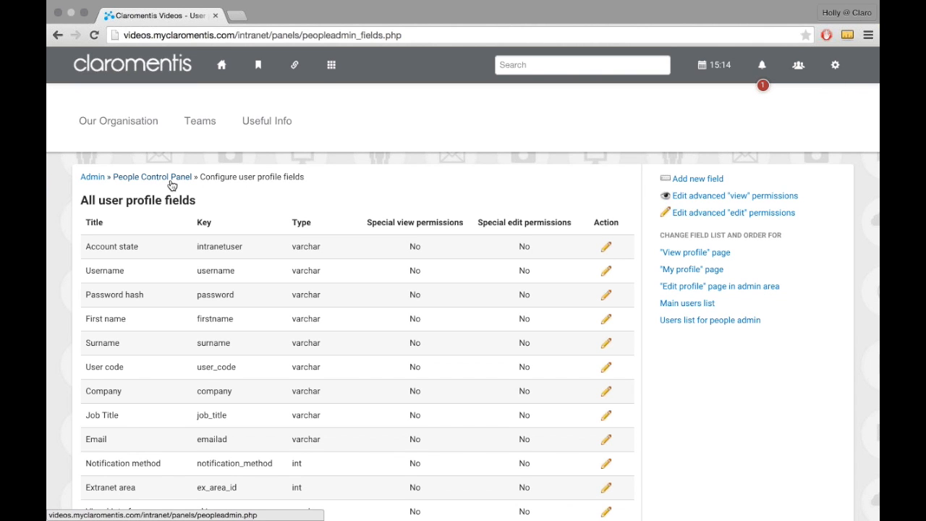
pyautogui.click(171, 181)
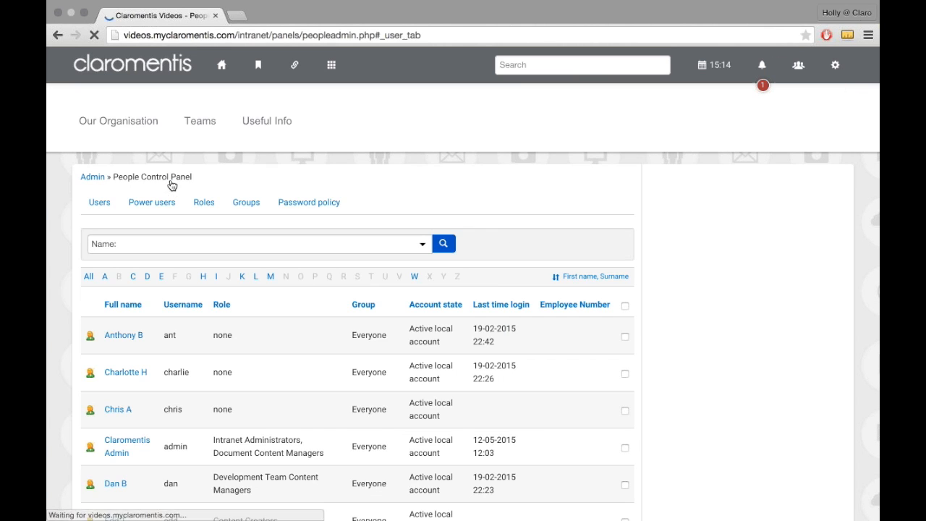
pyautogui.click(120, 334)
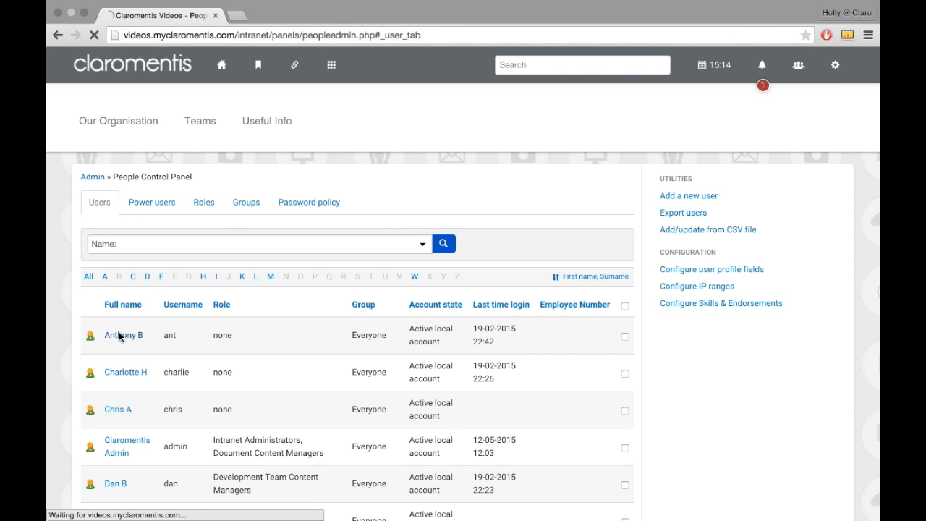
pyautogui.scroll(-5, 268, 342)
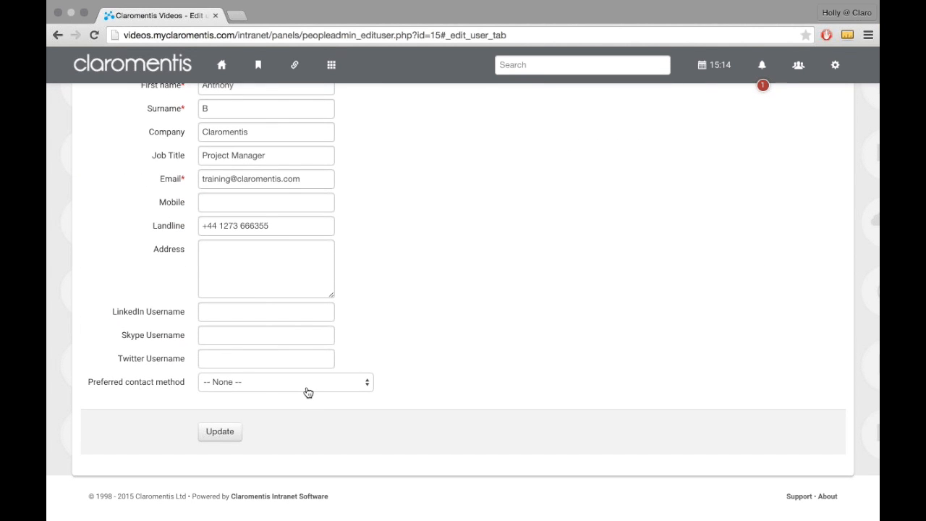
pyautogui.scroll(4, 305, 391)
pyautogui.scroll(2, 310, 391)
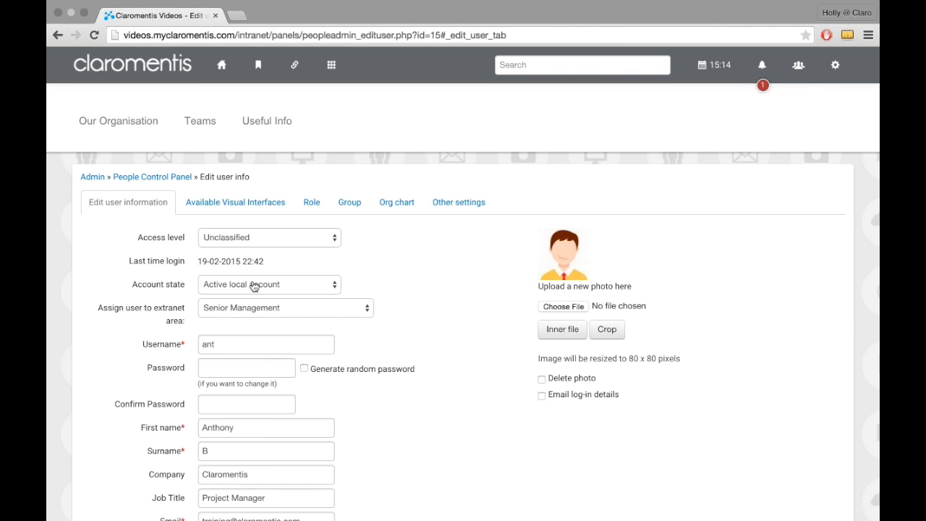
# Step: Add the Notification method field to the "Edit profile" page in admin area through the user profile field configuration
pyautogui.click(186, 198)
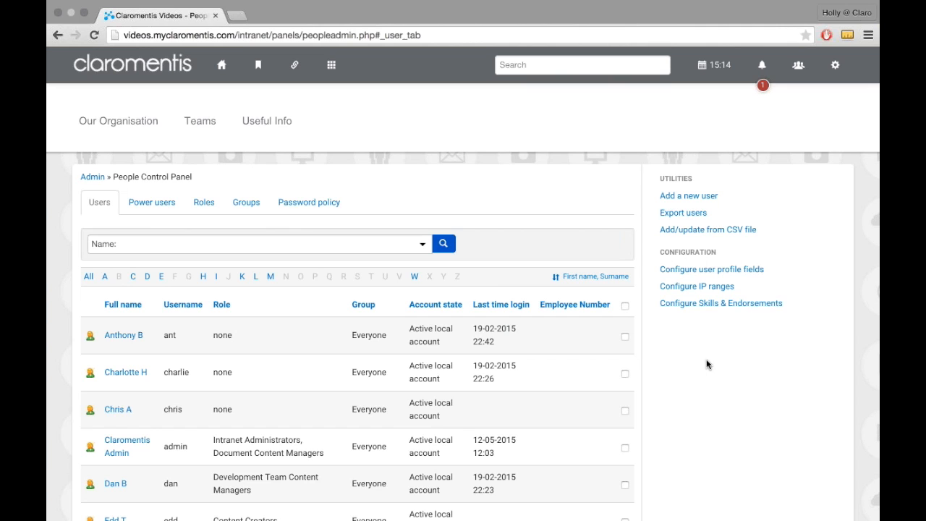
pyautogui.click(708, 277)
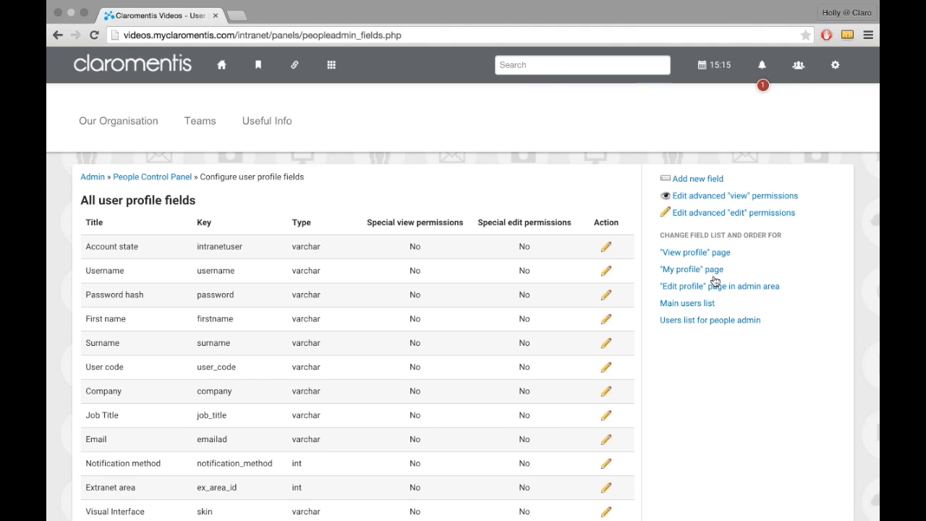
pyautogui.click(765, 287)
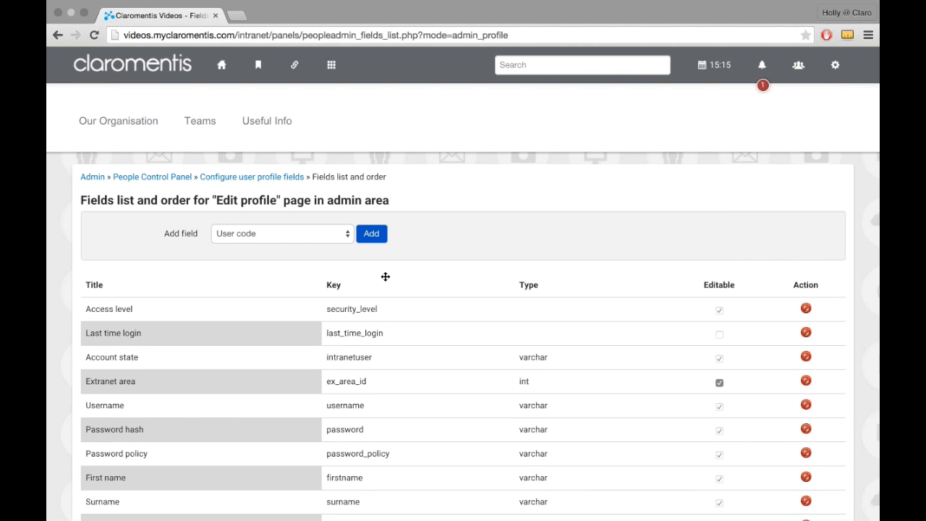
pyautogui.scroll(-1, 384, 275)
pyautogui.click(298, 206)
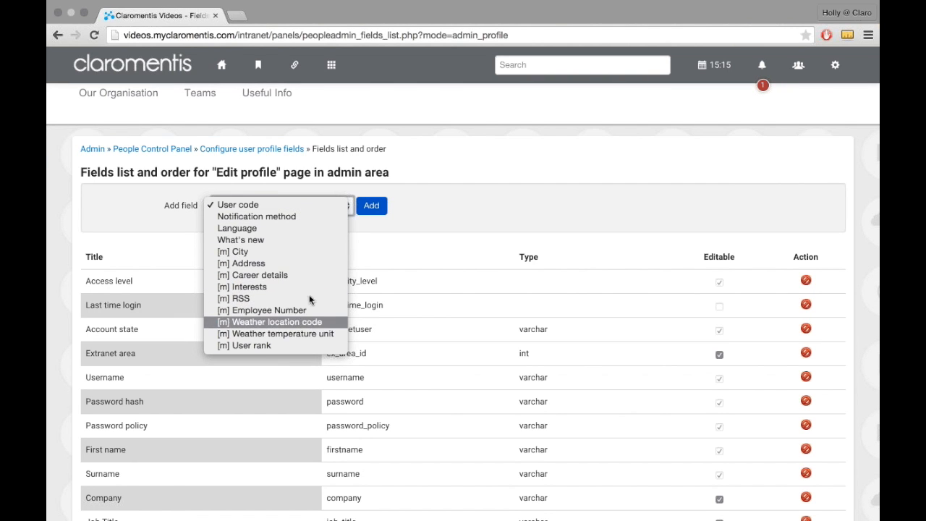
pyautogui.click(306, 221)
pyautogui.click(371, 211)
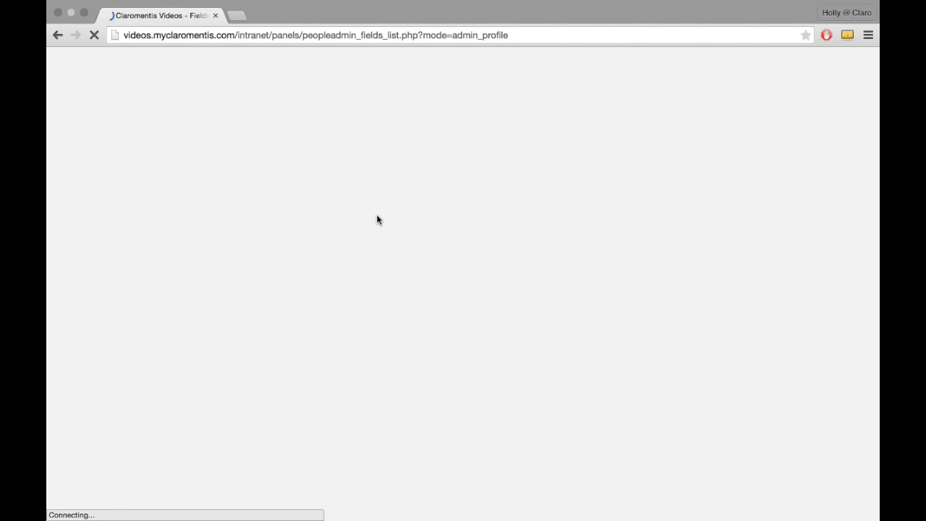
pyautogui.scroll(-5, 304, 326)
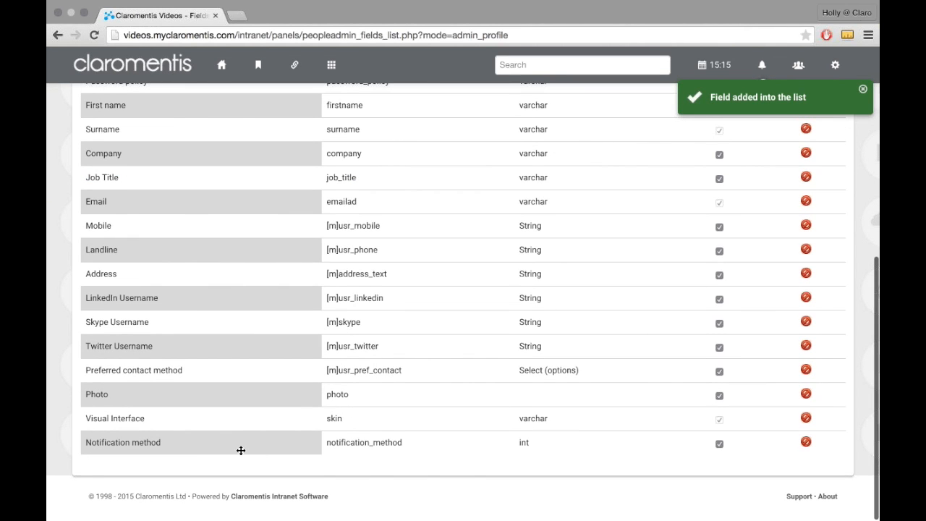
pyautogui.scroll(4, 216, 448)
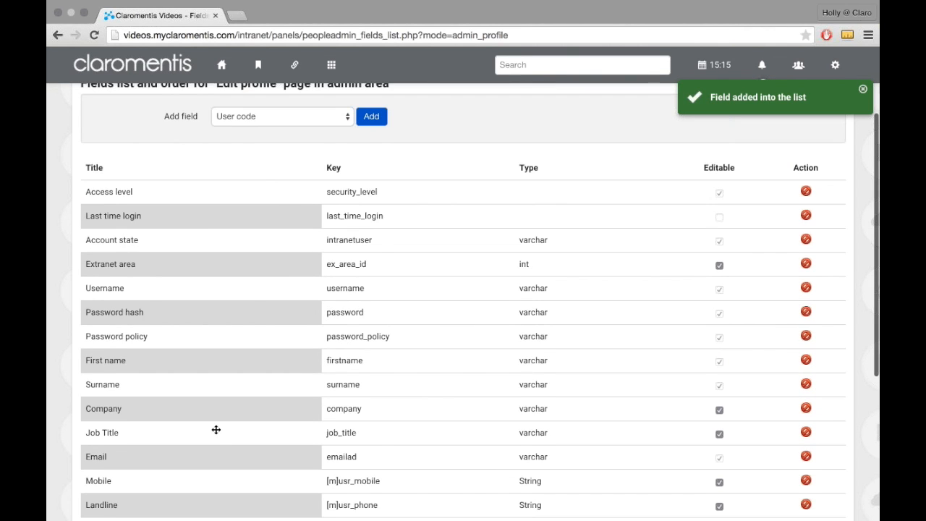
pyautogui.scroll(2, 215, 429)
# Step: Reopen the first listed user's profile and show the available Notification method options
pyautogui.click(166, 185)
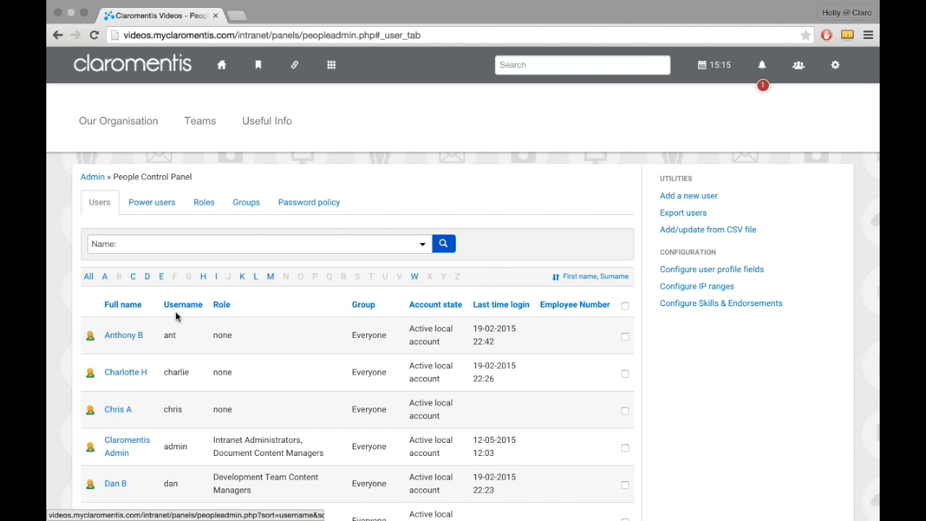
pyautogui.click(122, 340)
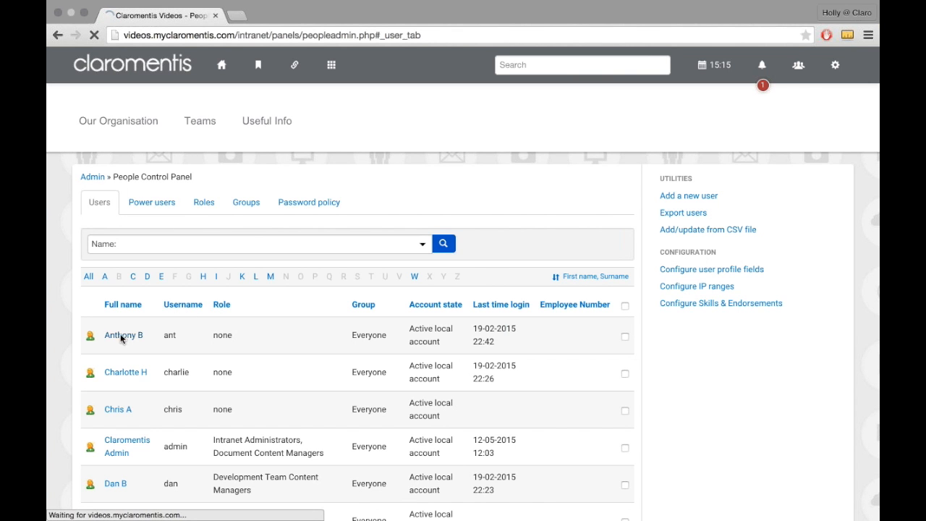
pyautogui.scroll(-1, 145, 330)
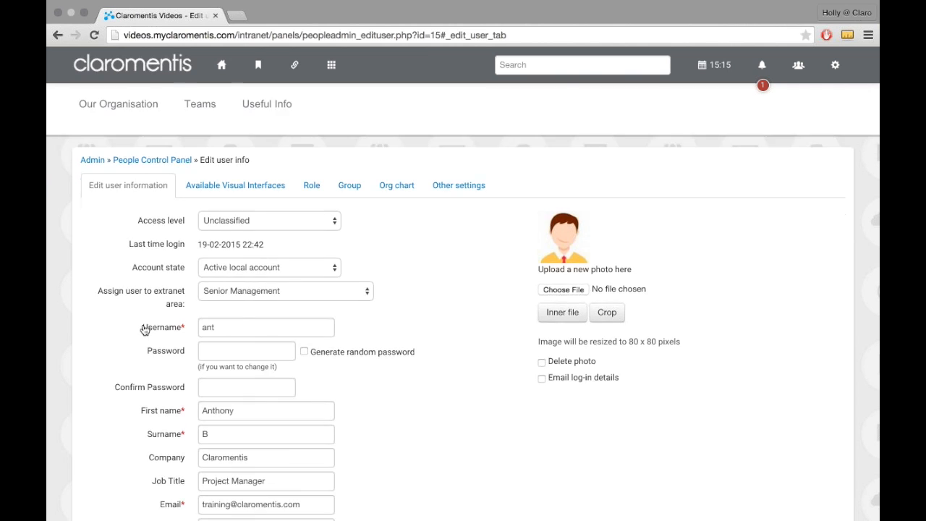
pyautogui.scroll(-10, 144, 330)
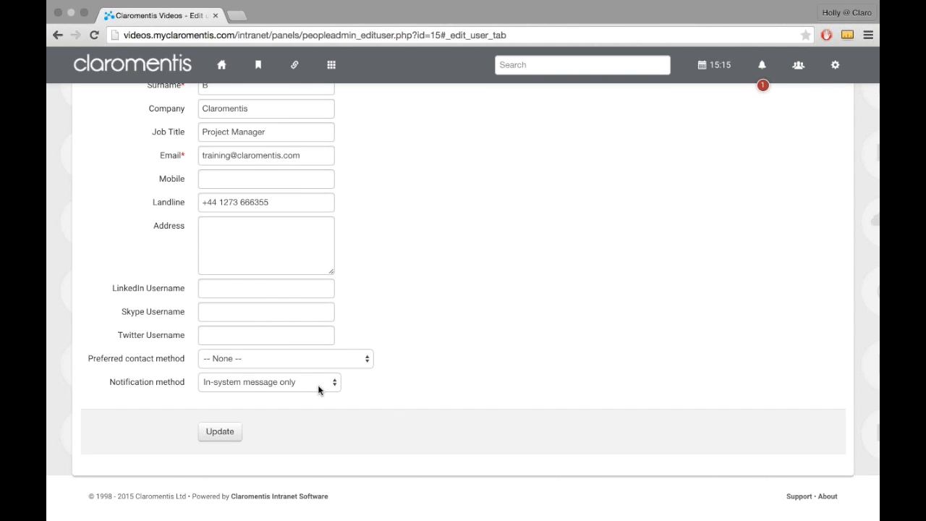
pyautogui.click(337, 387)
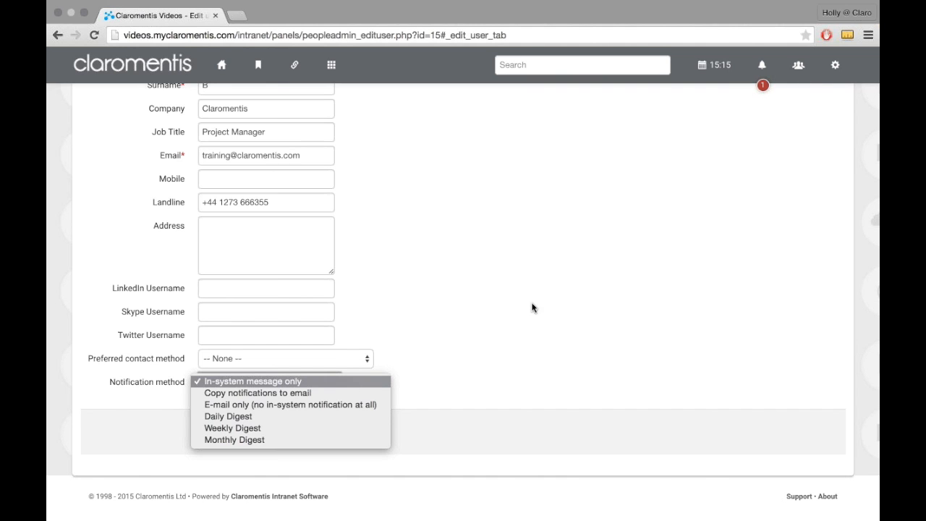
# Step: Dismiss the Notification method options and look over the in-system notification list, then close it
pyautogui.click(764, 65)
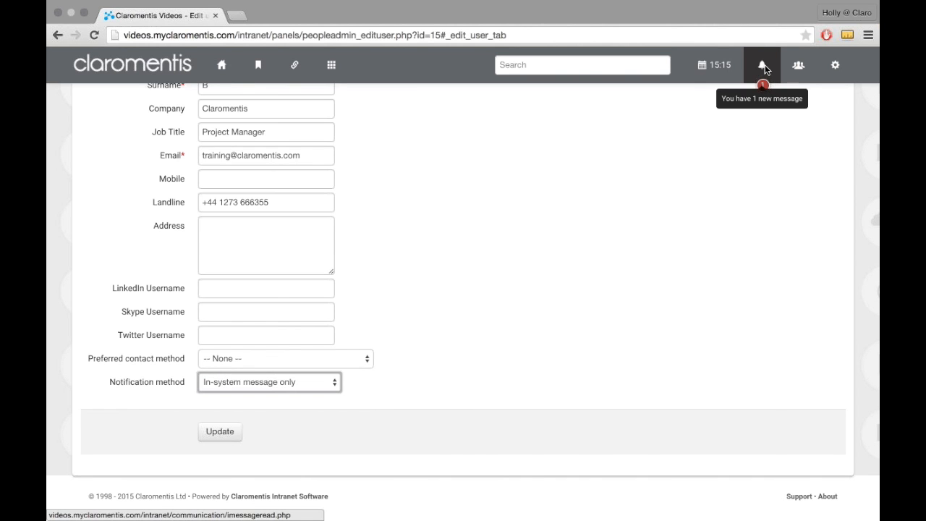
pyautogui.click(762, 67)
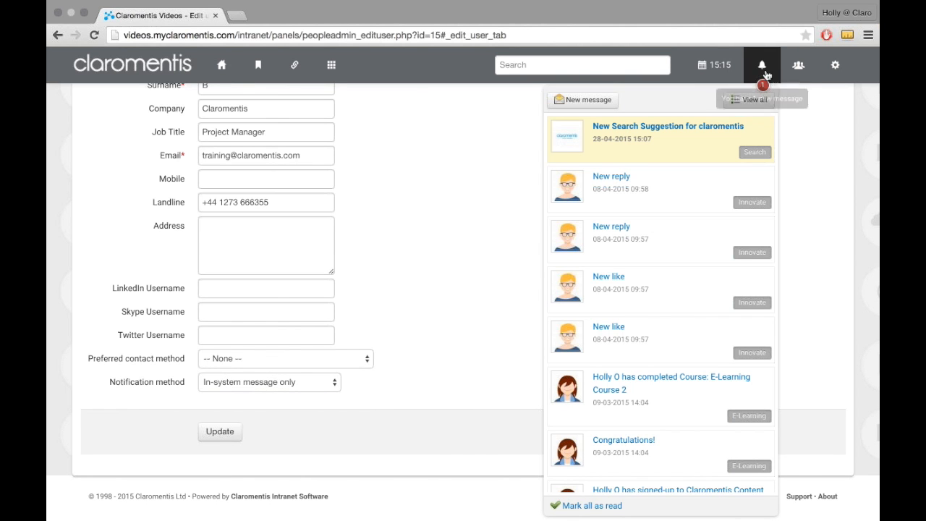
pyautogui.click(449, 242)
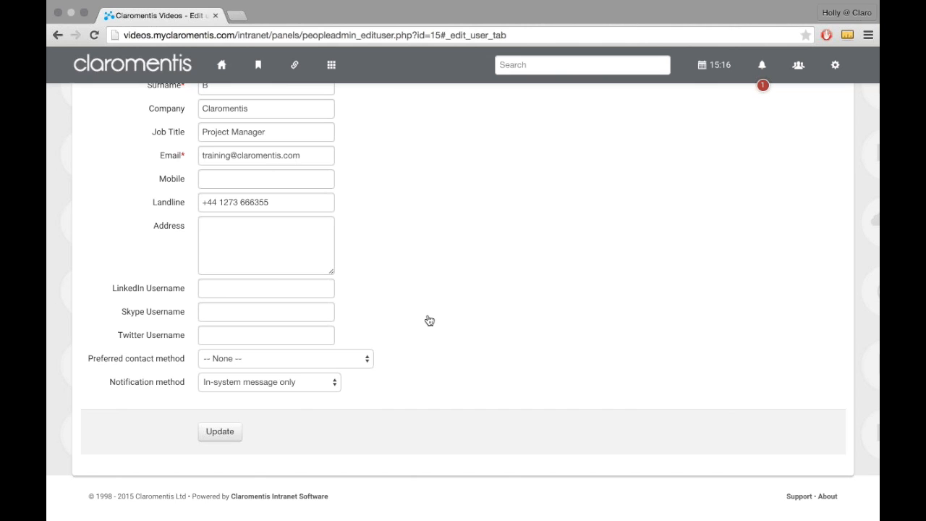
# Step: Set the first listed user's Notification method to Daily Digest, save the profile and reopen it from the user list
pyautogui.click(312, 379)
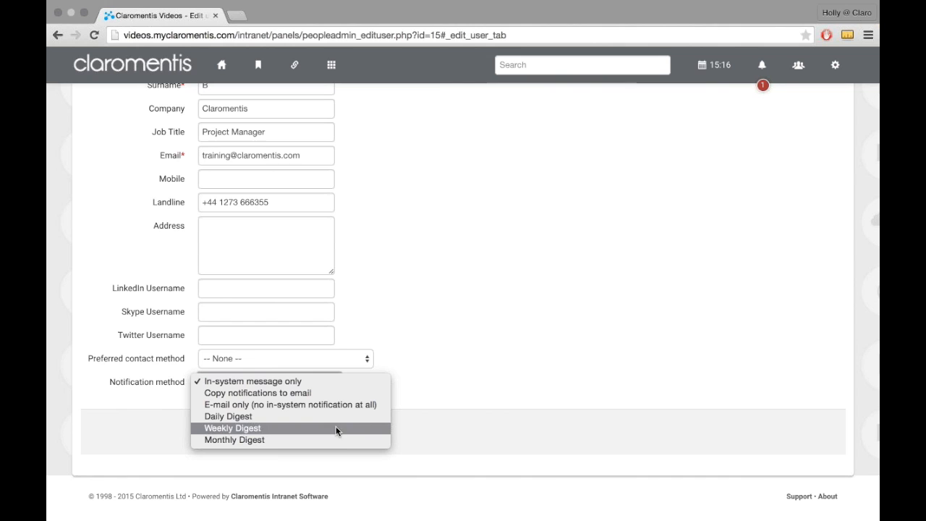
pyautogui.click(336, 416)
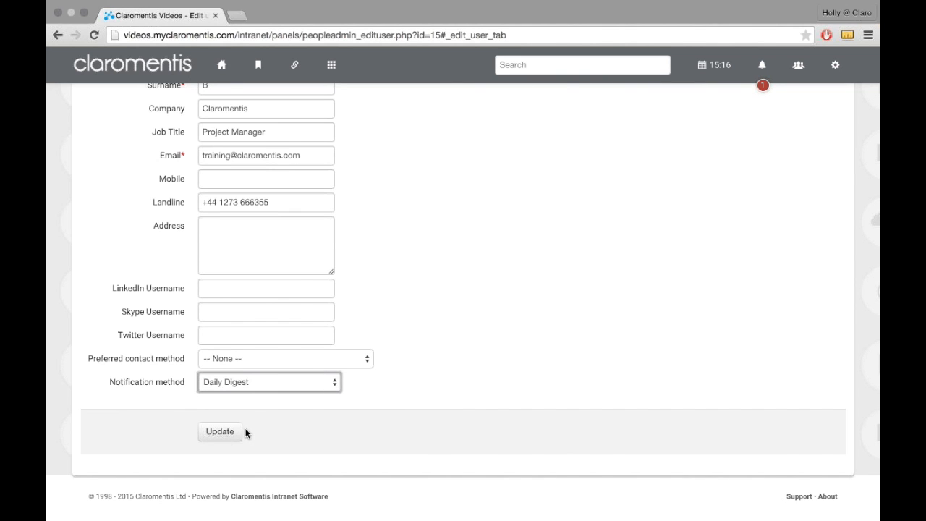
pyautogui.click(226, 437)
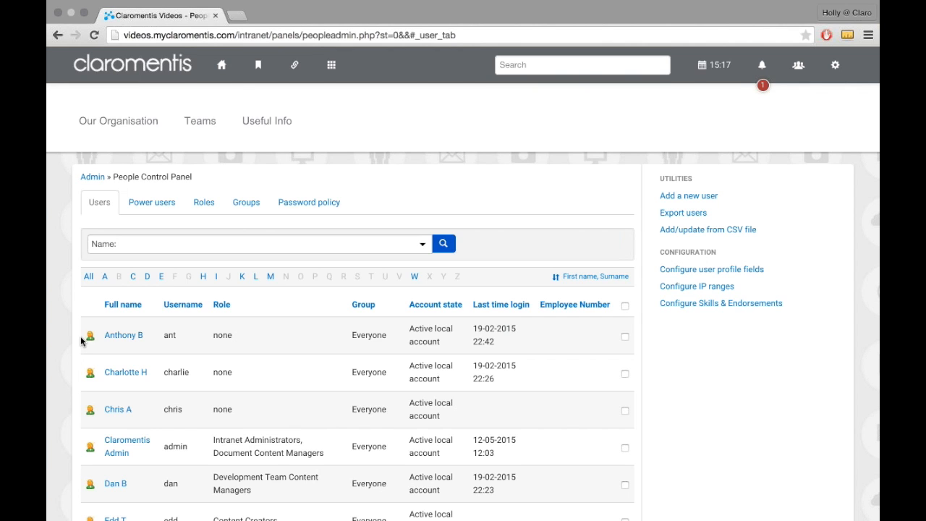
pyautogui.click(123, 339)
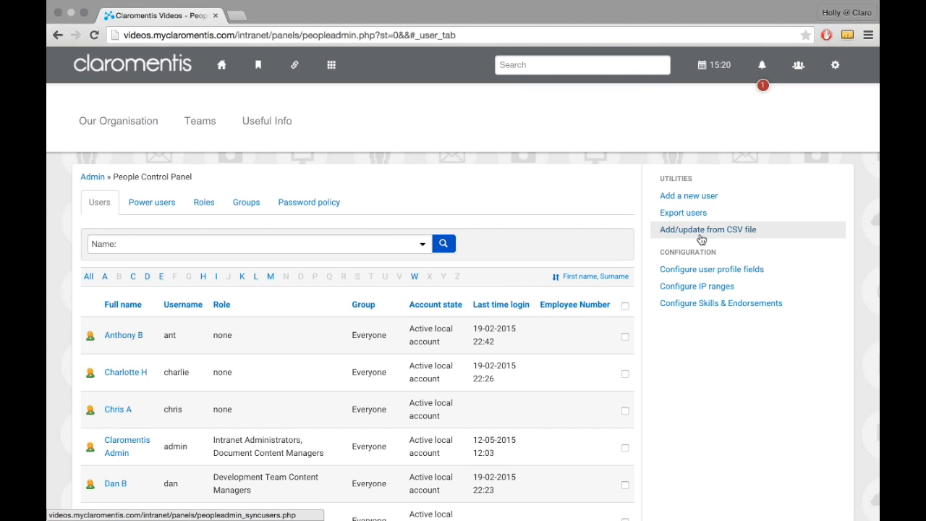
# Step: In the user export, add the Email, Notification method, Group and Role fields to the default ones and filter the users
pyautogui.click(740, 217)
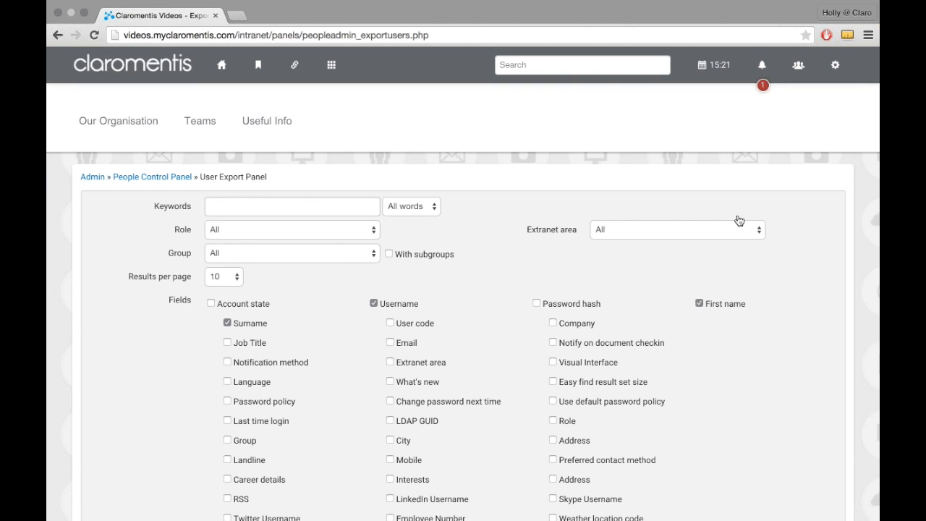
pyautogui.scroll(-2, 802, 217)
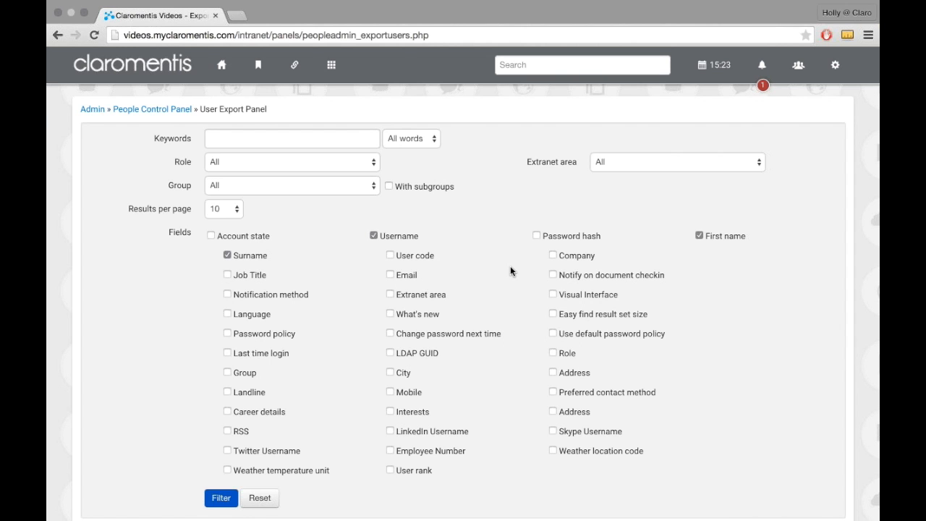
pyautogui.scroll(-1, 505, 271)
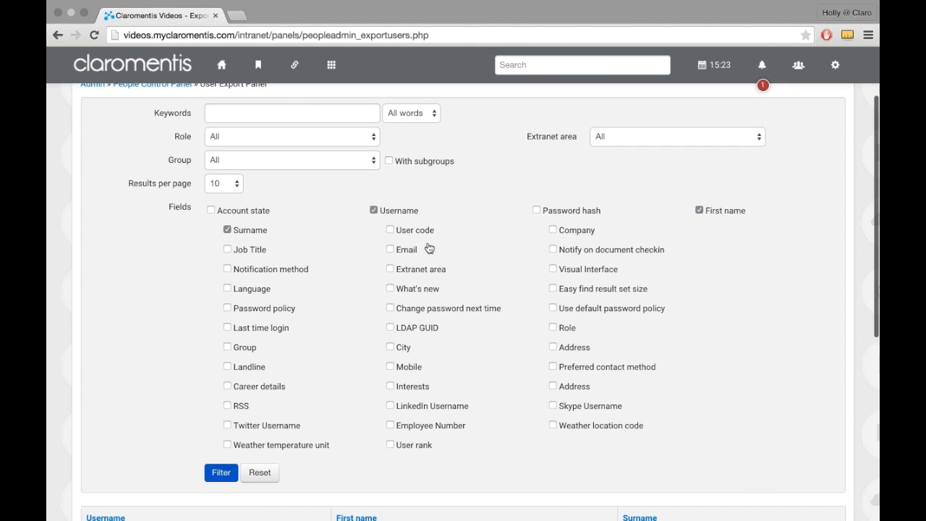
pyautogui.click(391, 250)
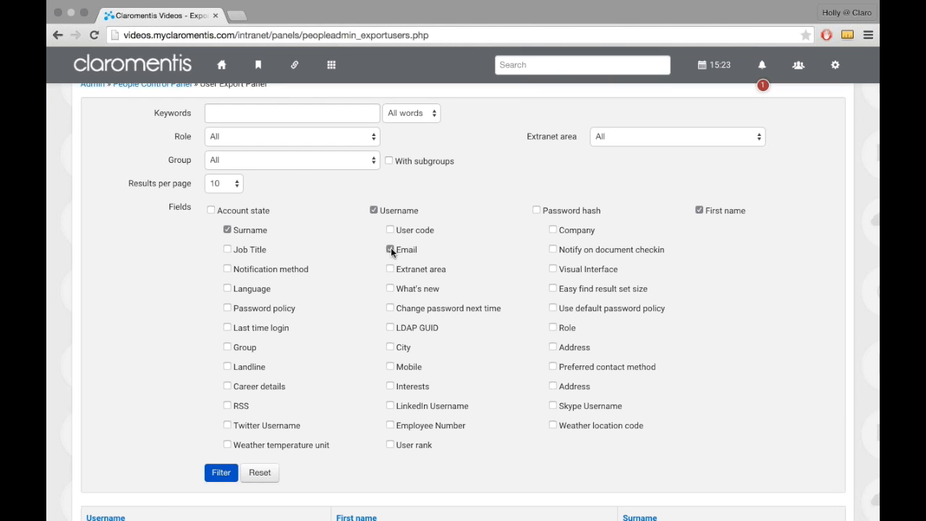
pyautogui.click(228, 274)
pyautogui.scroll(-1, 329, 281)
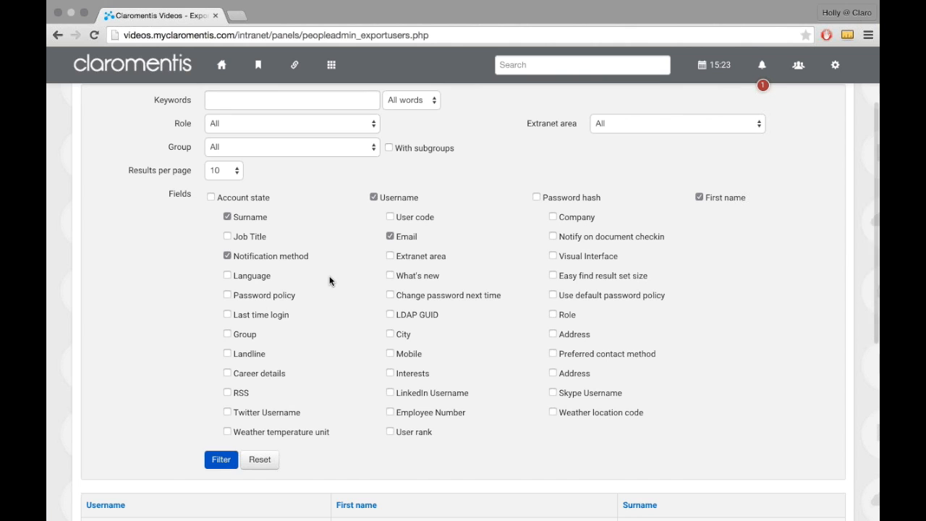
pyautogui.click(246, 334)
pyautogui.click(569, 316)
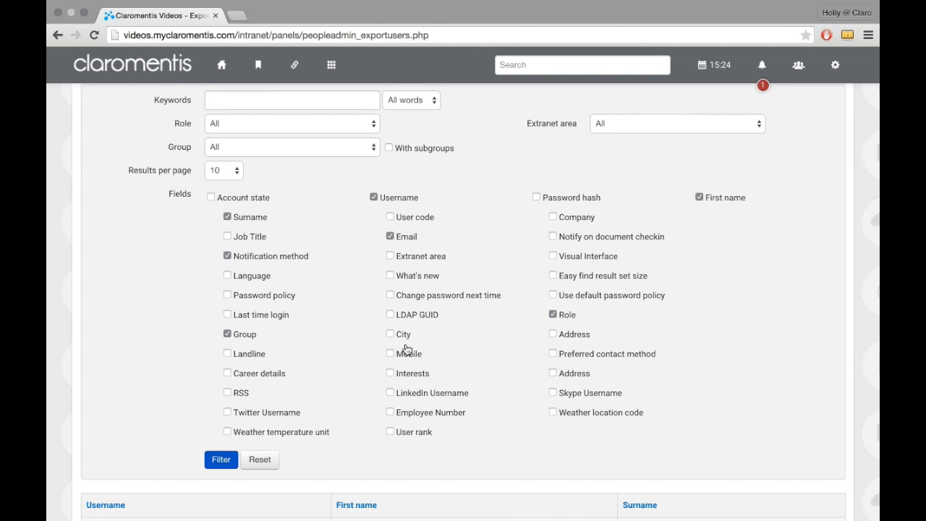
pyautogui.scroll(-1, 406, 349)
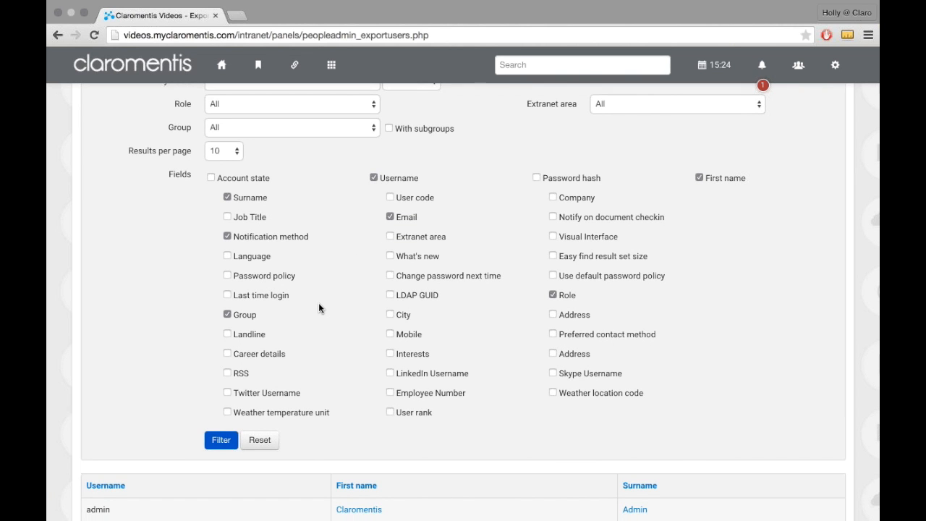
pyautogui.scroll(-4, 283, 347)
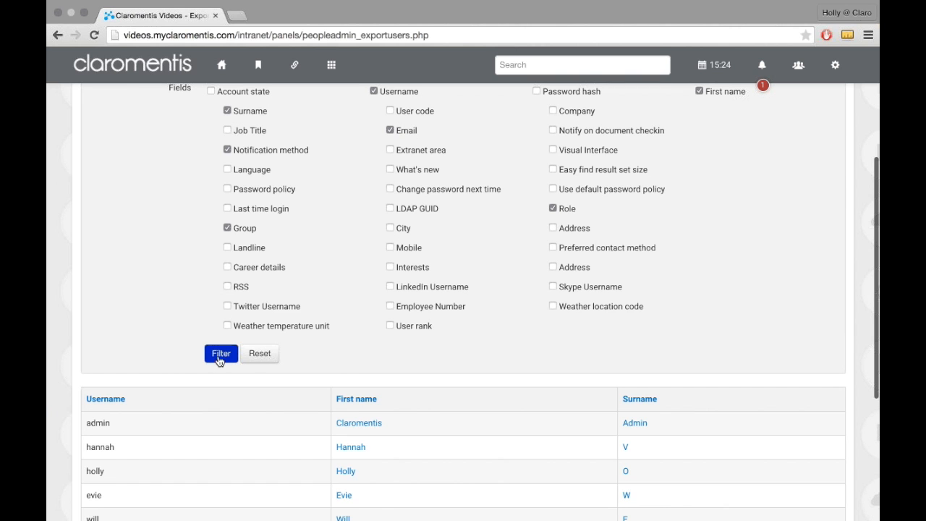
pyautogui.click(224, 356)
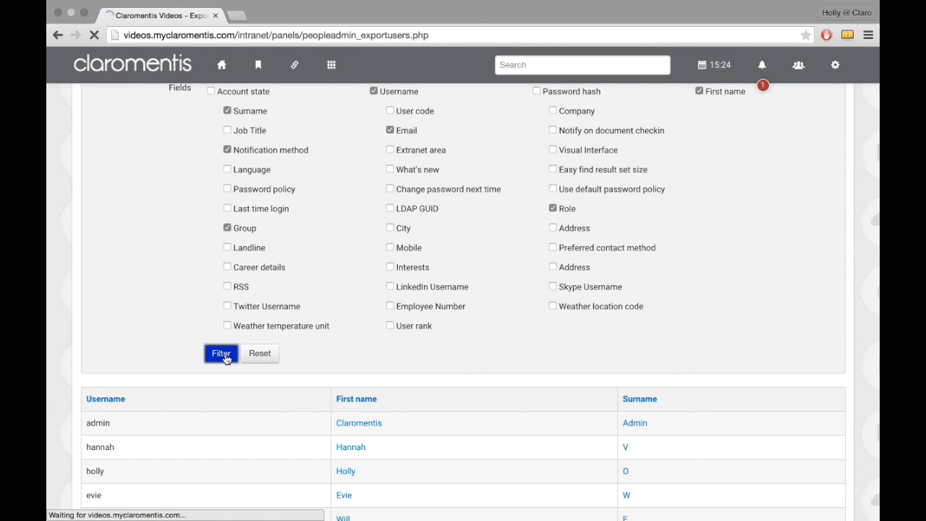
# Step: Examine the Notification method column for all users across both pages of the export results
pyautogui.scroll(-5, 227, 360)
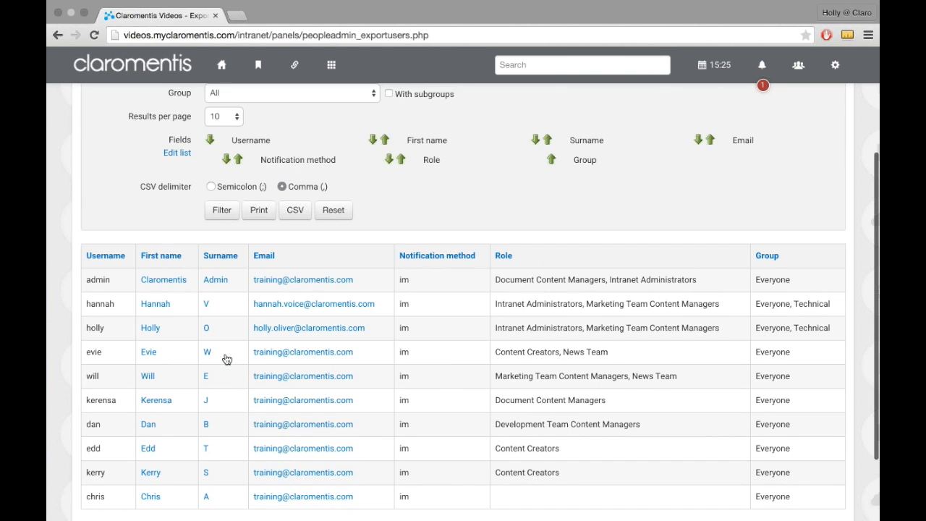
pyautogui.scroll(-2, 227, 360)
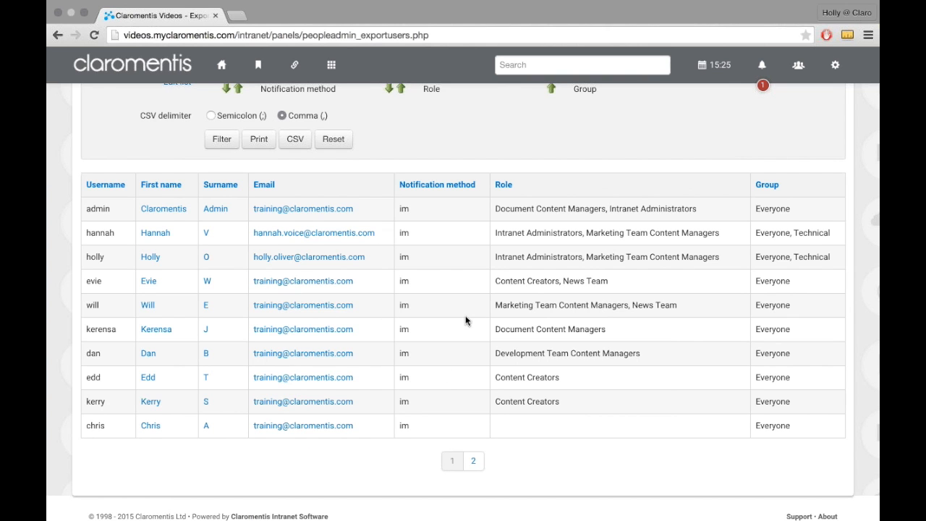
pyautogui.click(485, 456)
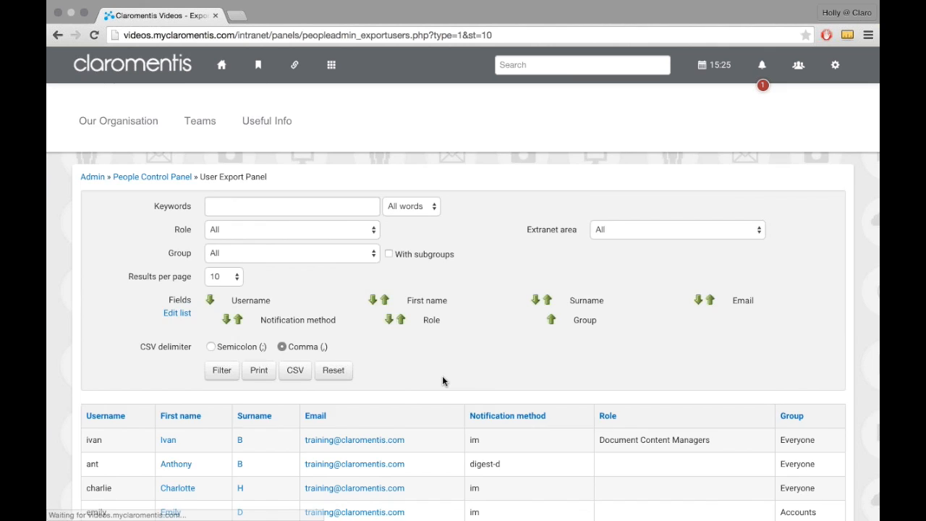
pyautogui.scroll(-4, 443, 382)
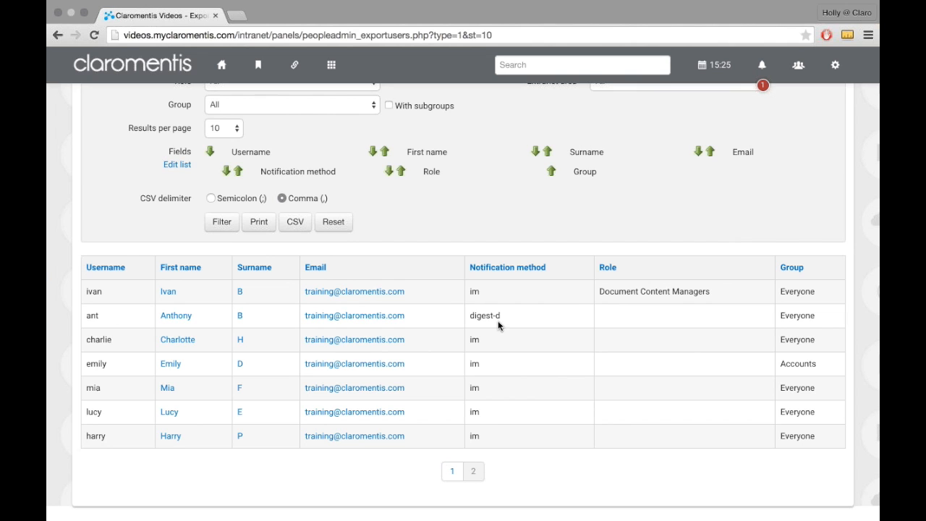
pyautogui.scroll(1, 498, 320)
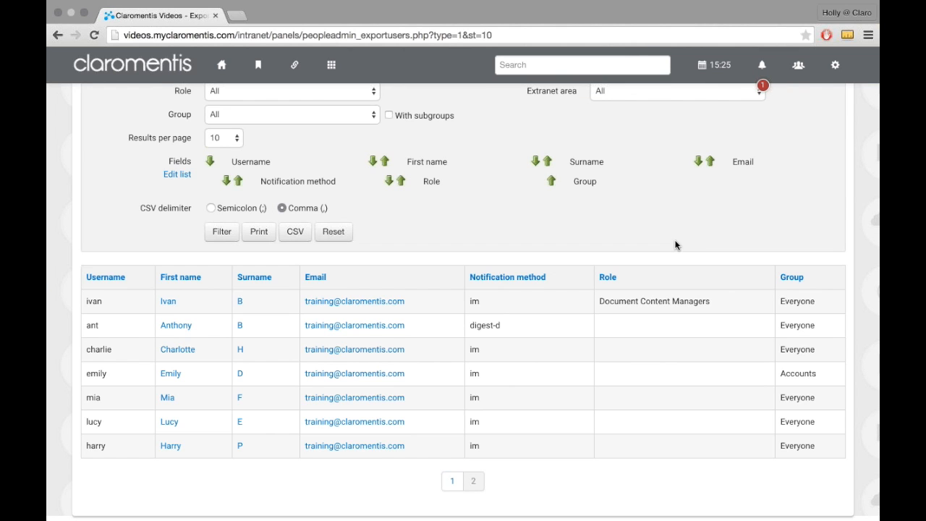
pyautogui.click(452, 486)
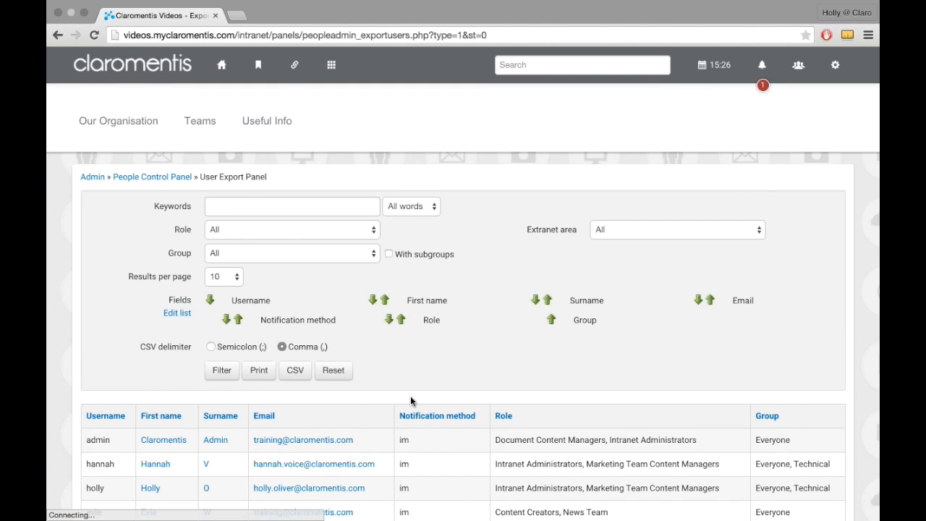
pyautogui.scroll(-1, 410, 400)
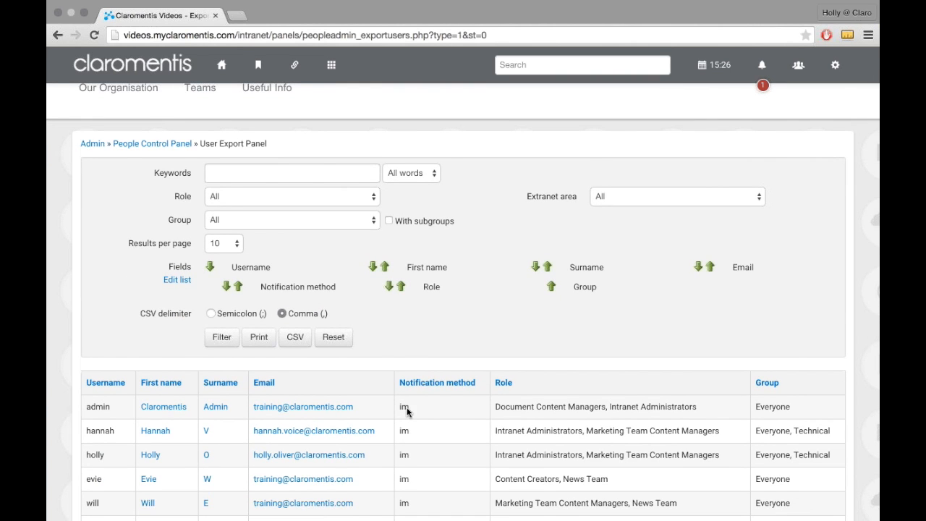
pyautogui.scroll(-2, 416, 413)
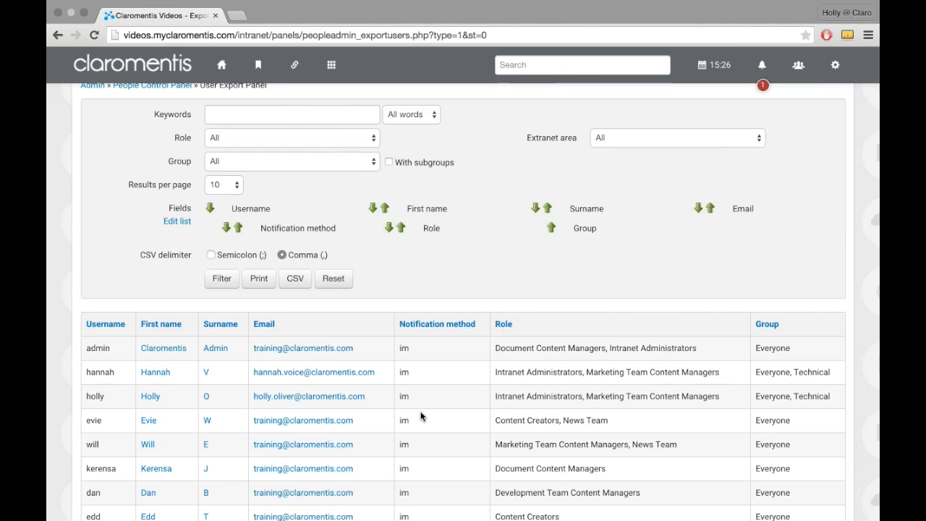
pyautogui.scroll(-3, 421, 416)
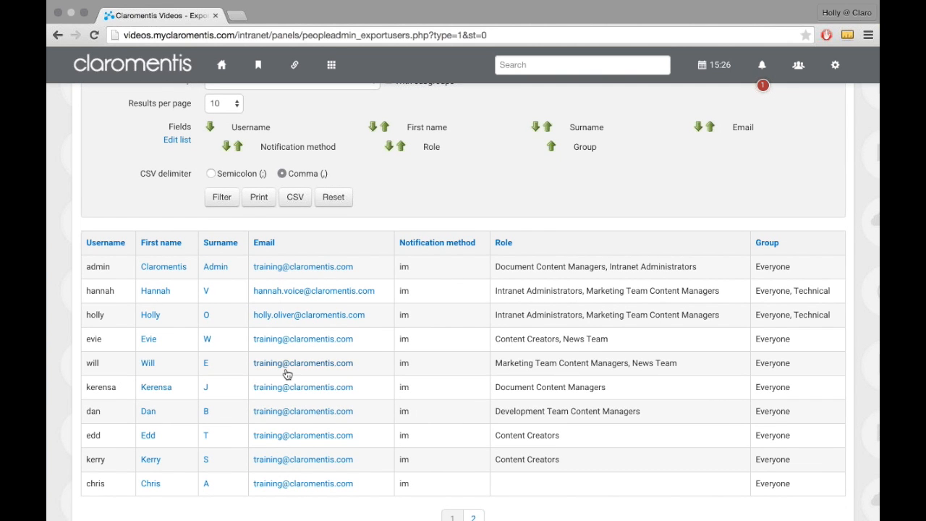
# Step: Open the People Control Panel in a separate browser tab, closing the mistakenly opened Admin tab
pyautogui.scroll(6, 285, 367)
pyautogui.rightClick(100, 178)
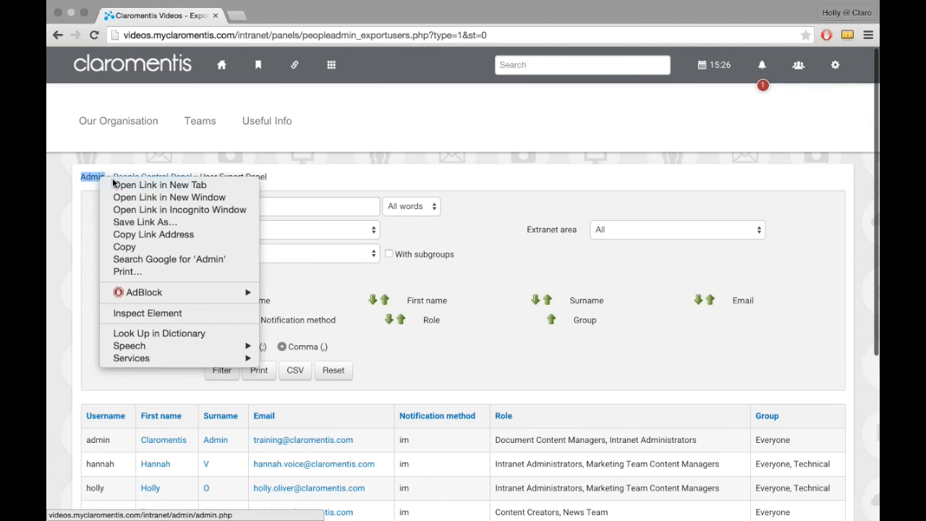
pyautogui.click(117, 186)
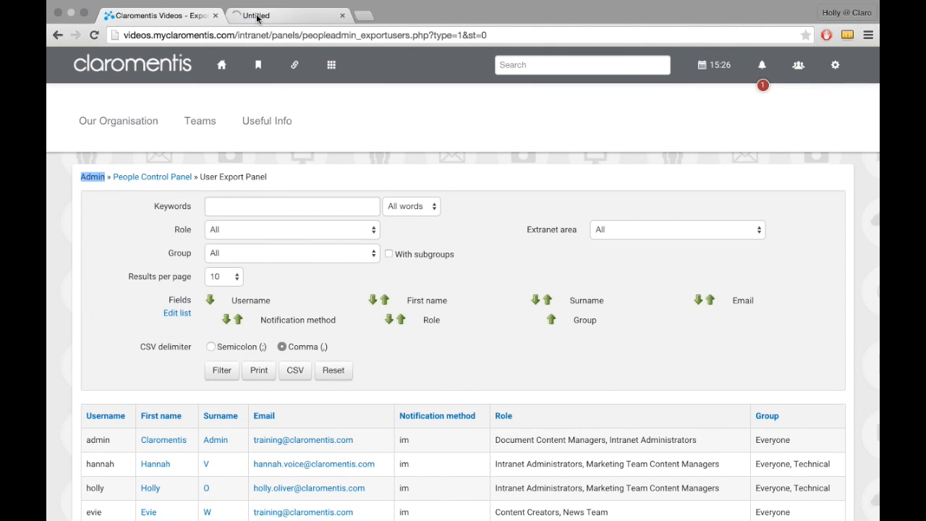
pyautogui.rightClick(139, 177)
pyautogui.click(156, 183)
pyautogui.click(342, 15)
pyautogui.click(281, 20)
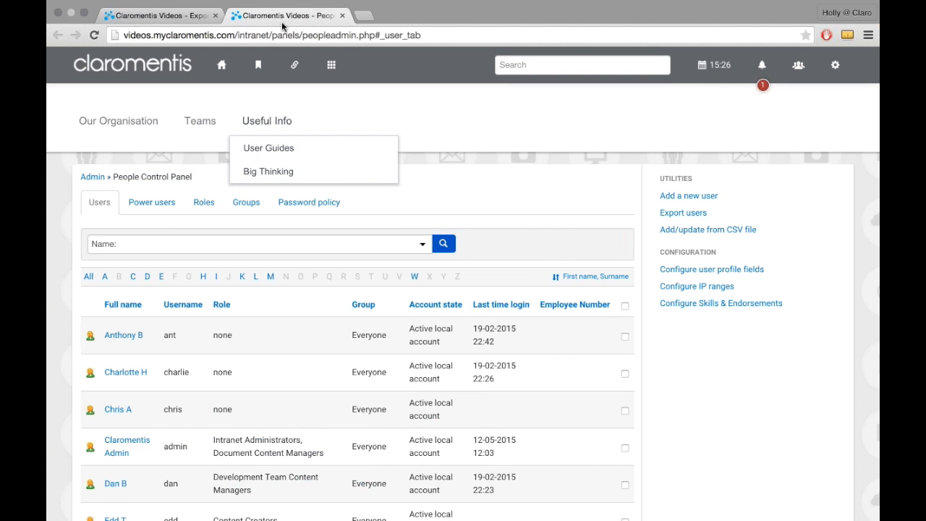
# Step: Set the second listed user's Notification method to "Copy notifications to email" and save the profile
pyautogui.scroll(-1, 116, 340)
pyautogui.click(118, 334)
pyautogui.scroll(-10, 253, 413)
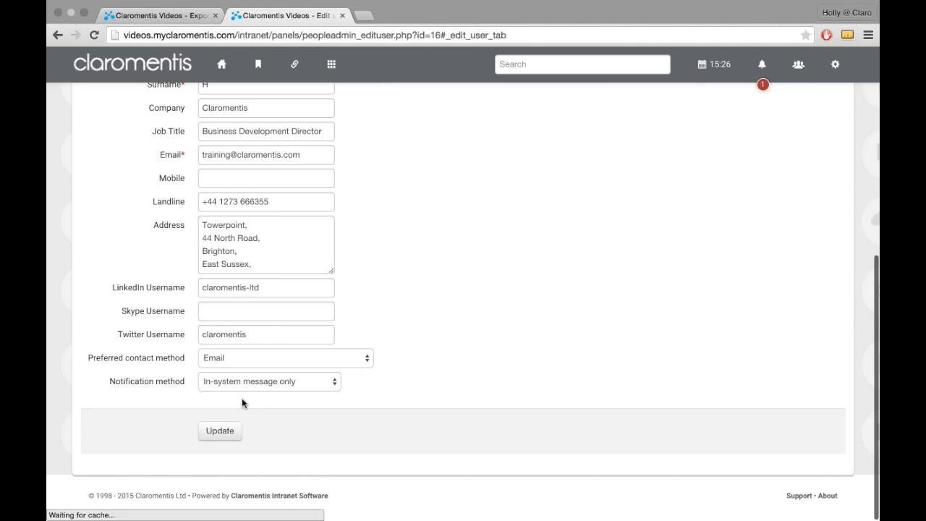
pyautogui.click(243, 382)
pyautogui.click(244, 392)
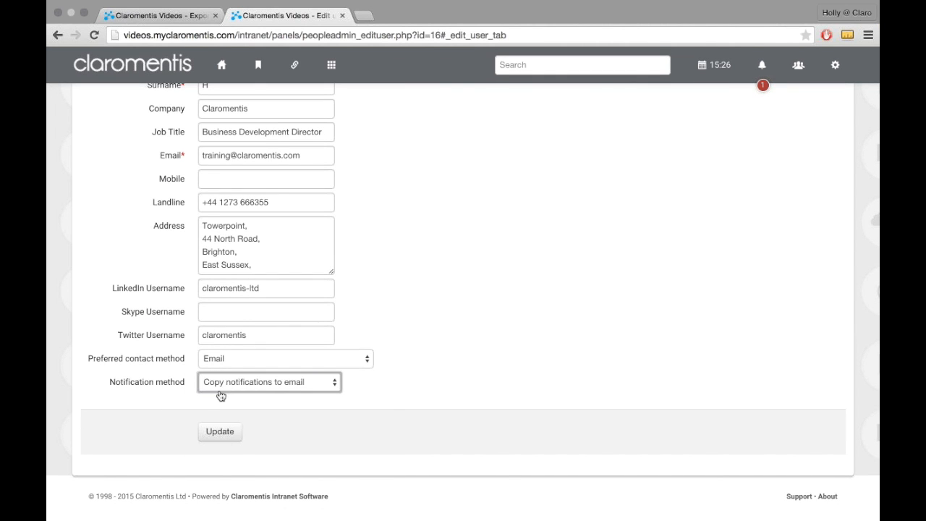
pyautogui.click(225, 432)
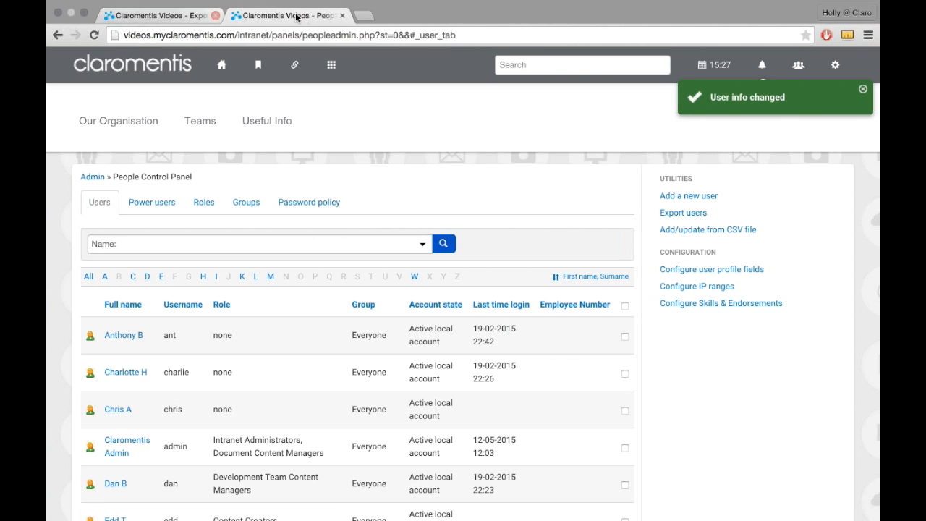
# Step: Close the extra tab, rerun the user export filter and check the notification methods on the second results page
pyautogui.click(342, 16)
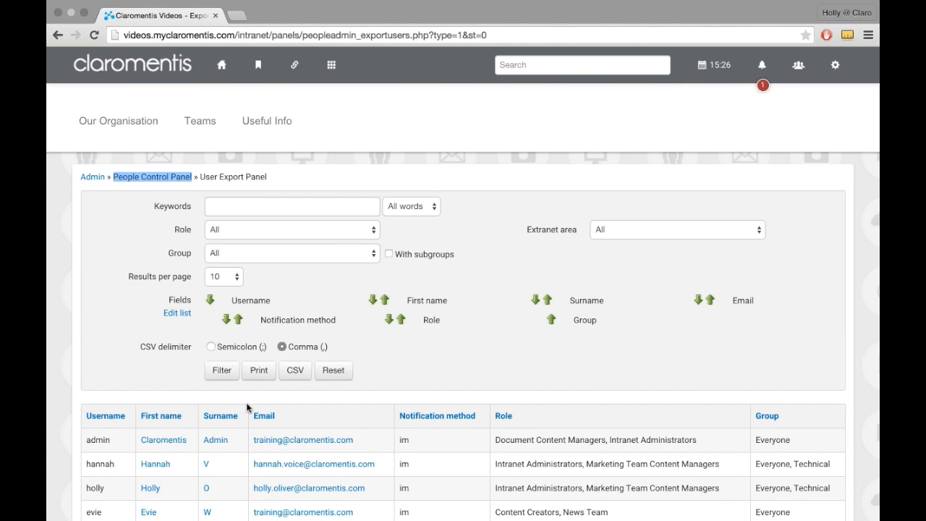
pyautogui.click(222, 371)
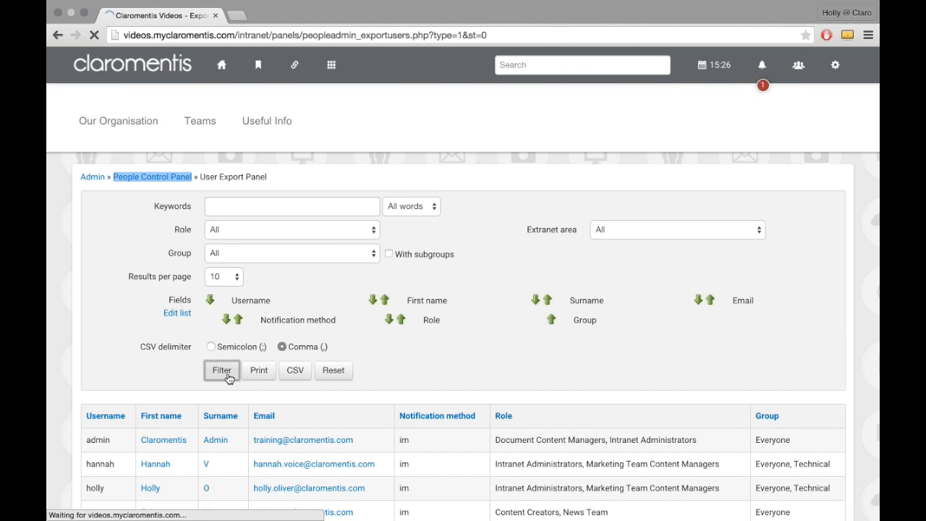
pyautogui.scroll(-3, 474, 454)
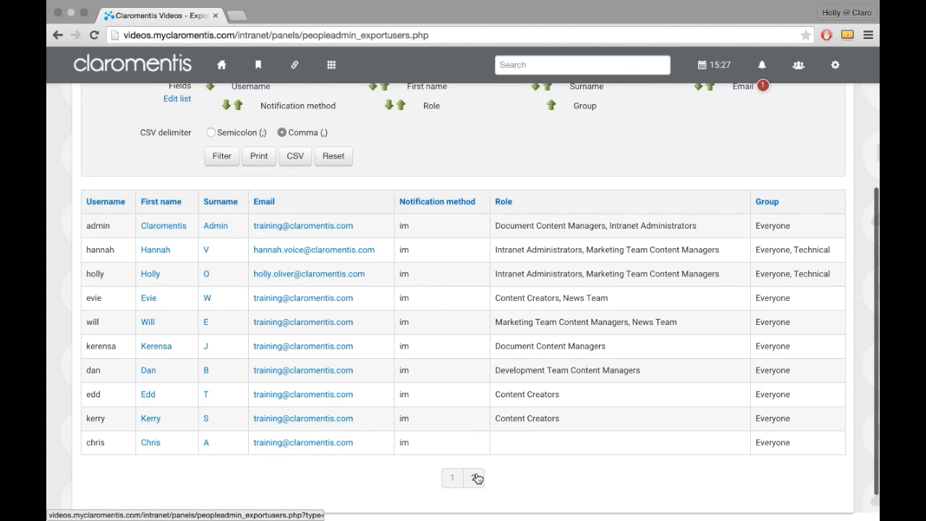
pyautogui.click(475, 477)
pyautogui.scroll(-2, 490, 371)
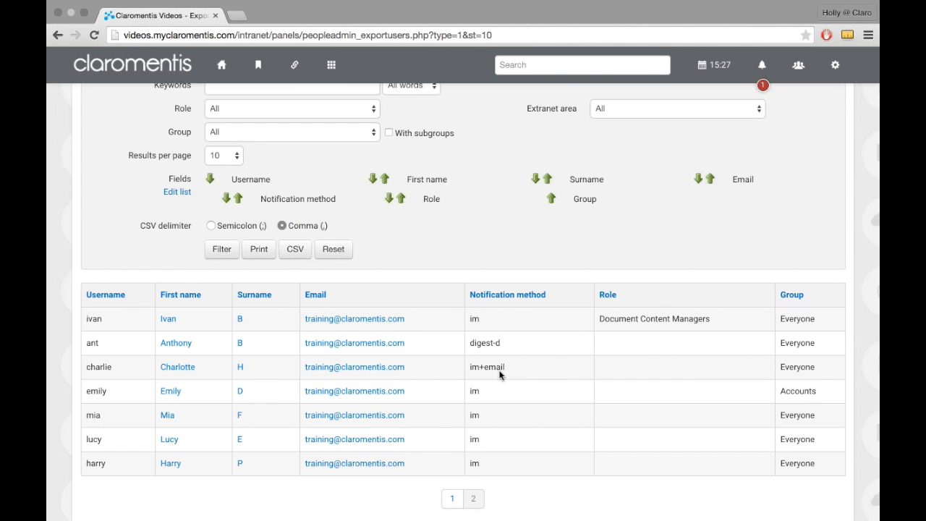
pyautogui.scroll(-2, 469, 358)
# Step: Export the filtered user list as a comma-delimited CSV file and view it in Excel
pyautogui.scroll(2, 420, 349)
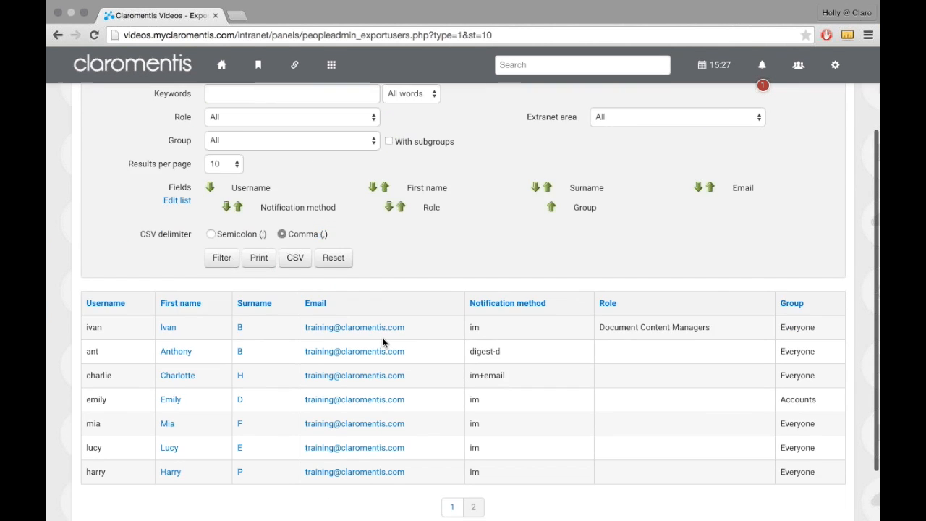
pyautogui.scroll(2, 383, 343)
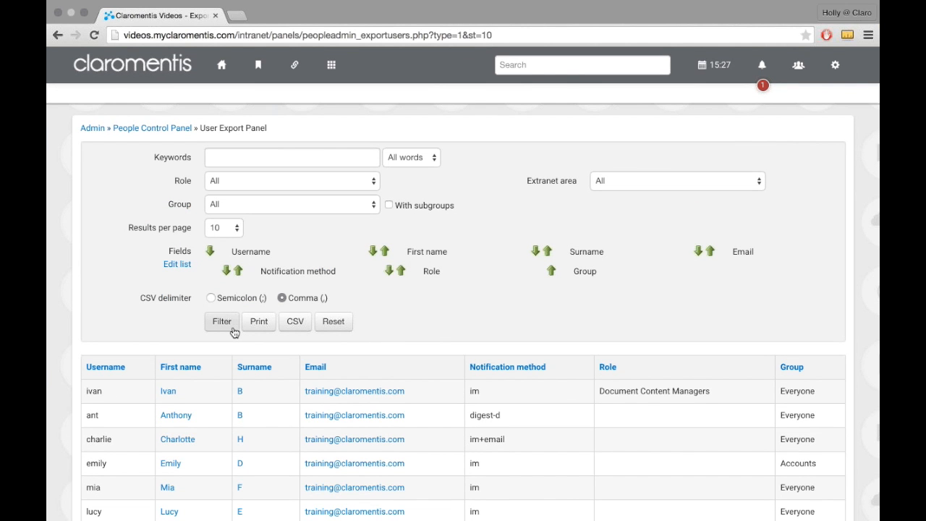
pyautogui.click(302, 331)
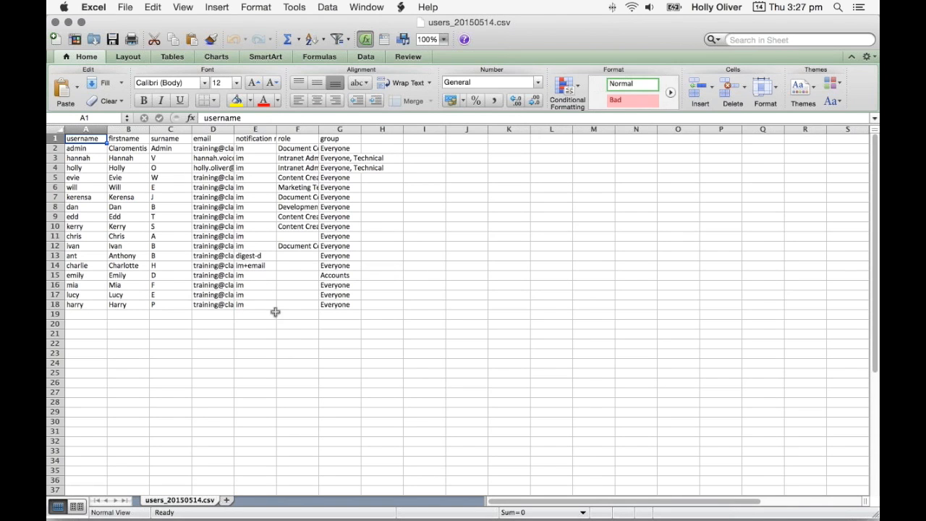
# Step: Widen the email, notification method, role and group columns of the exported user list so their contents are readable
pyautogui.moveTo(252, 197); pyautogui.dragTo(252, 207)
pyautogui.click(258, 158)
pyautogui.moveTo(234, 129); pyautogui.dragTo(448, 128)
pyautogui.click(382, 137)
pyautogui.moveTo(344, 128); pyautogui.dragTo(397, 129)
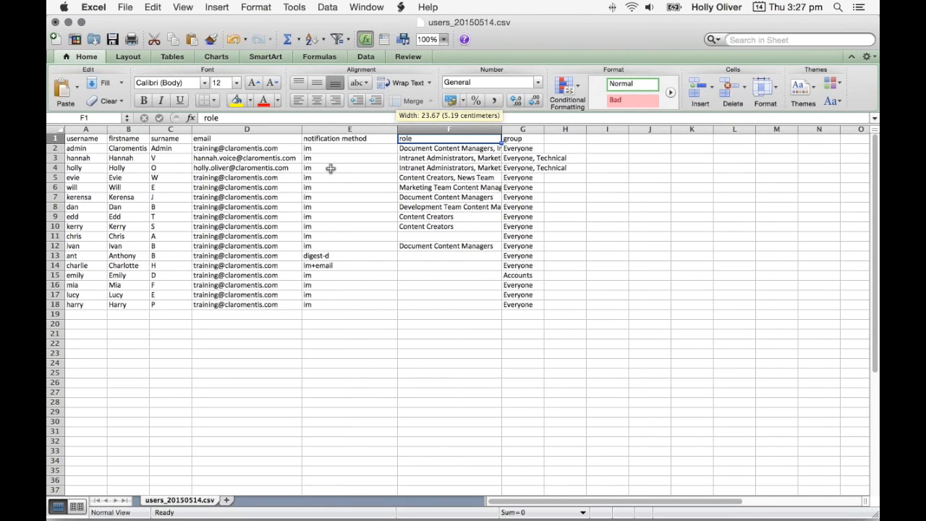
pyautogui.click(344, 207)
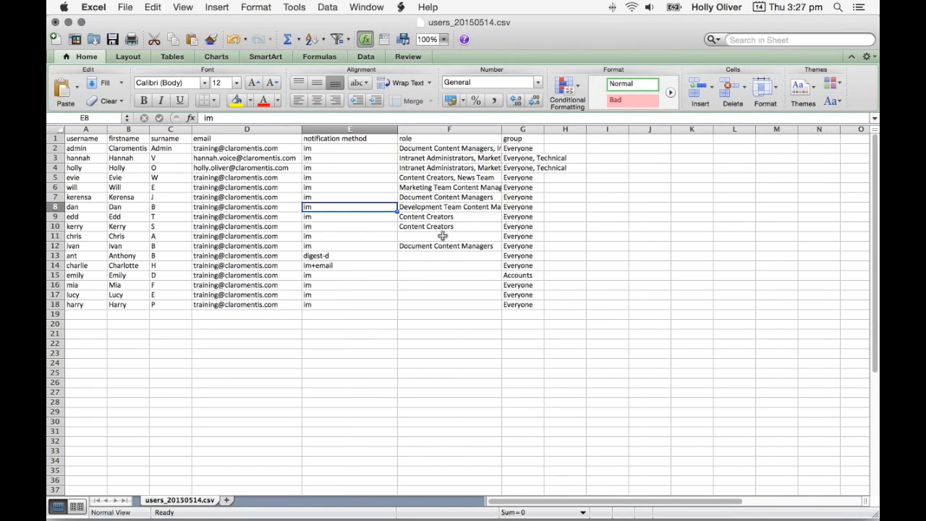
pyautogui.moveTo(515, 129); pyautogui.dragTo(610, 129)
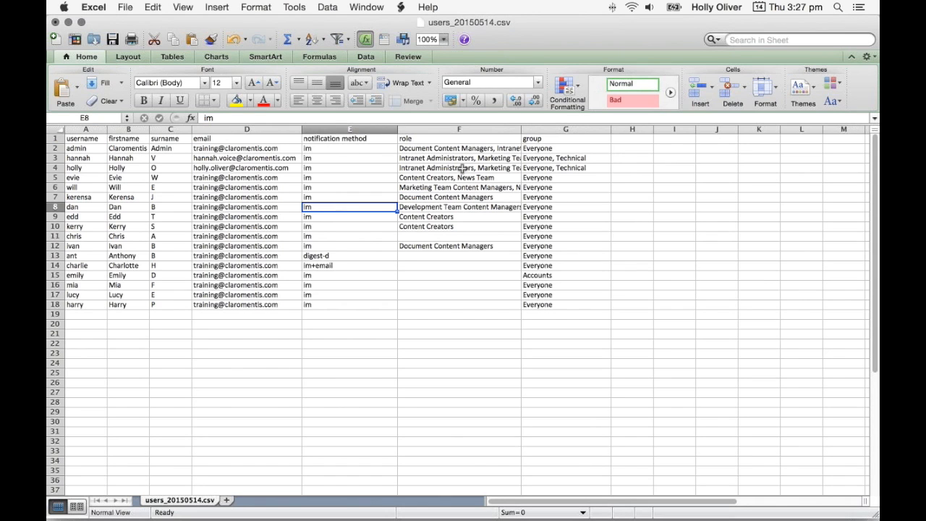
# Step: Copy the "im+email" value from E14 into the notification method cells of all other users, E2:E13 and E15:E18
pyautogui.click(313, 267)
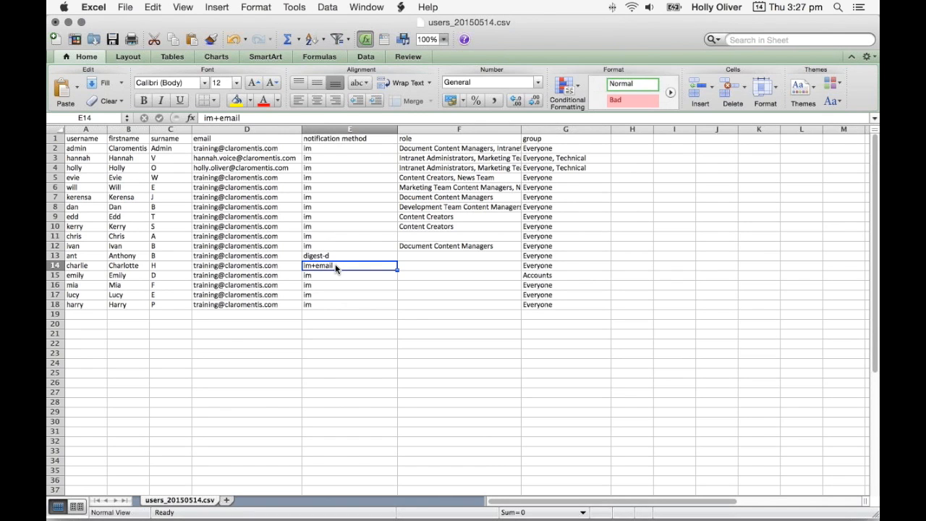
pyautogui.press('super+c')
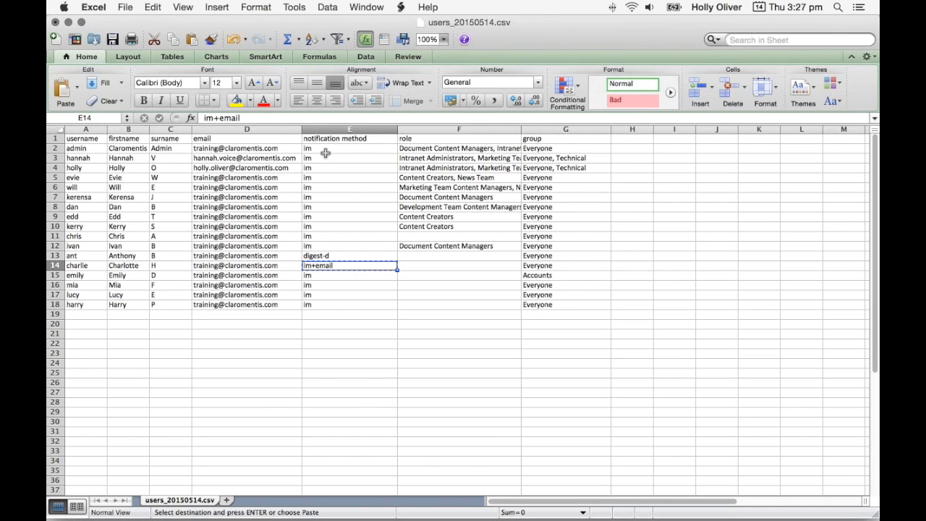
pyautogui.moveTo(325, 153); pyautogui.dragTo(319, 257)
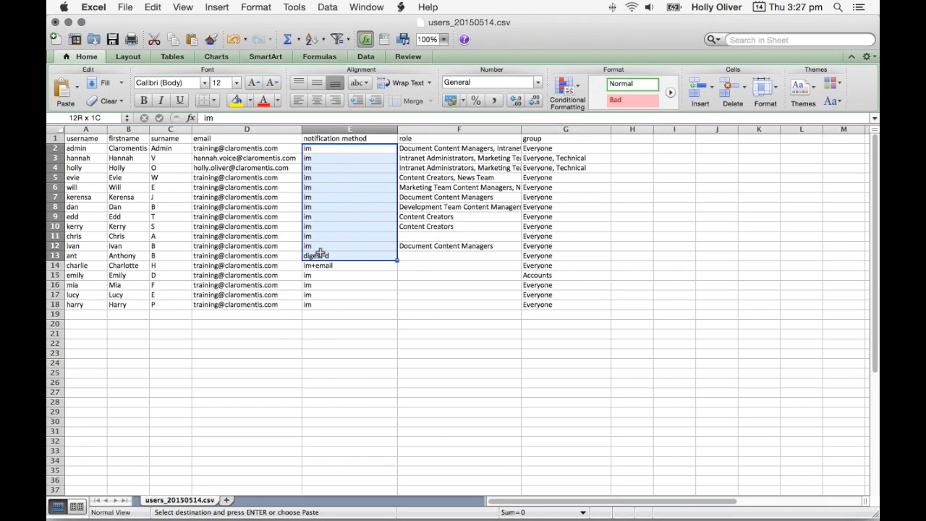
pyautogui.press('super+v')
pyautogui.moveTo(324, 292); pyautogui.dragTo(321, 302)
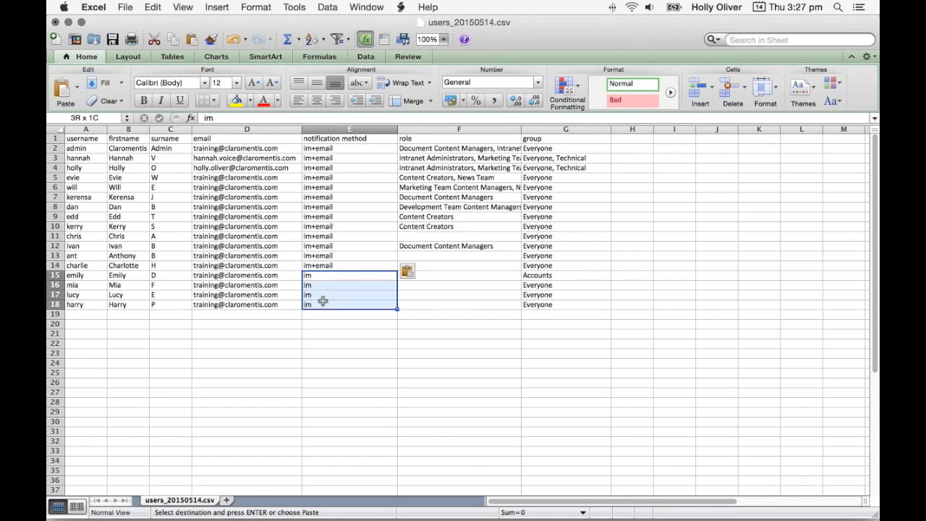
pyautogui.press('super+v')
pyautogui.click(324, 323)
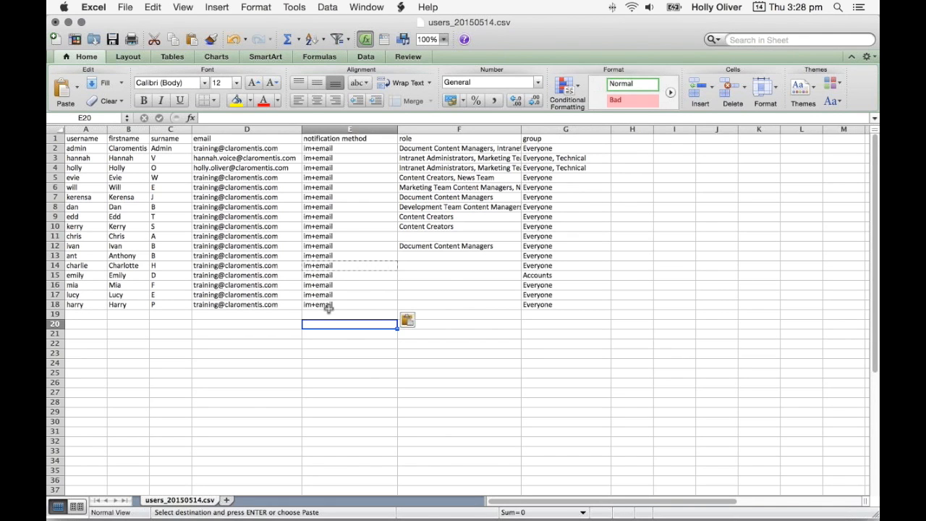
pyautogui.click(266, 323)
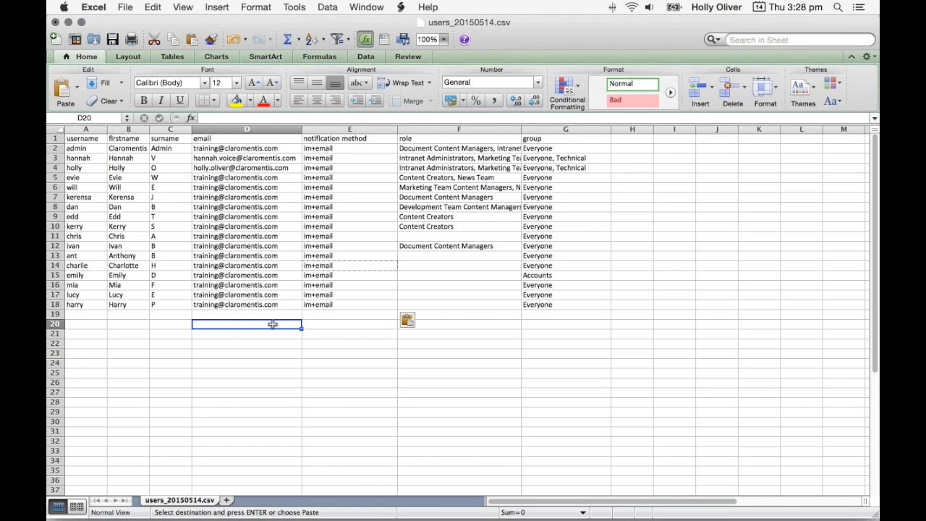
pyautogui.click(441, 268)
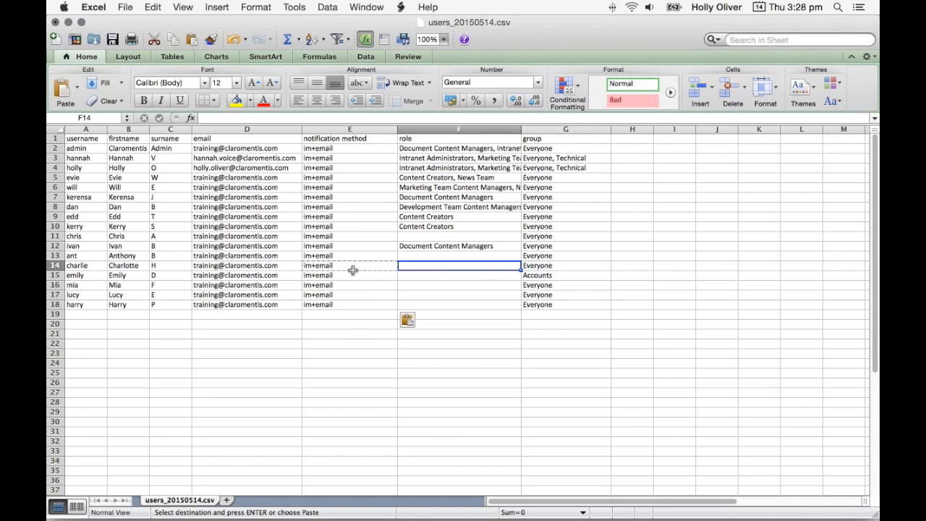
pyautogui.click(439, 257)
pyautogui.click(430, 266)
pyautogui.click(426, 284)
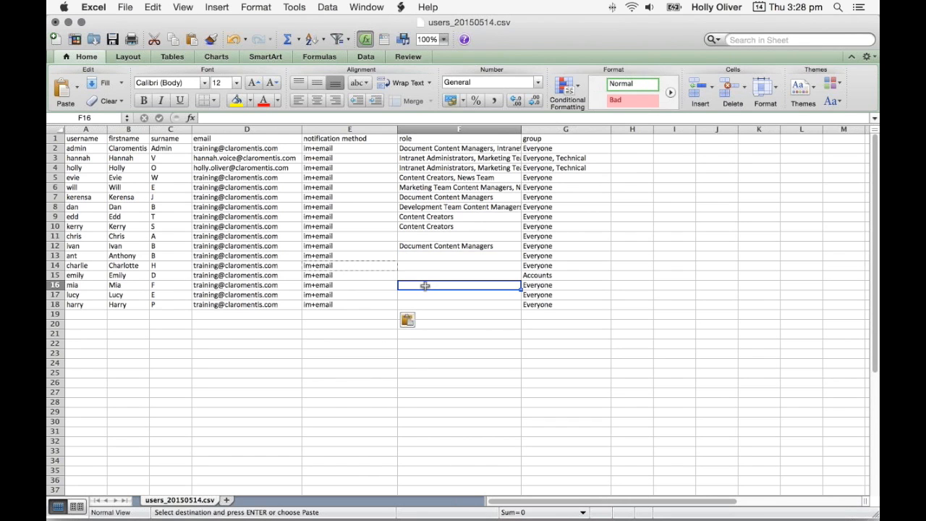
# Step: Save the sheet to the Desktop as video_users.csv in Windows Comma Separated (.csv) format
pyautogui.click(126, 8)
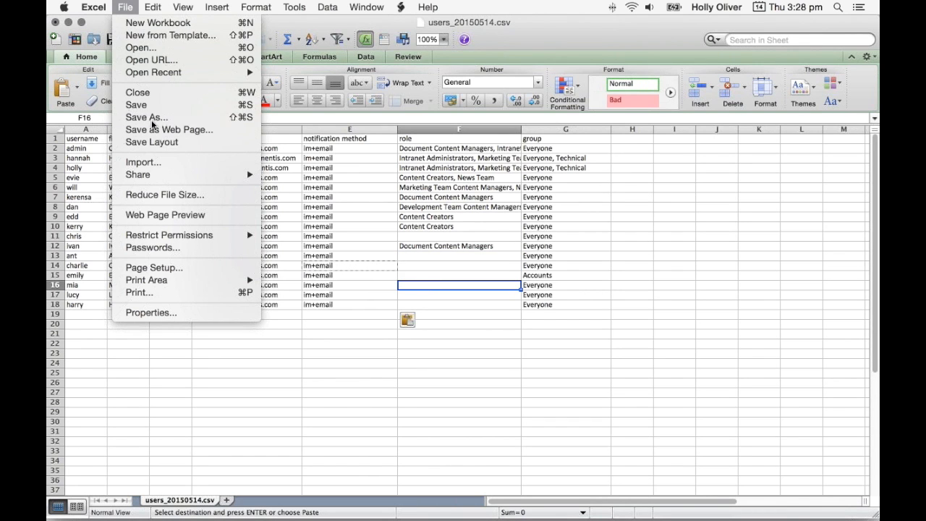
pyautogui.click(152, 123)
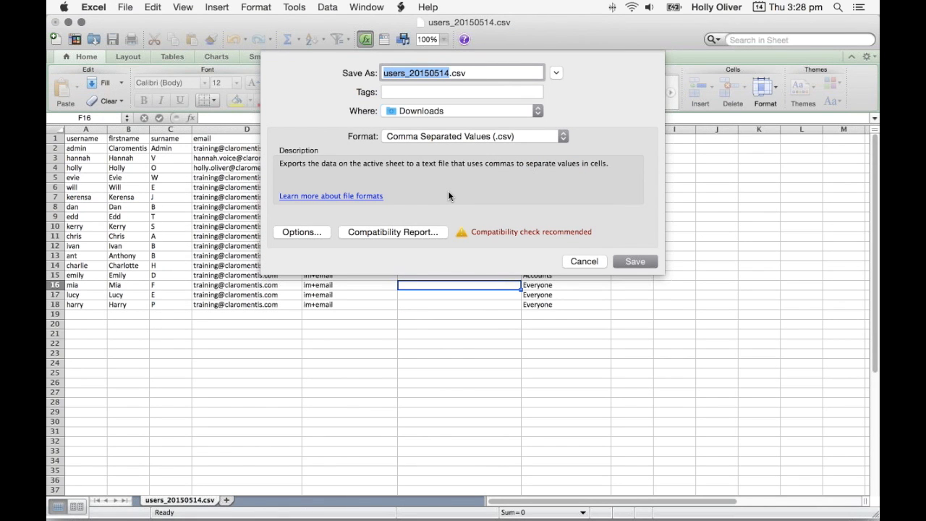
pyautogui.click(417, 135)
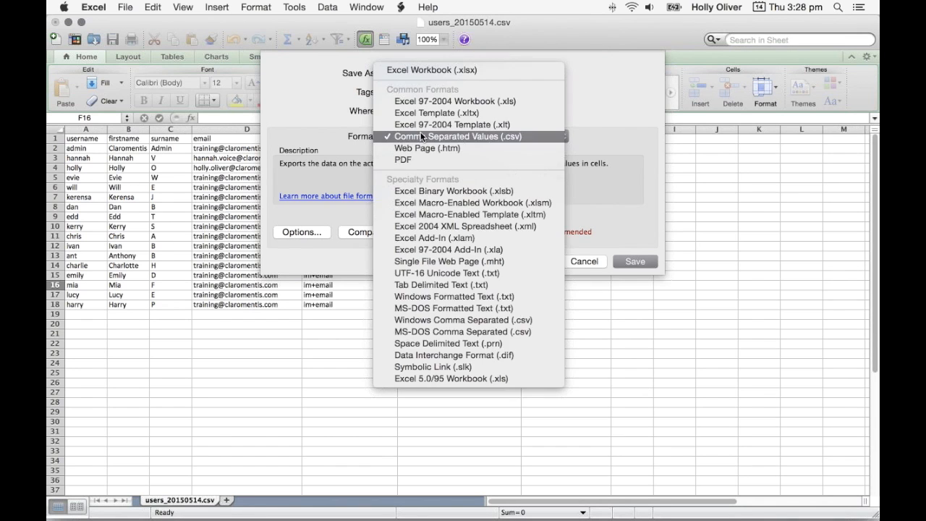
pyautogui.click(544, 320)
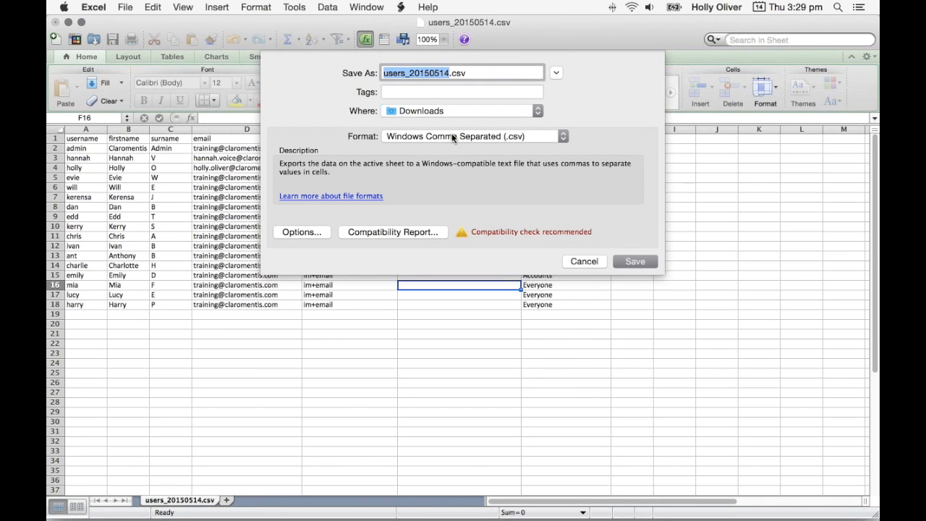
pyautogui.write('vid')
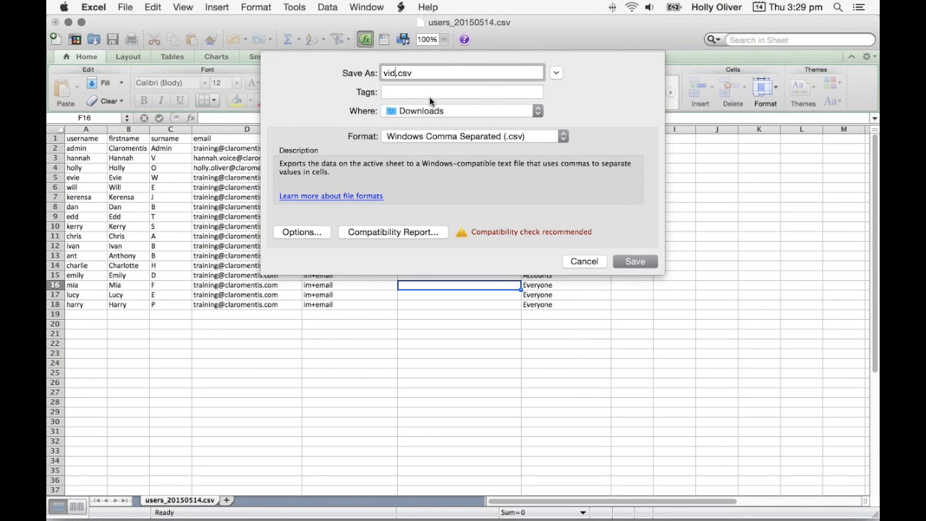
pyautogui.write('eo_')
pyautogui.click(422, 114)
pyautogui.scroll(-2, 444, 234)
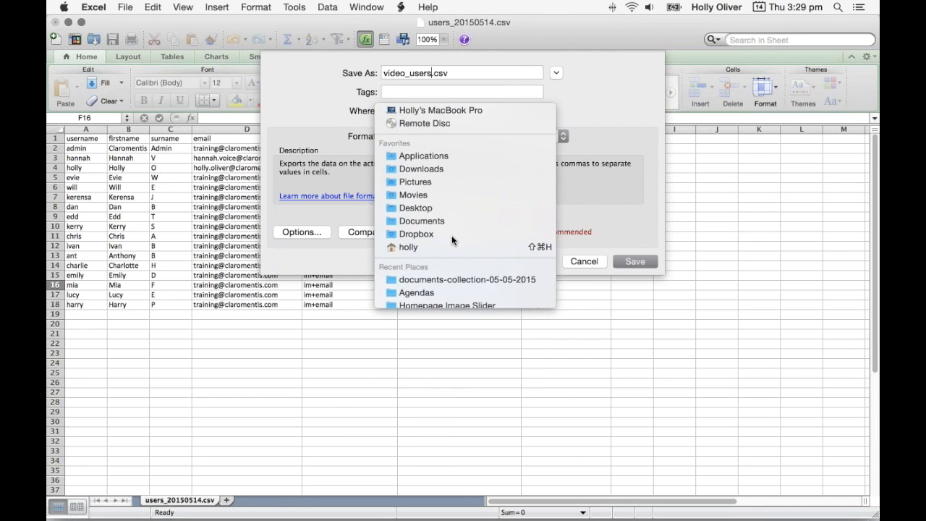
pyautogui.click(447, 209)
pyautogui.click(630, 262)
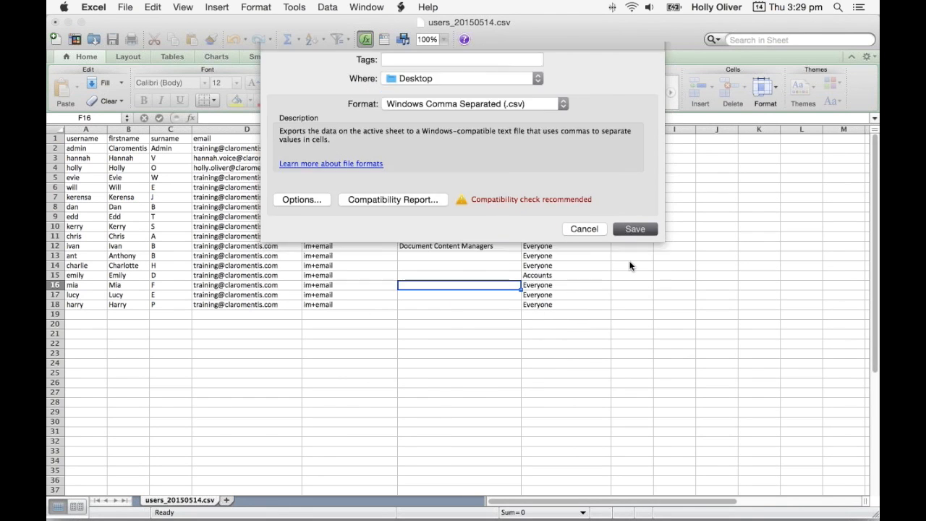
pyautogui.click(562, 309)
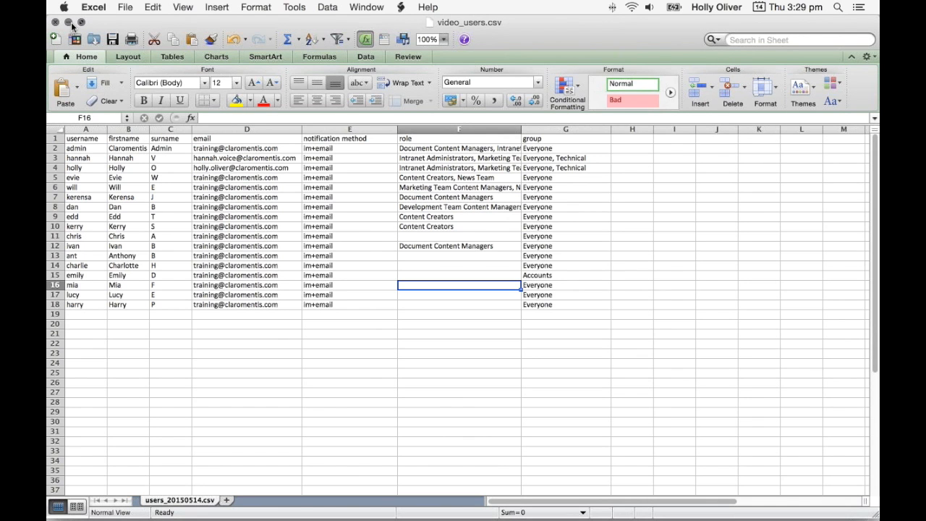
# Step: Minimise the spreadsheet, switch to Claromentis in the browser and open Add/update from CSV file in the People Control Panel
pyautogui.click(69, 23)
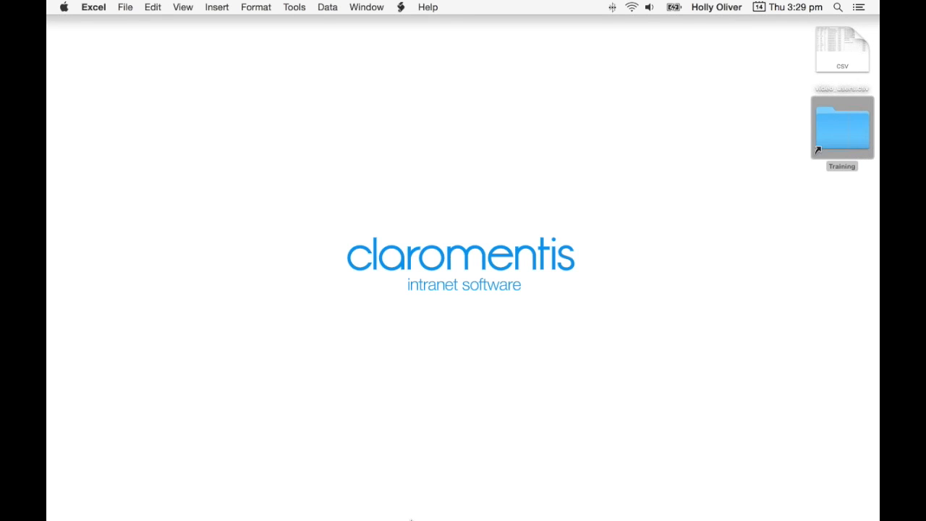
pyautogui.click(444, 508)
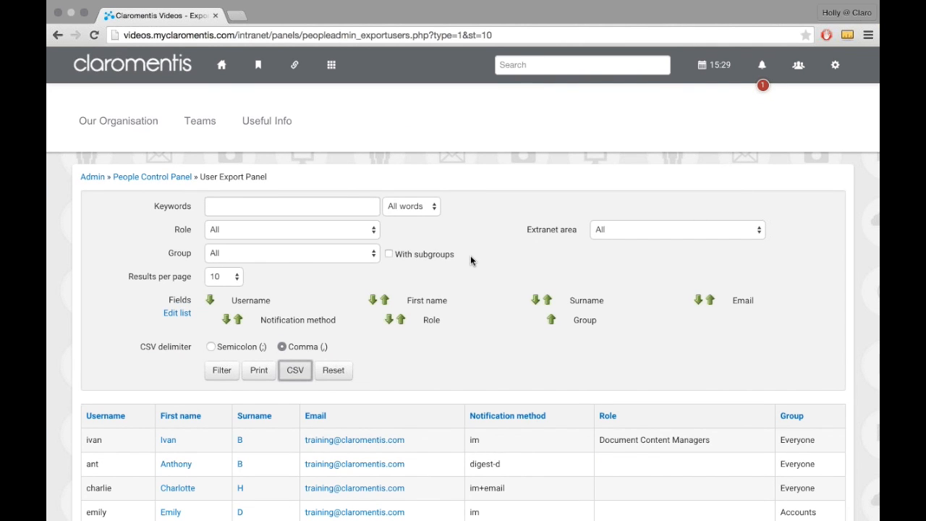
pyautogui.click(262, 511)
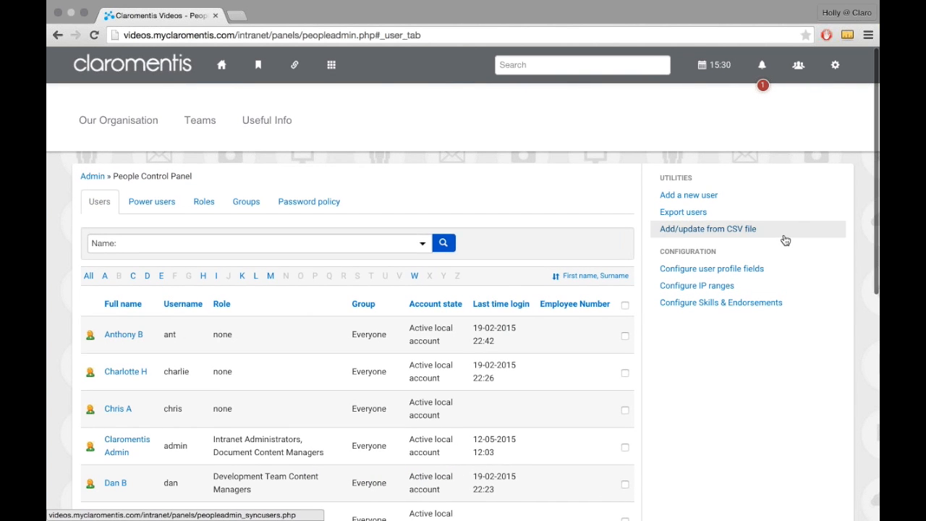
pyautogui.click(785, 240)
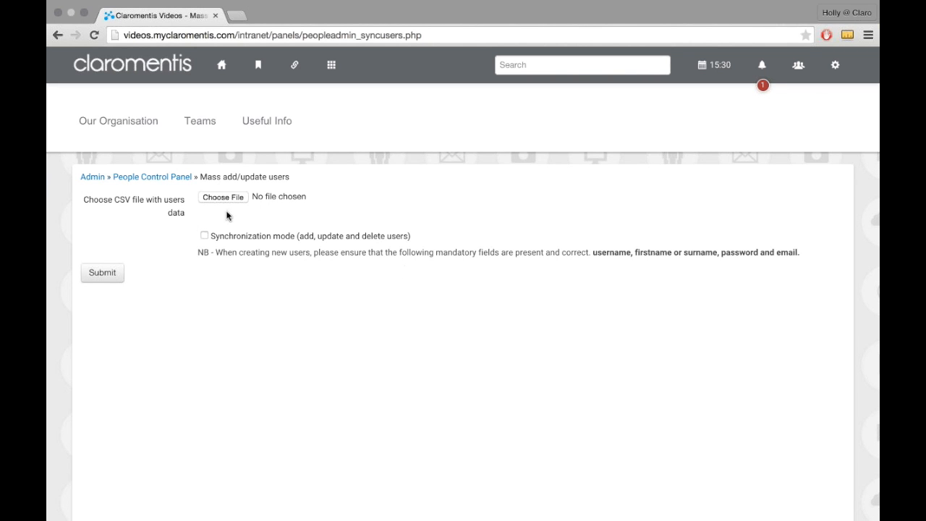
# Step: Choose video_users.csv from the Desktop, enable Synchronization mode and submit it for the mass user update
pyautogui.click(225, 197)
pyautogui.click(283, 108)
pyautogui.click(280, 136)
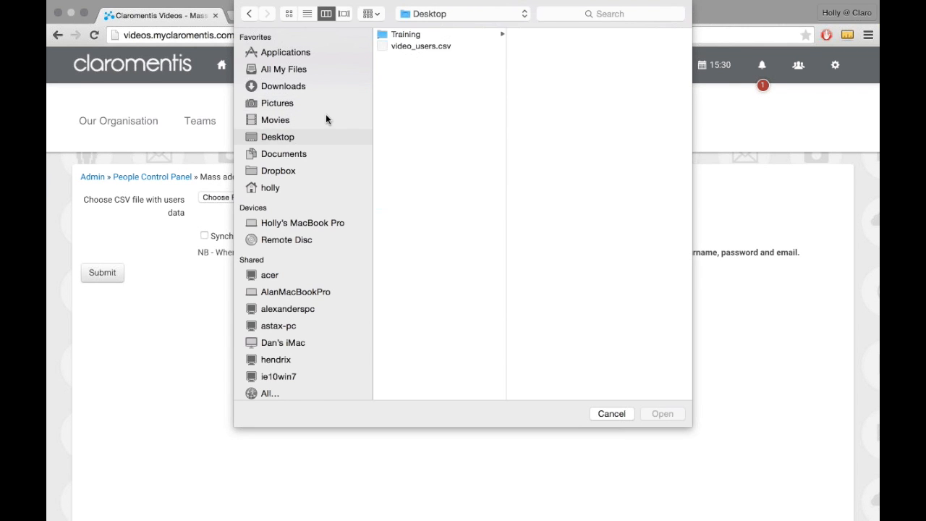
pyautogui.click(414, 46)
pyautogui.click(671, 415)
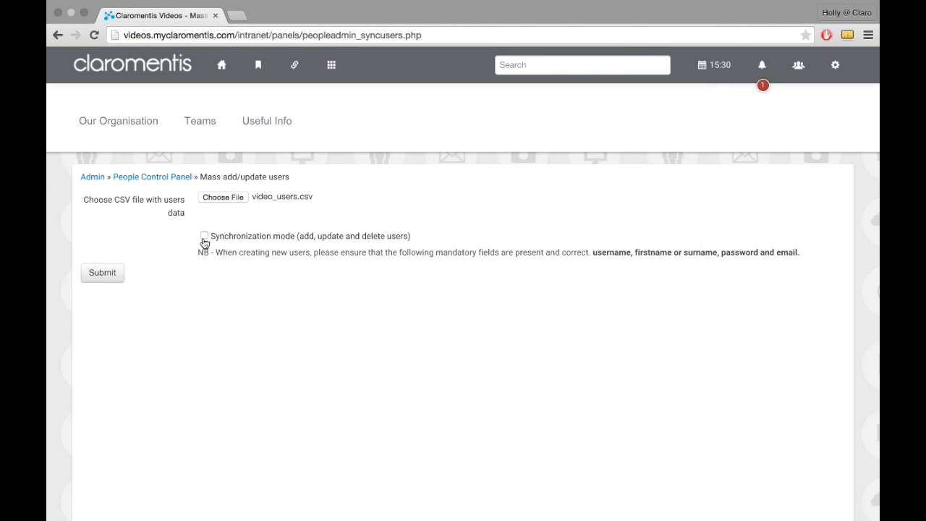
pyautogui.click(205, 237)
pyautogui.click(102, 275)
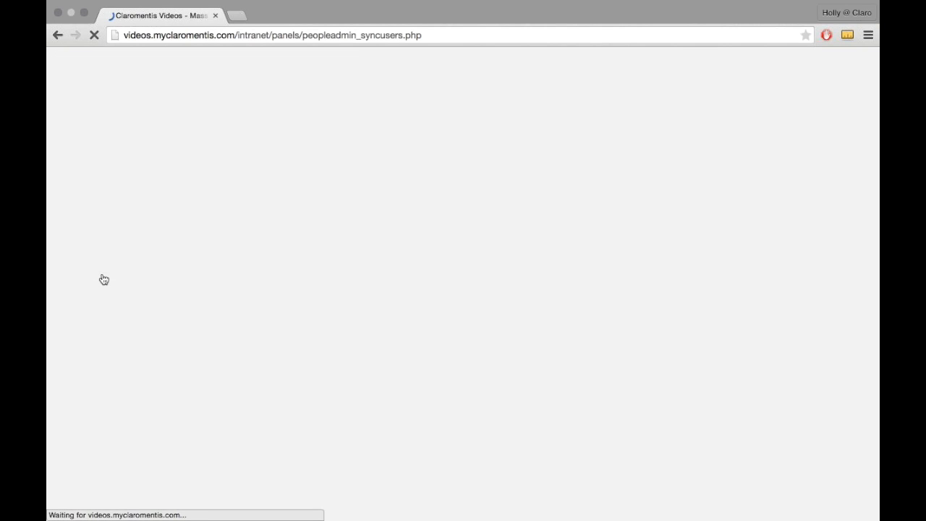
# Step: Examine the mass add/update preview, checking every user's status, notification method, role and group and the available update options
pyautogui.scroll(-1, 165, 272)
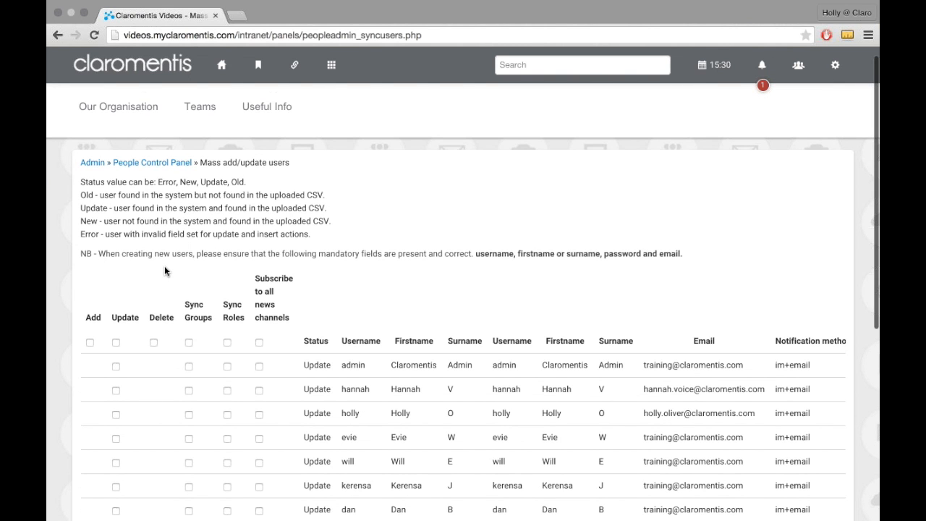
pyautogui.scroll(-1, 165, 272)
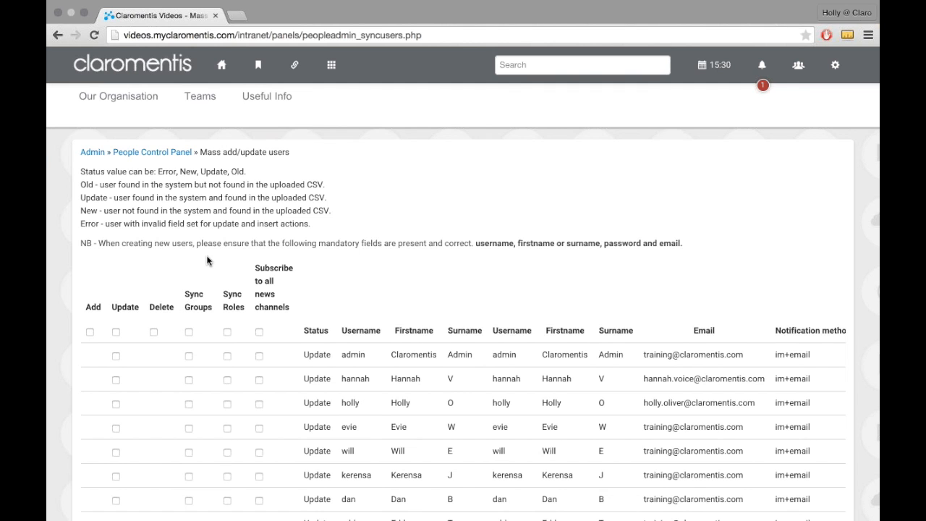
pyautogui.scroll(-4, 207, 262)
pyautogui.scroll(-3, 207, 261)
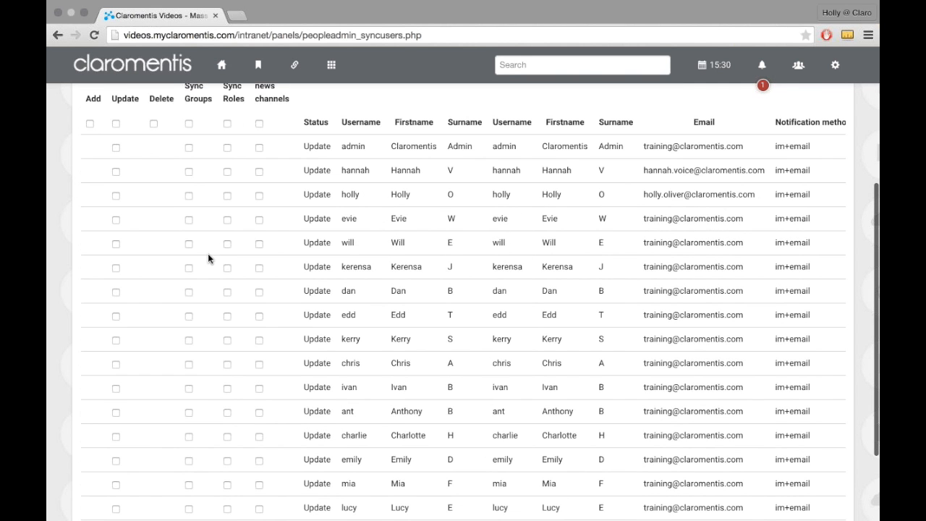
pyautogui.hscroll(1, 221, 258)
pyautogui.hscroll(4, 415, 281)
pyautogui.hscroll(6, 415, 281)
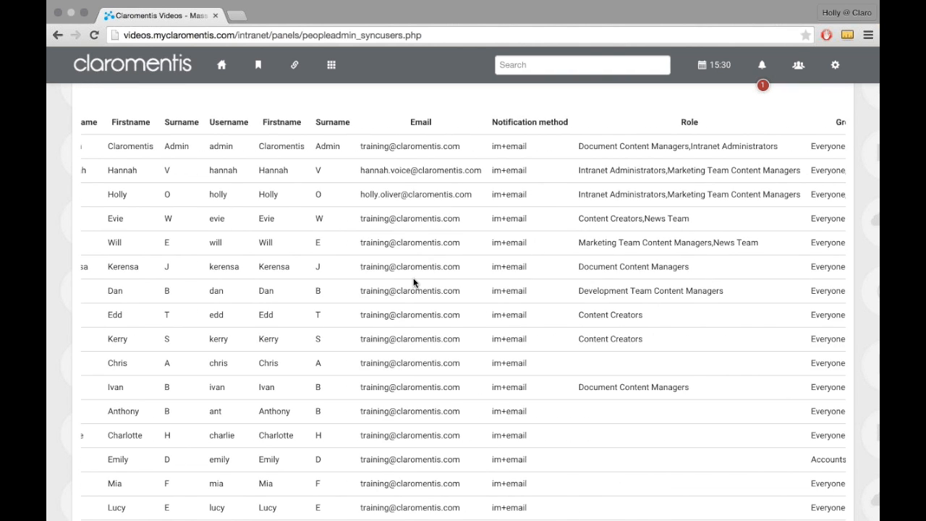
pyautogui.hscroll(-5, 531, 253)
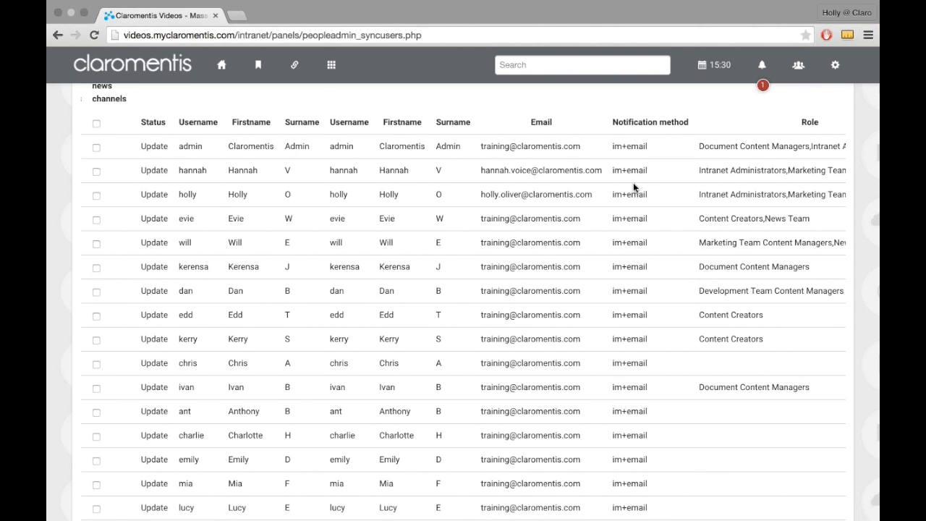
pyautogui.scroll(-3, 633, 185)
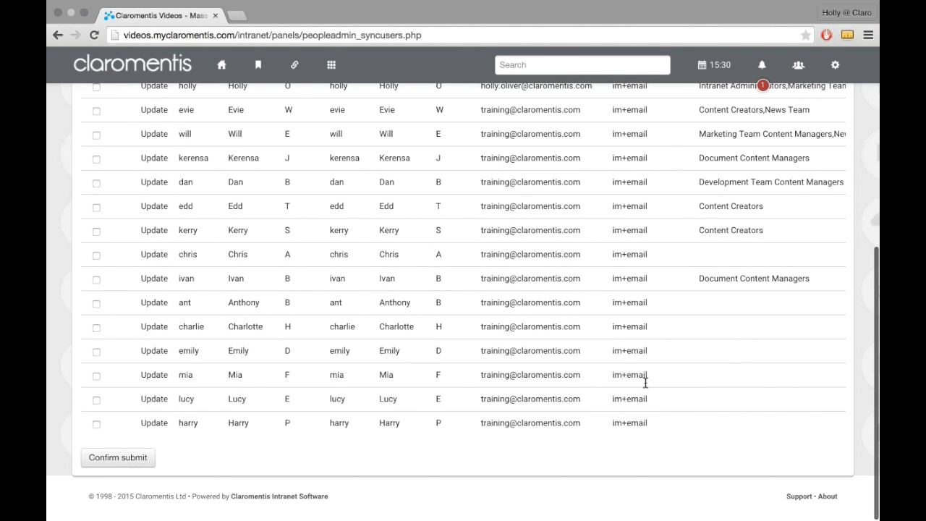
pyautogui.scroll(6, 644, 383)
pyautogui.hscroll(-5, 615, 379)
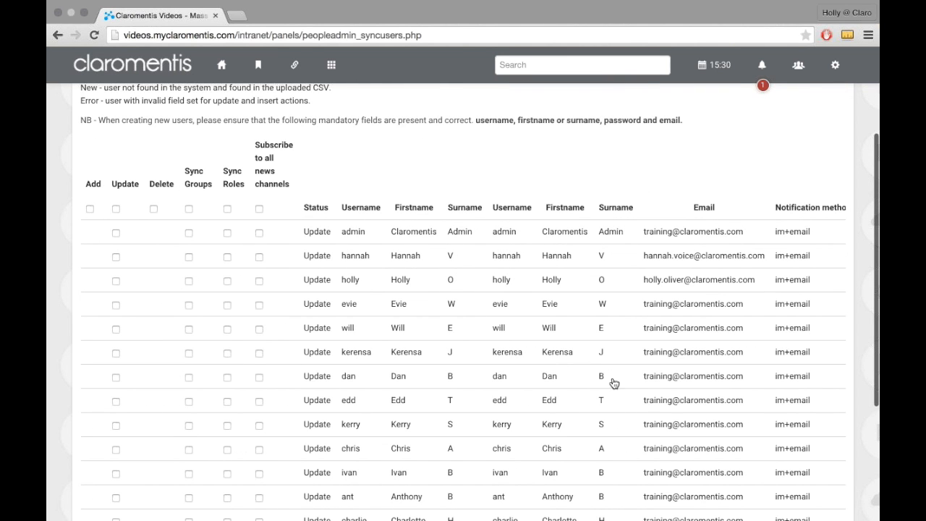
pyautogui.scroll(-1, 113, 202)
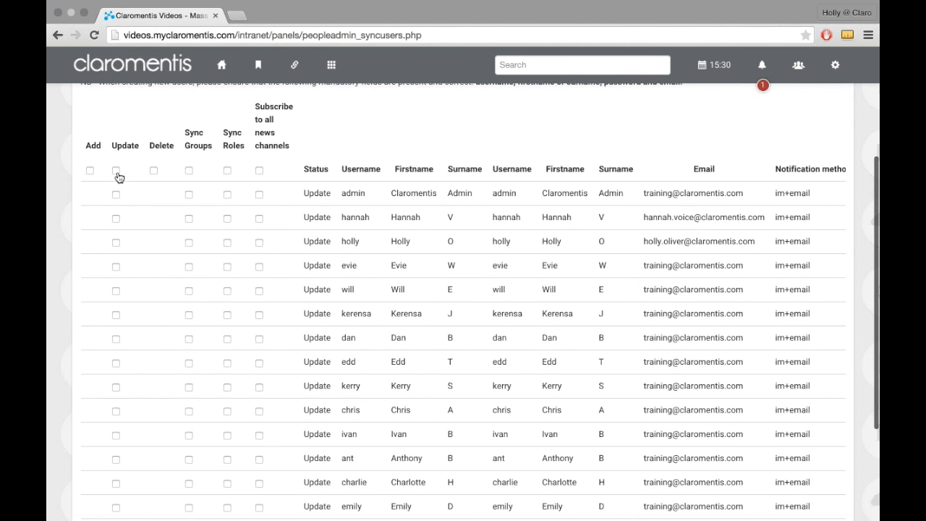
# Step: Mark every user in the mass add/update preview for updating and apply the update
pyautogui.click(117, 171)
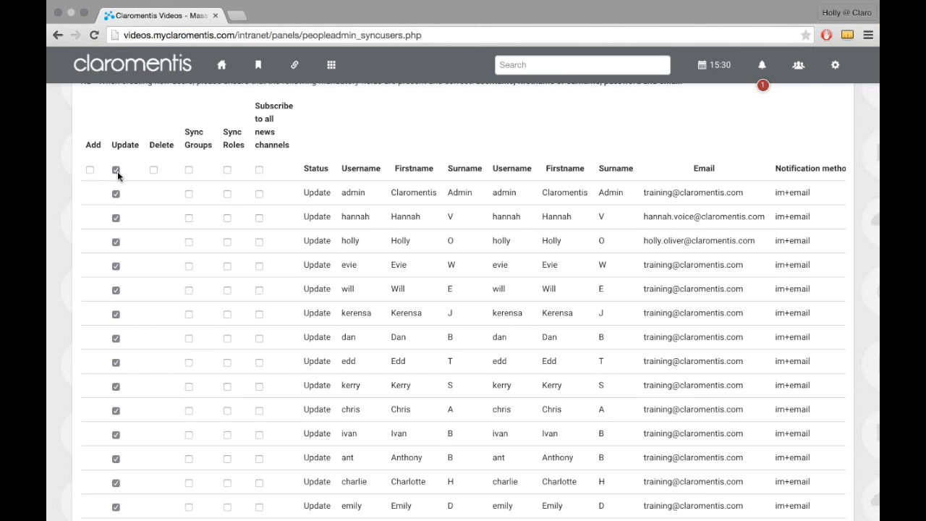
pyautogui.scroll(-5, 116, 173)
pyautogui.click(125, 460)
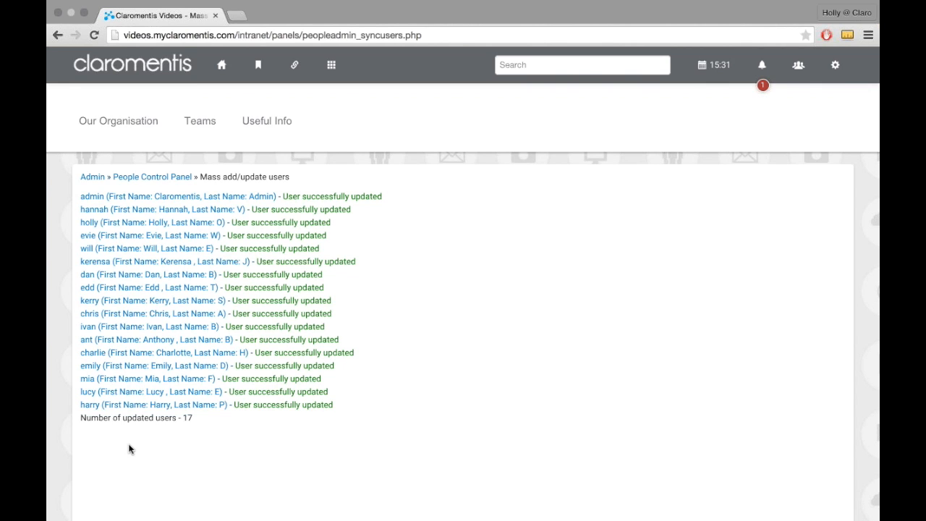
# Step: Return to the People Control Panel, open the record of the user whose only role is Content Creators and check the notification method
pyautogui.click(143, 178)
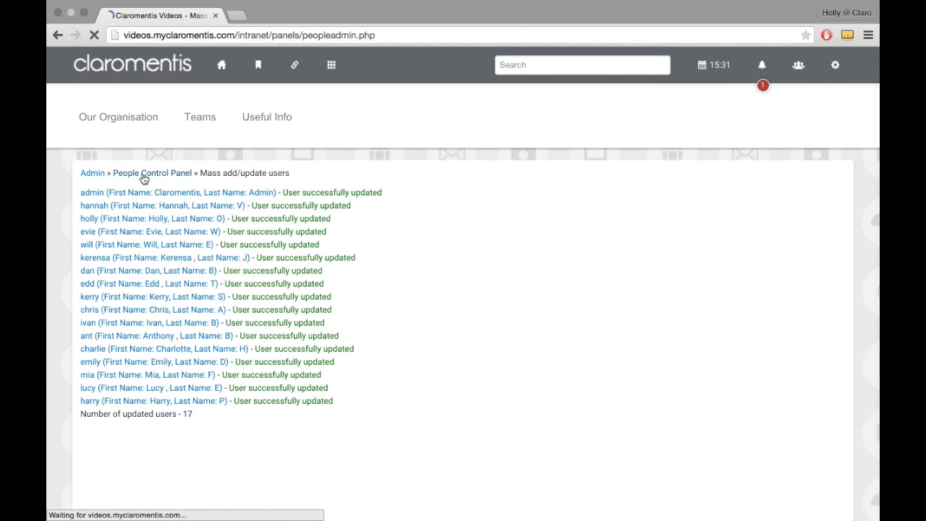
pyautogui.scroll(-5, 188, 292)
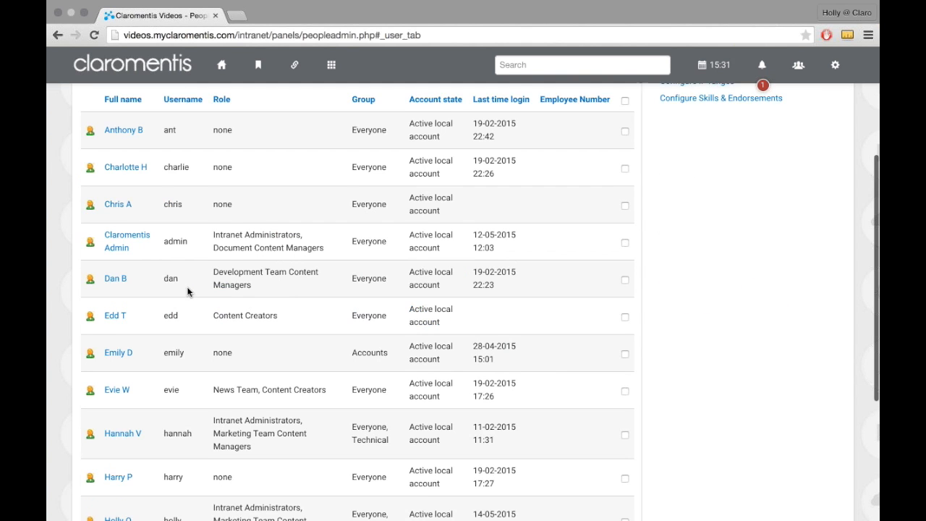
pyautogui.click(109, 296)
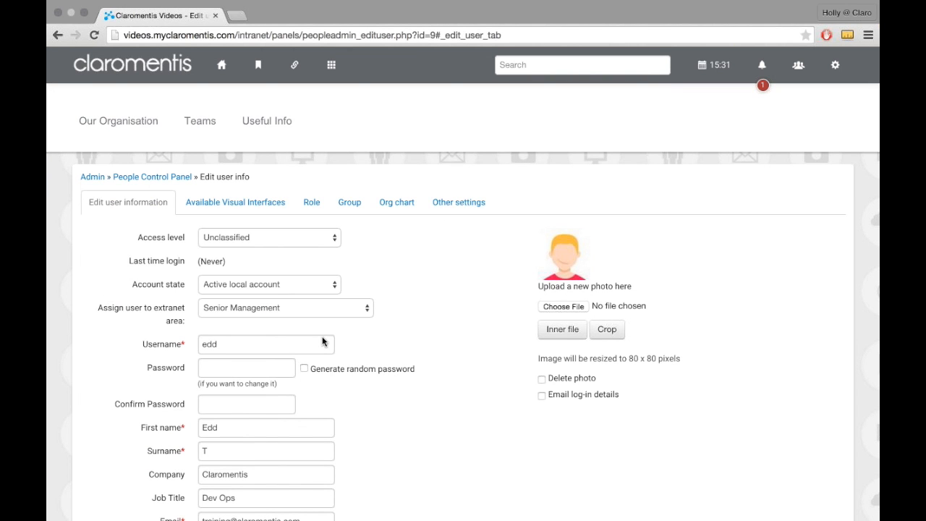
pyautogui.scroll(-3, 322, 337)
pyautogui.scroll(-4, 323, 341)
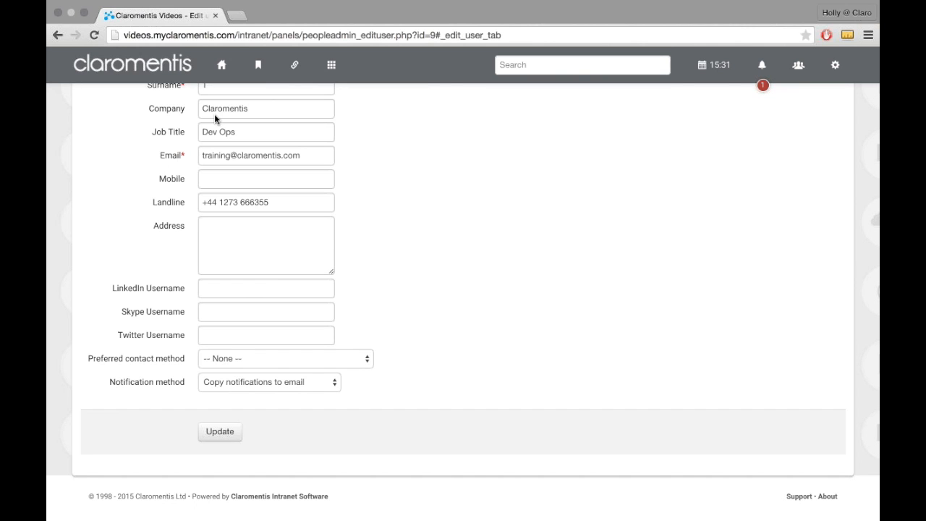
# Step: Return to the intranet home page and open the Notification settings within My settings
pyautogui.click(224, 66)
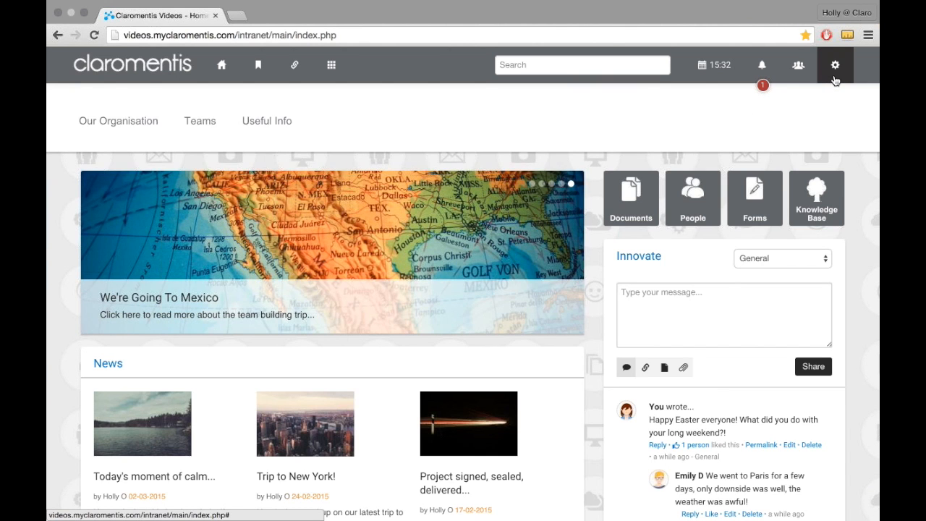
pyautogui.click(835, 80)
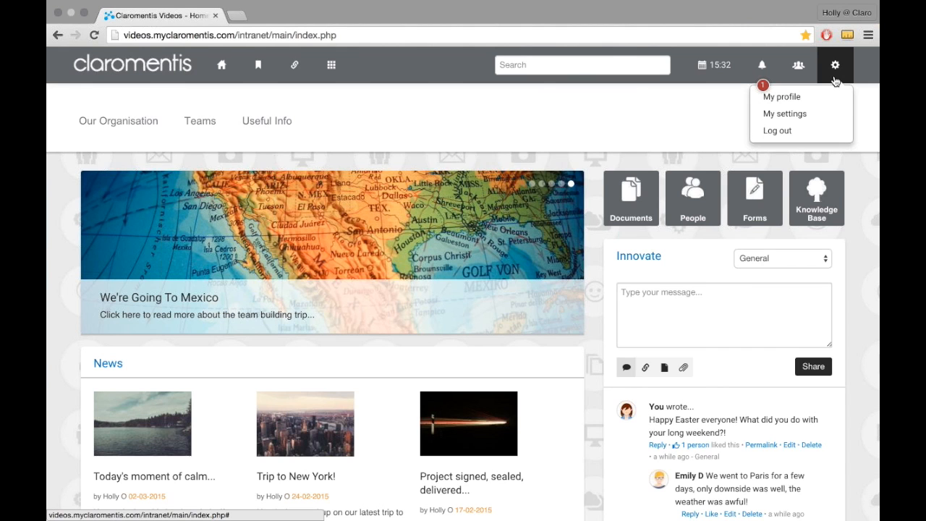
pyautogui.click(829, 114)
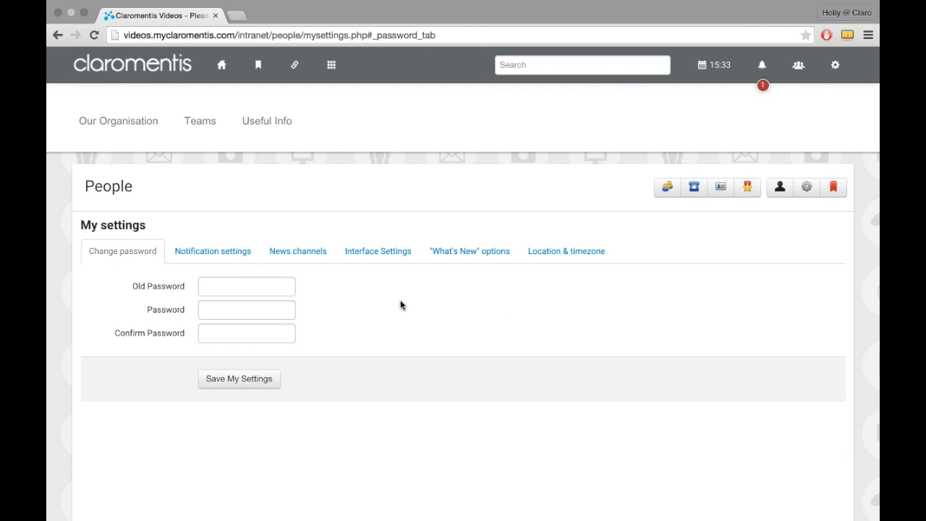
pyautogui.click(217, 253)
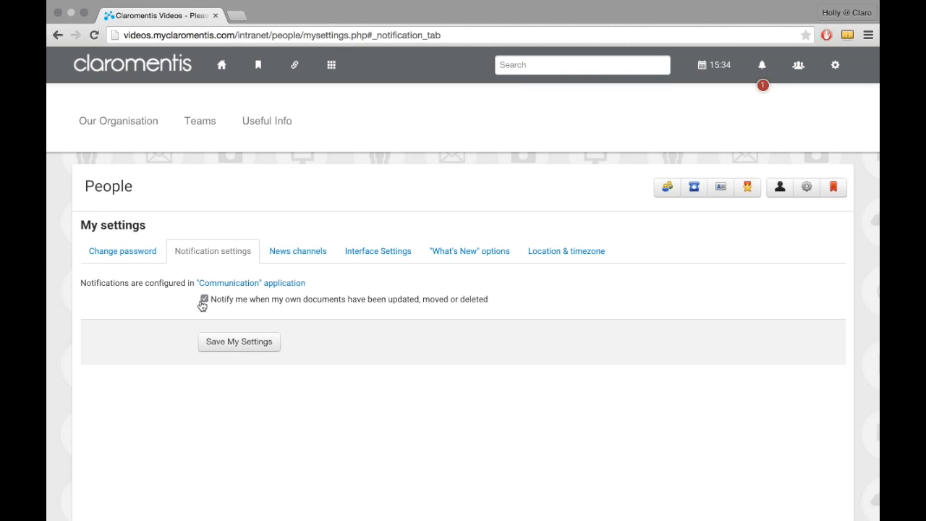
# Step: Turn off notifications about own documents being updated, moved or deleted and save the settings
pyautogui.click(204, 299)
pyautogui.click(230, 345)
pyautogui.click(230, 345)
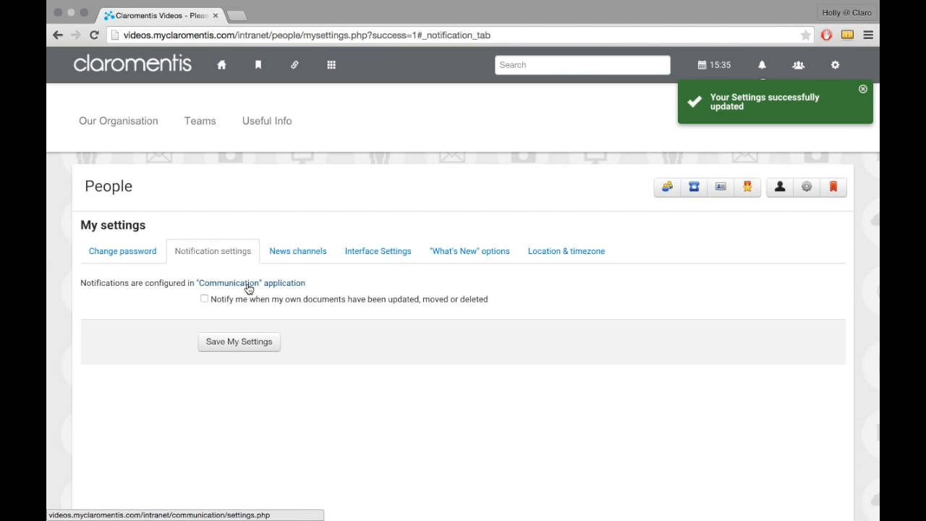
# Step: Open the Communication application's settings, view the full list of notifications in the inbox and return to the settings
pyautogui.click(249, 284)
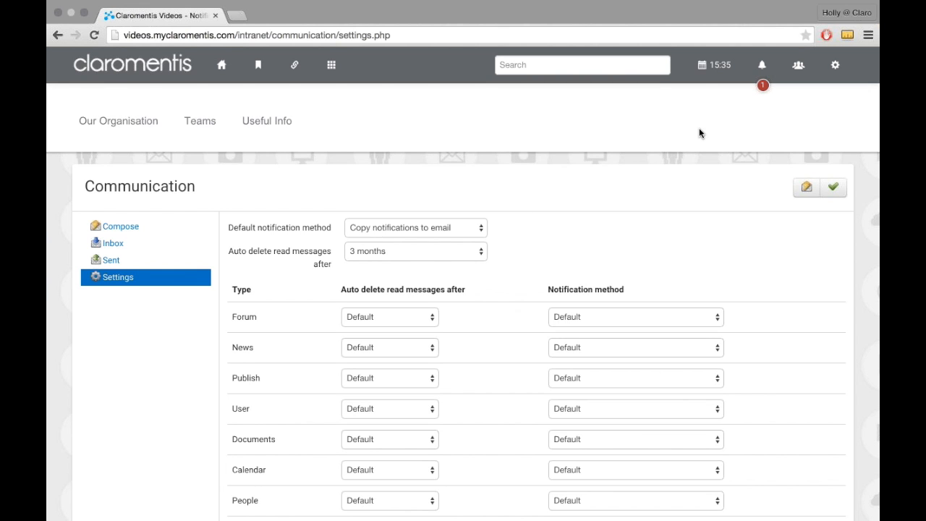
pyautogui.click(761, 67)
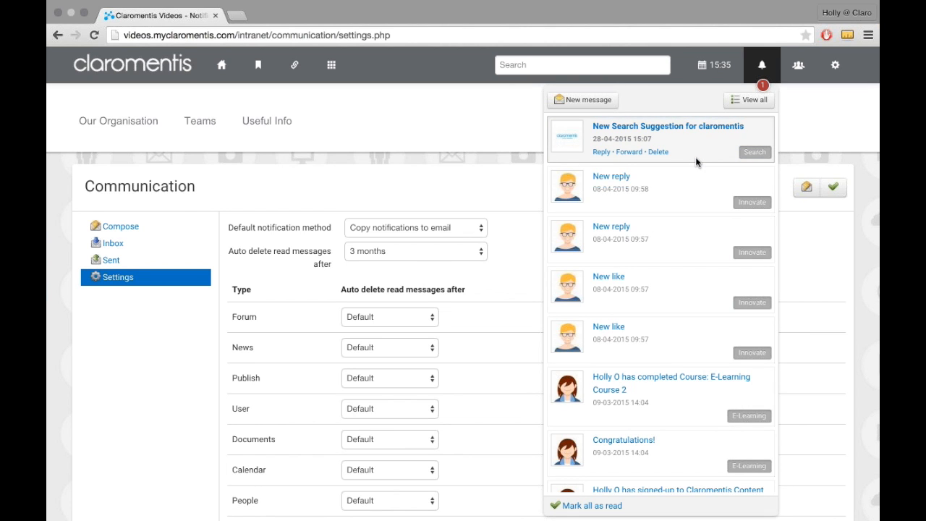
pyautogui.click(749, 103)
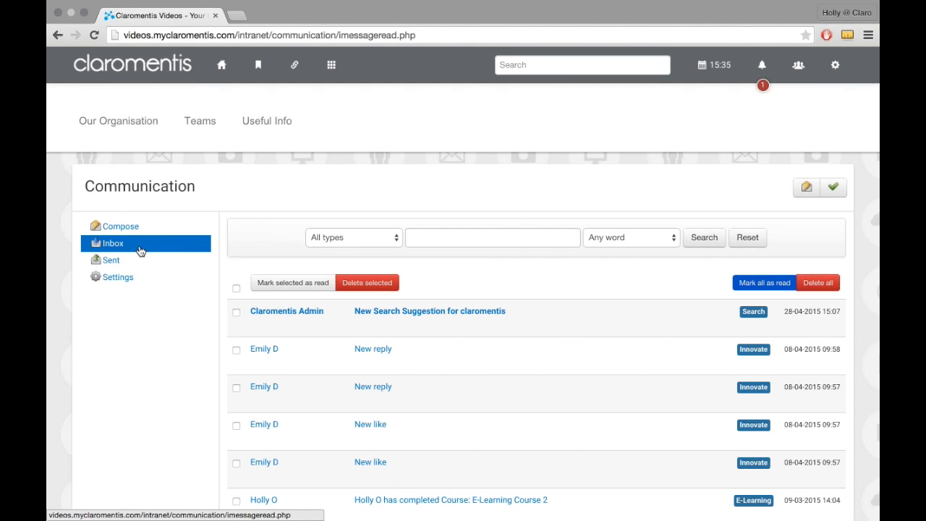
pyautogui.click(152, 283)
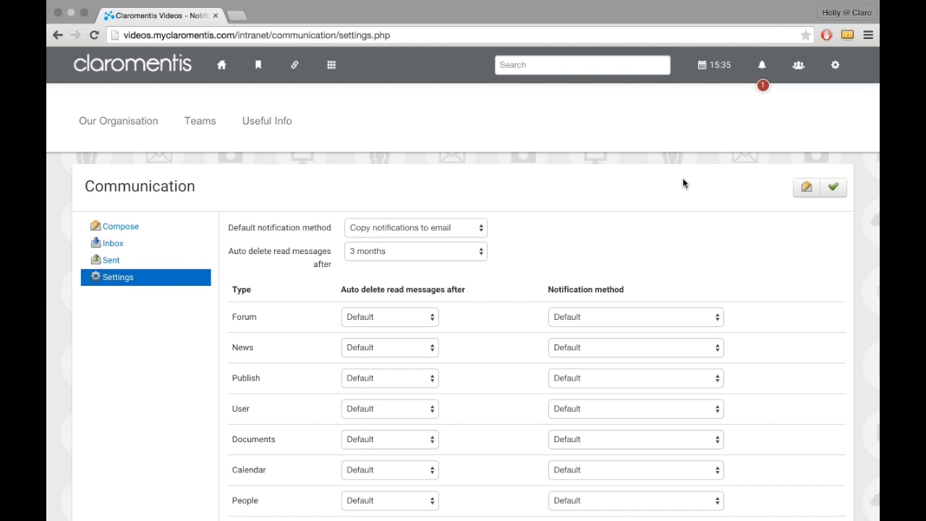
# Step: Review the notification types in the Communication settings and set the default notification method to In-system message only
pyautogui.scroll(-2, 673, 183)
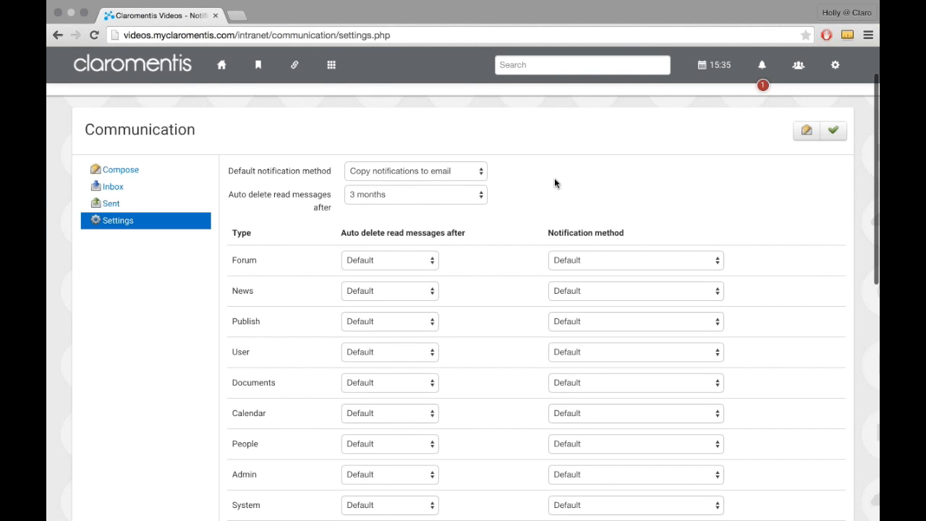
pyautogui.scroll(-10, 556, 185)
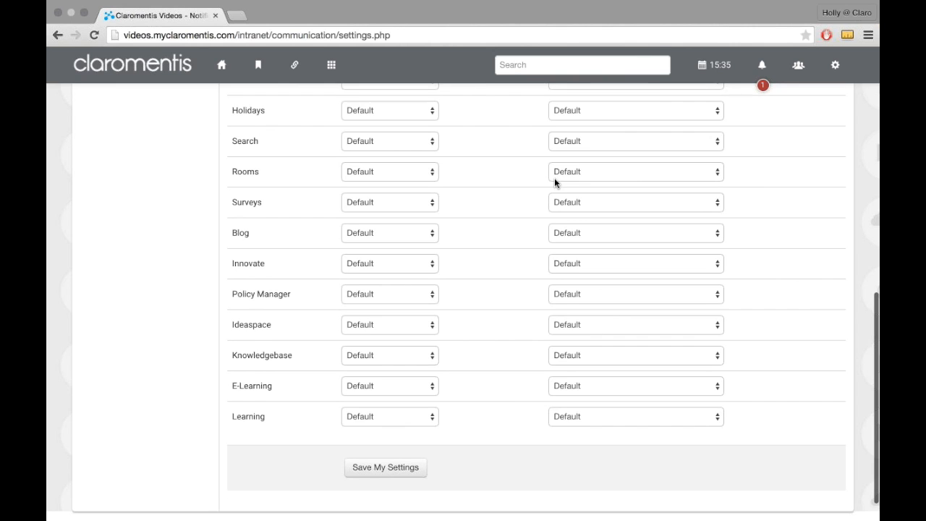
pyautogui.scroll(15, 555, 183)
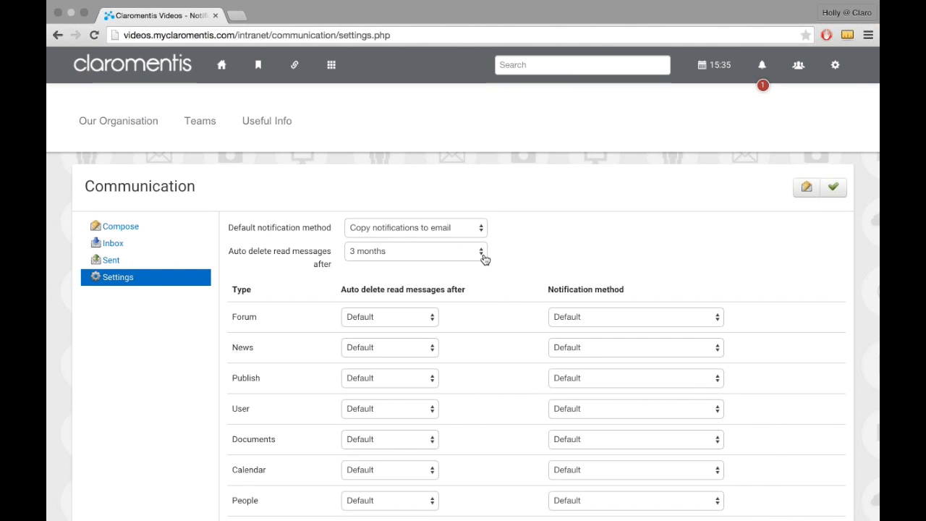
pyautogui.click(436, 229)
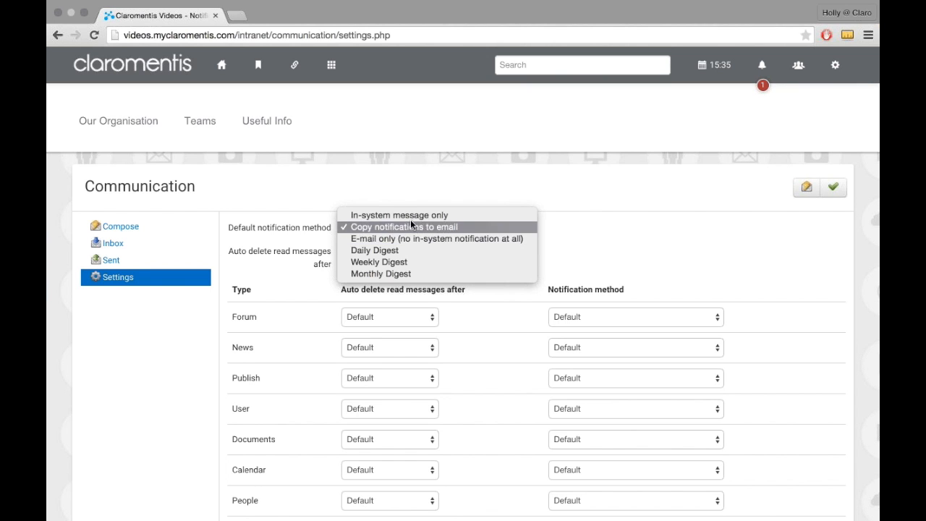
pyautogui.click(410, 217)
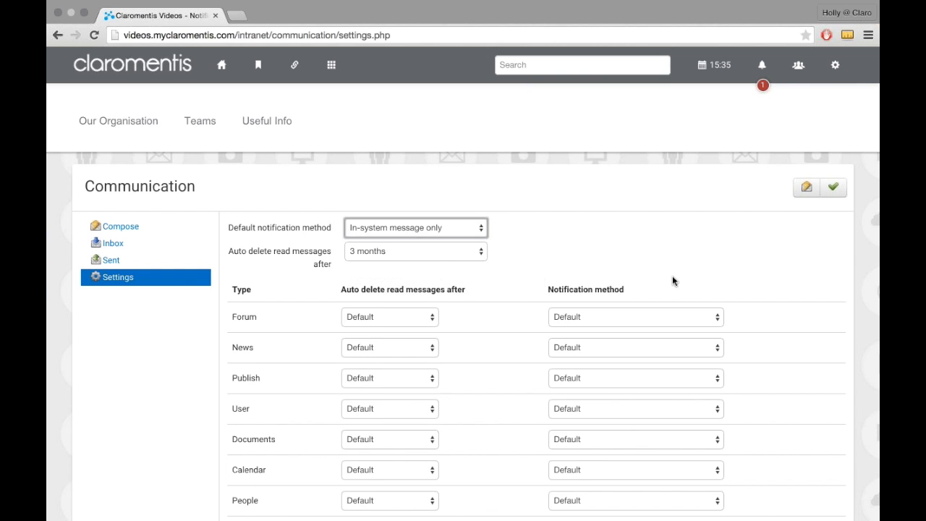
# Step: Look through the per-type notification methods and set the general automatic deletion of read messages to 6 months
pyautogui.scroll(-2, 680, 279)
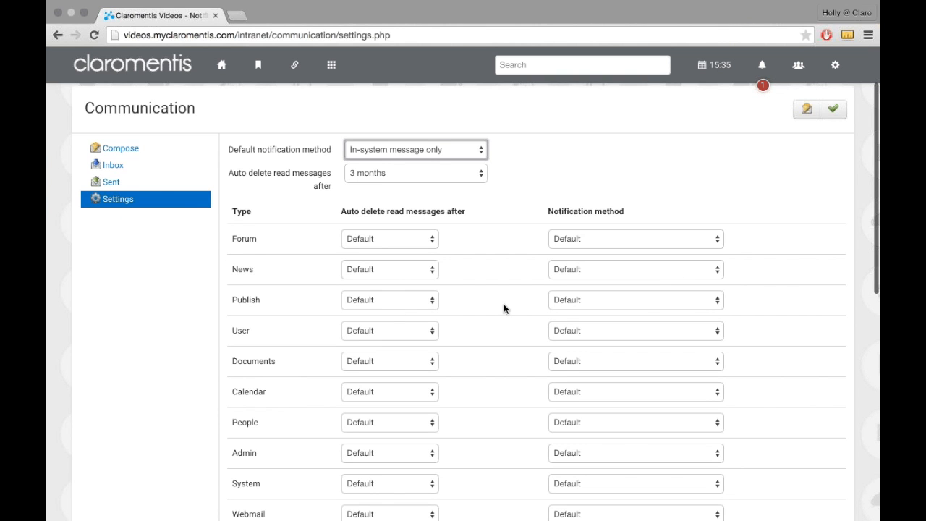
pyautogui.scroll(-1, 630, 250)
pyautogui.scroll(-3, 626, 184)
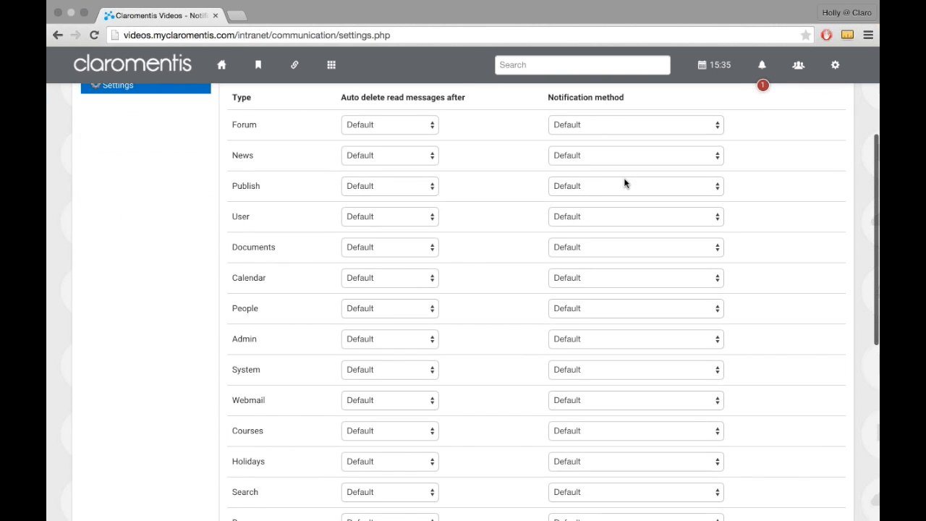
pyautogui.scroll(-2, 626, 184)
pyautogui.scroll(3, 626, 184)
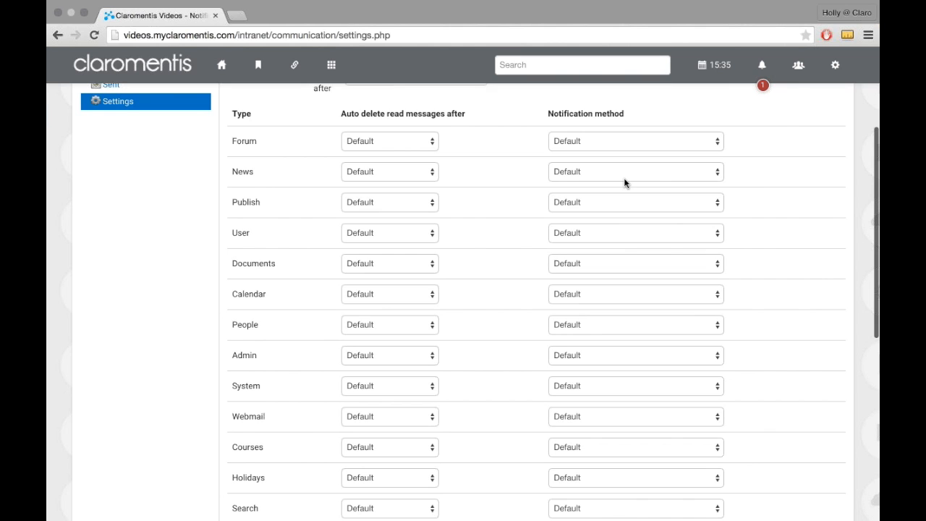
pyautogui.scroll(3, 625, 183)
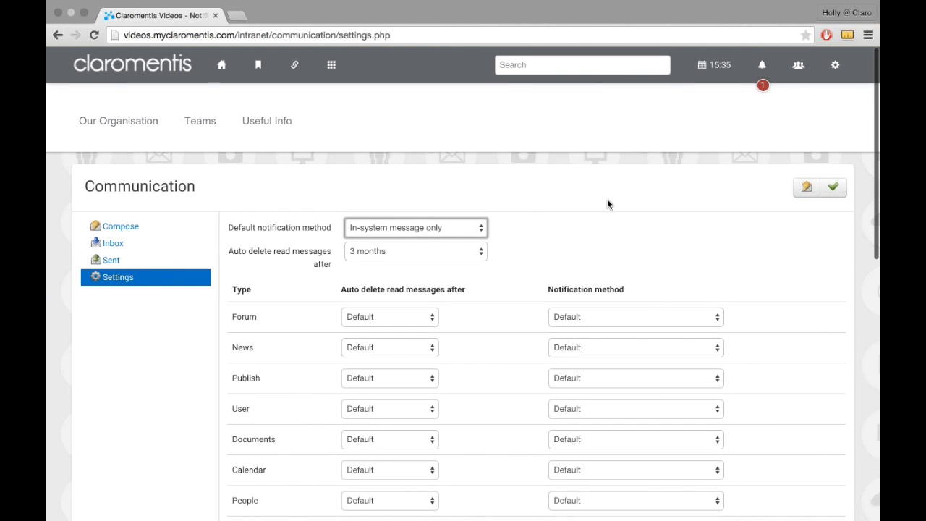
pyautogui.moveTo(230, 252); pyautogui.dragTo(325, 264)
pyautogui.click(334, 277)
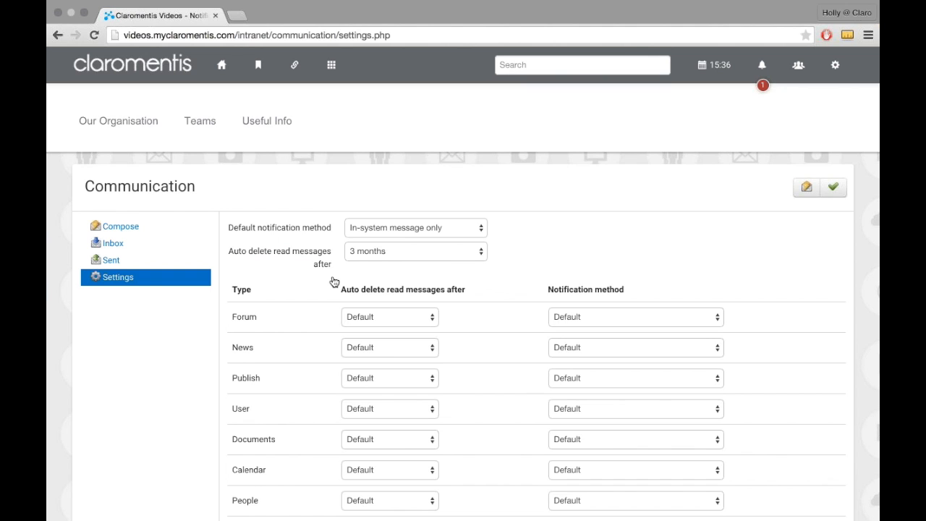
pyautogui.click(389, 252)
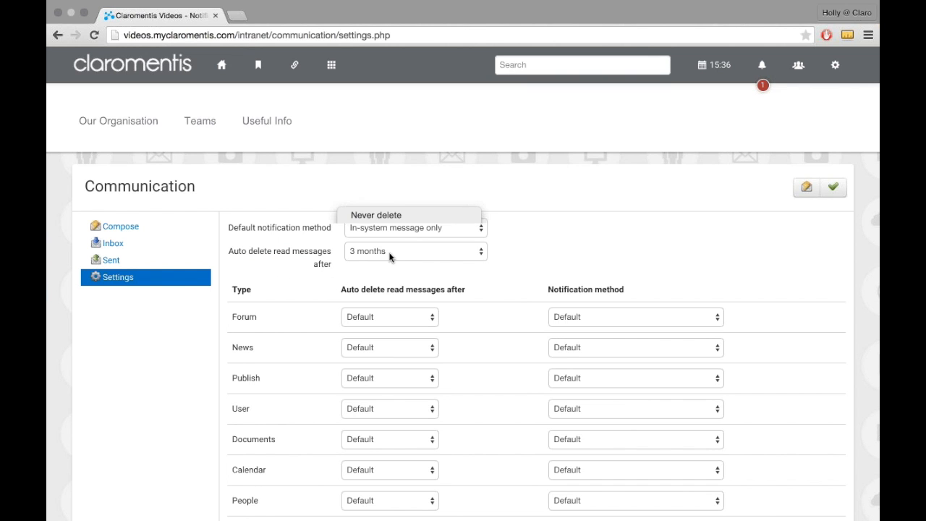
pyautogui.click(391, 264)
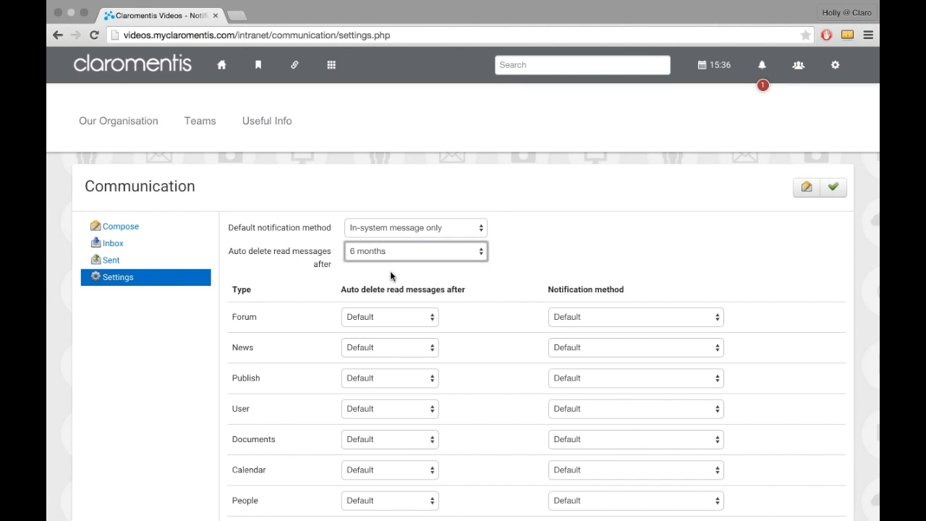
# Step: Set the general automatic deletion of read messages to Never delete
pyautogui.scroll(-5, 403, 373)
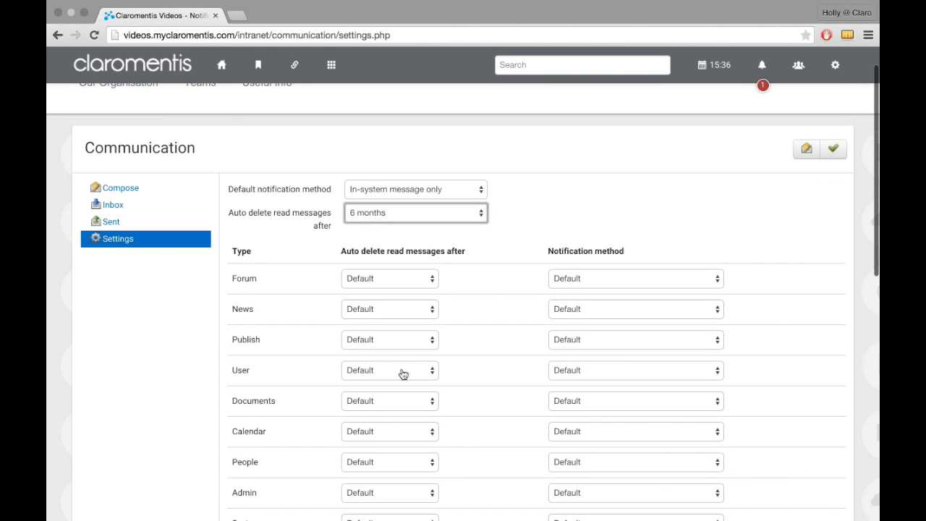
pyautogui.scroll(4, 404, 374)
pyautogui.scroll(1, 404, 374)
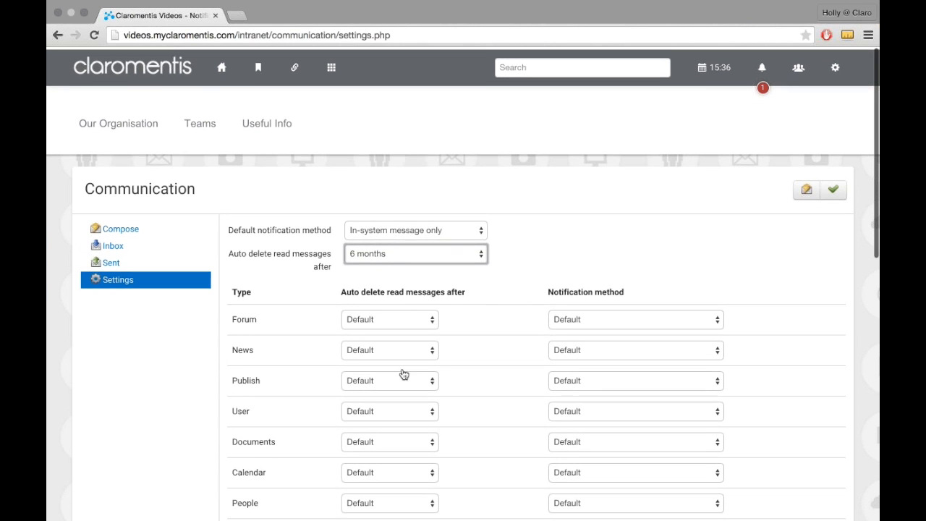
pyautogui.click(403, 255)
pyautogui.click(401, 204)
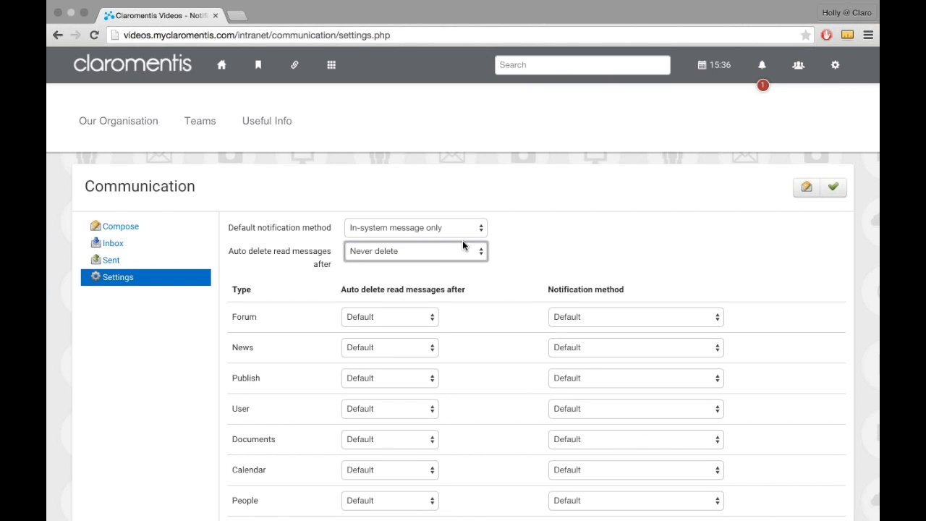
# Step: Set the notification method for the Holidays type to Copy notifications to email
pyautogui.scroll(-2, 463, 244)
pyautogui.click(246, 229)
pyautogui.doubleClick(246, 230)
pyautogui.click(259, 239)
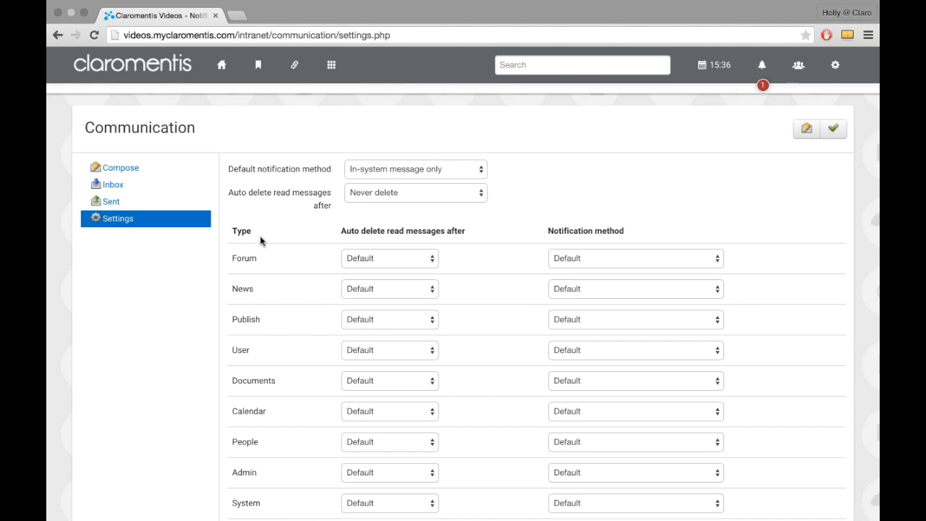
pyautogui.scroll(-1, 304, 237)
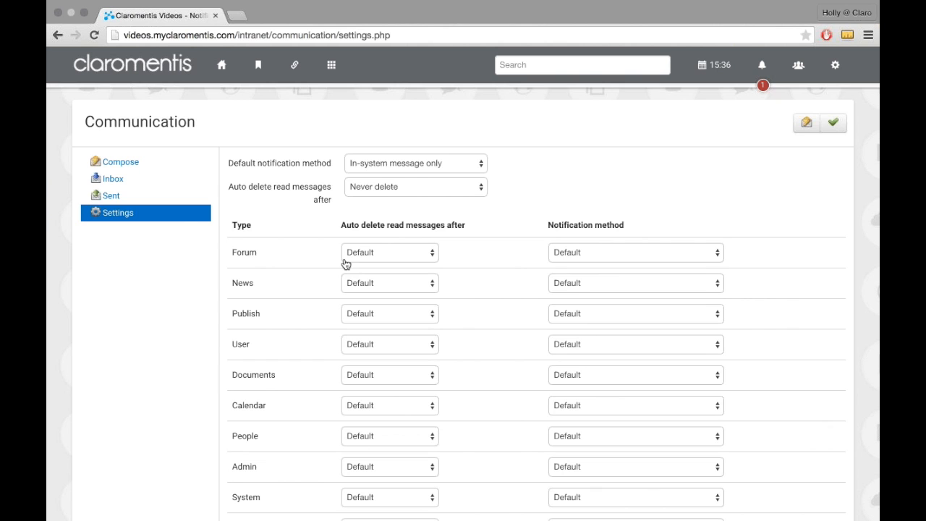
pyautogui.scroll(-5, 286, 260)
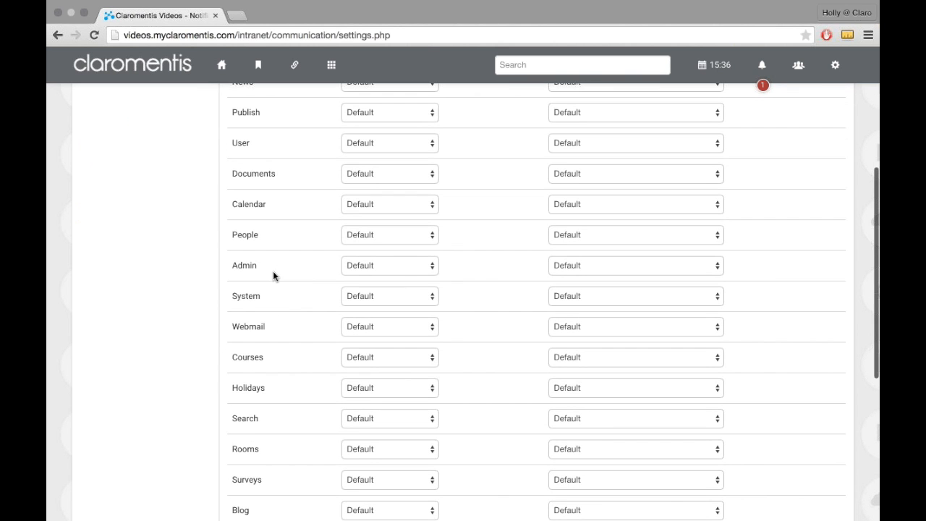
pyautogui.scroll(-2, 272, 275)
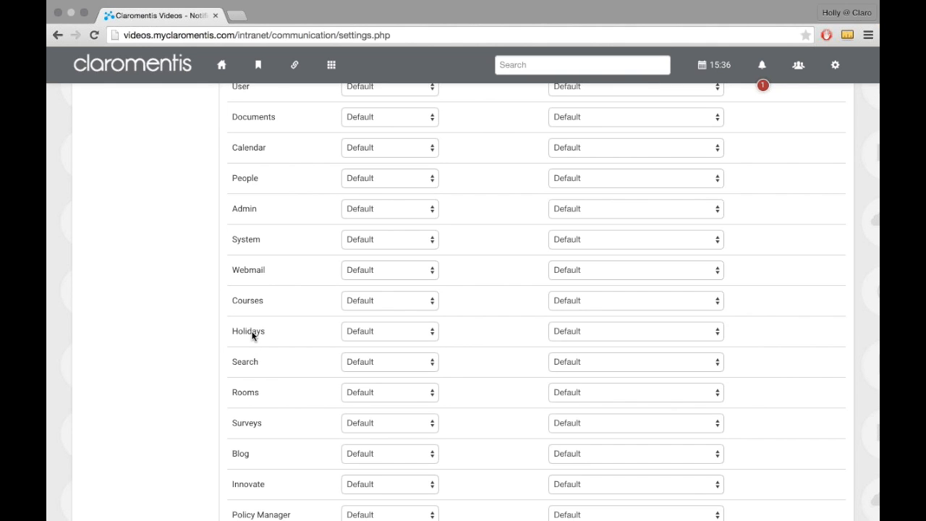
pyautogui.click(573, 331)
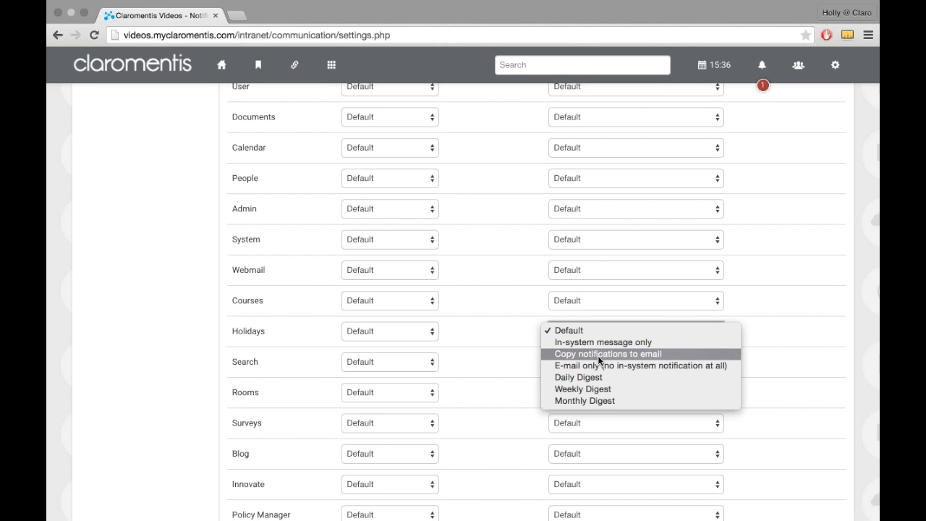
pyautogui.click(599, 354)
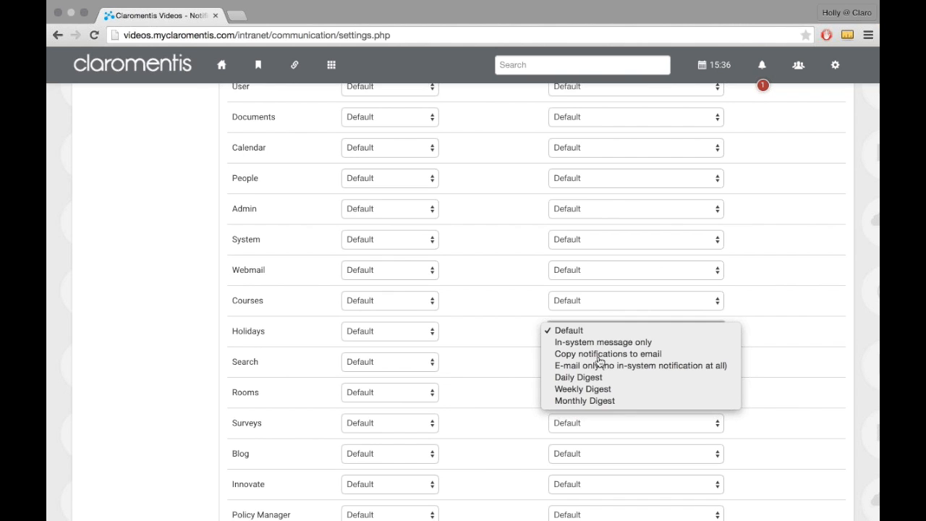
# Step: Set the notification method for the Policy Manager type to Copy notifications to email and look back over the per-type settings
pyautogui.scroll(-2, 591, 364)
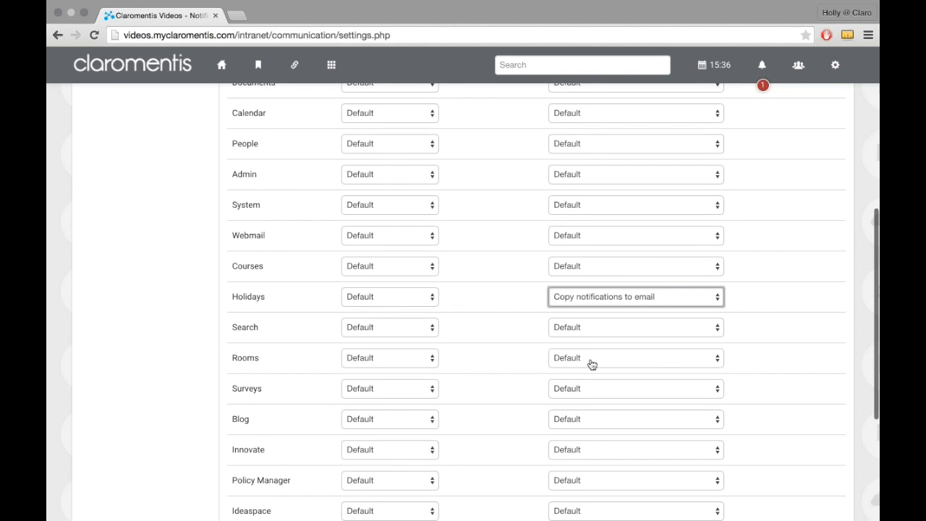
pyautogui.scroll(-2, 591, 364)
pyautogui.scroll(-4, 610, 339)
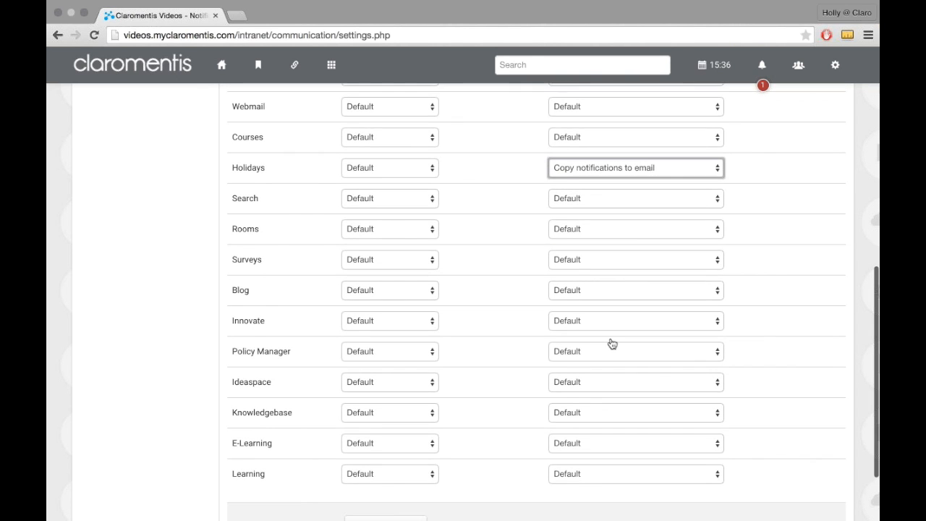
pyautogui.click(610, 338)
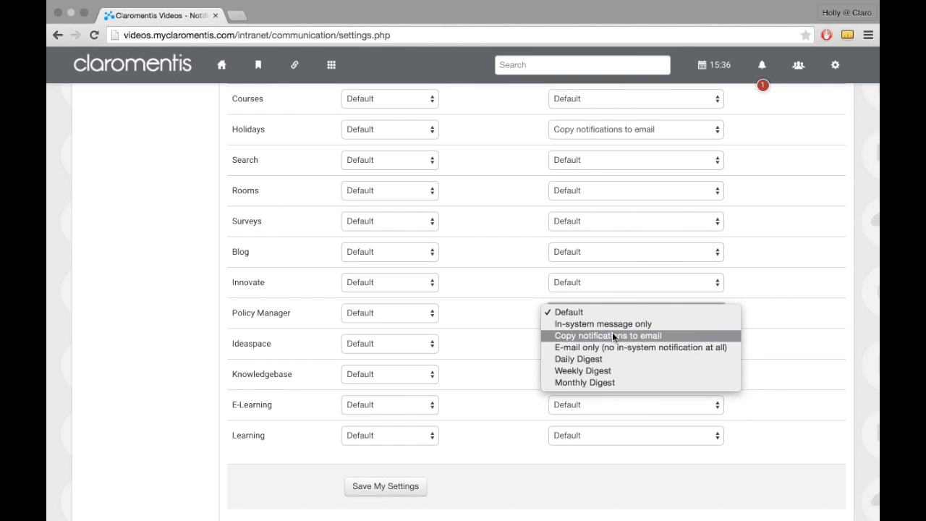
pyautogui.click(609, 339)
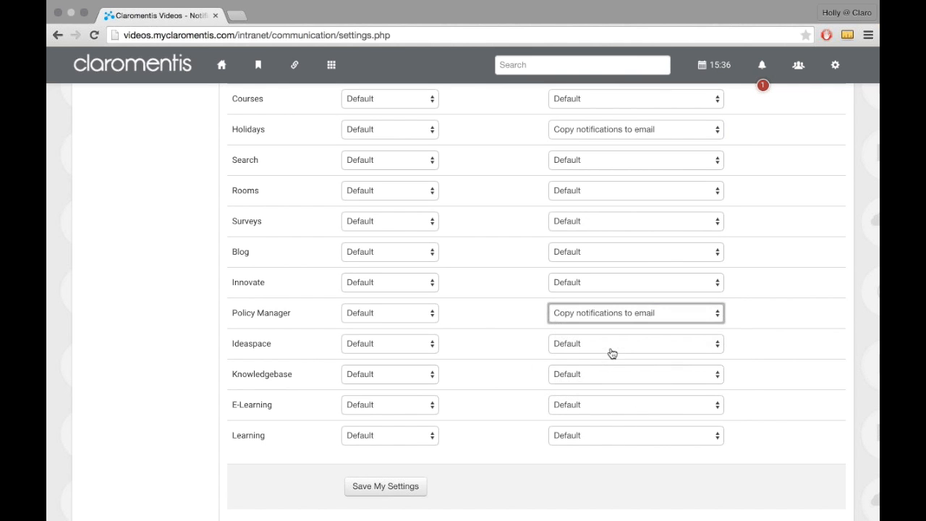
pyautogui.scroll(-1, 612, 353)
pyautogui.scroll(10, 611, 353)
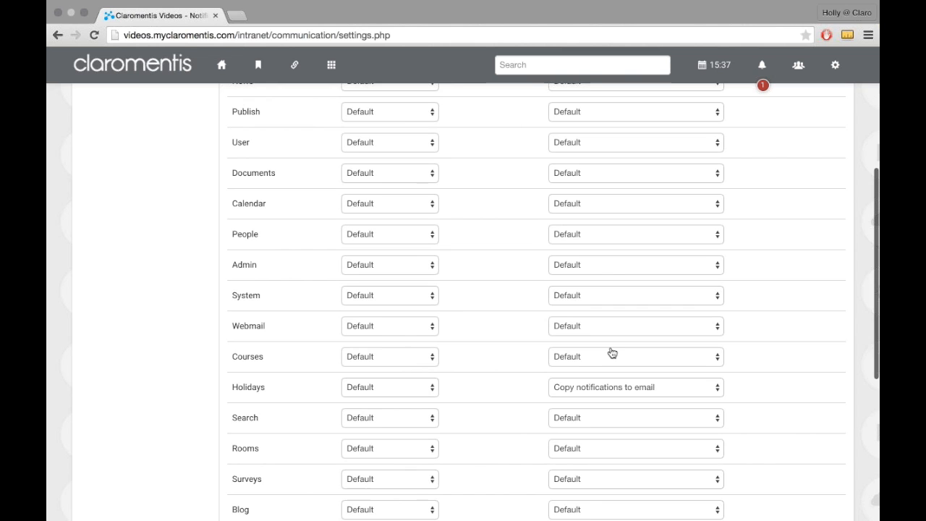
pyautogui.scroll(6, 612, 353)
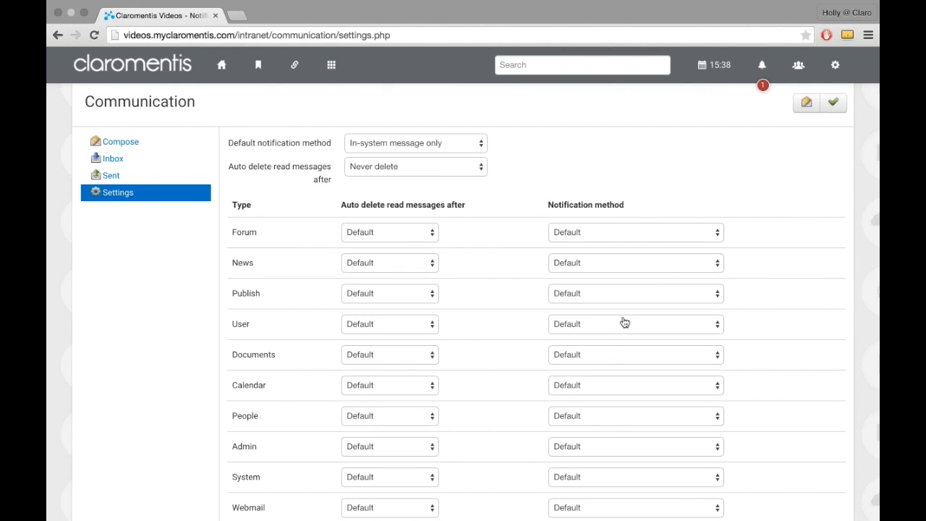
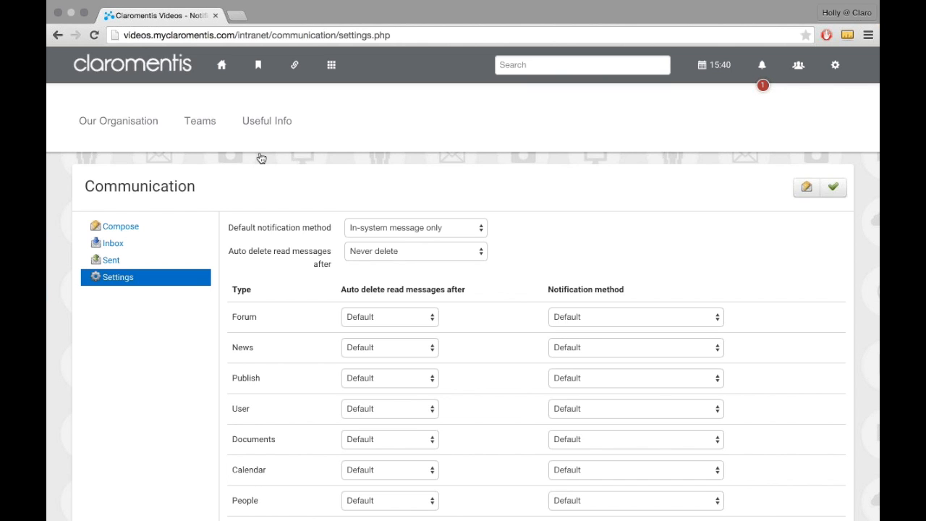
# Step: Return to the intranet home page and open the People application
pyautogui.click(229, 78)
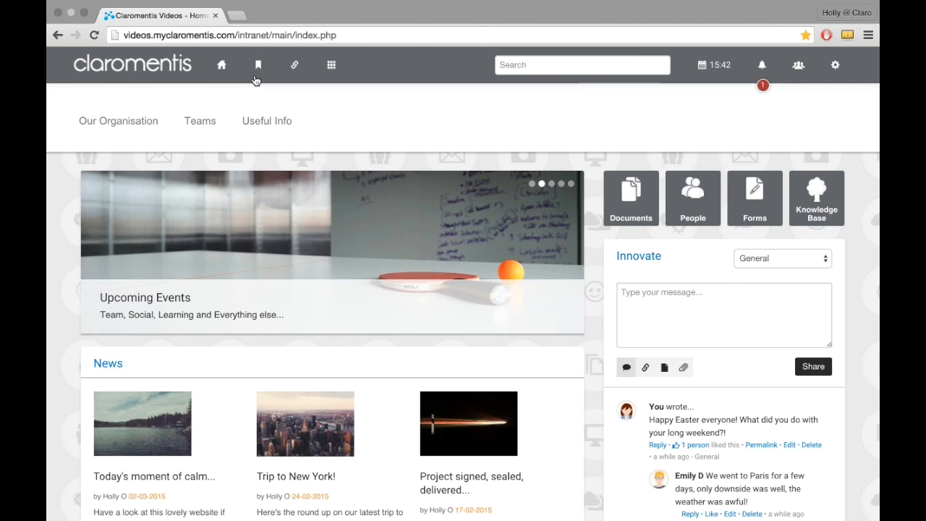
pyautogui.click(322, 67)
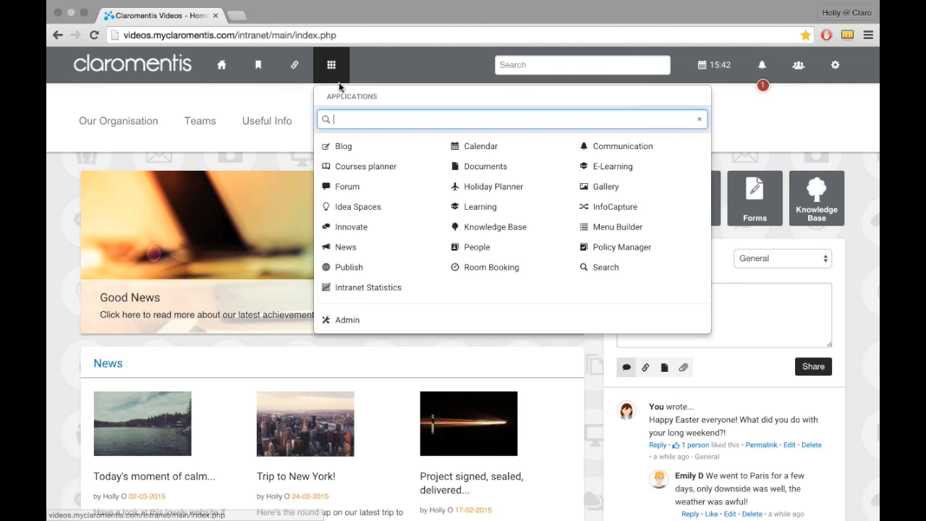
pyautogui.click(493, 246)
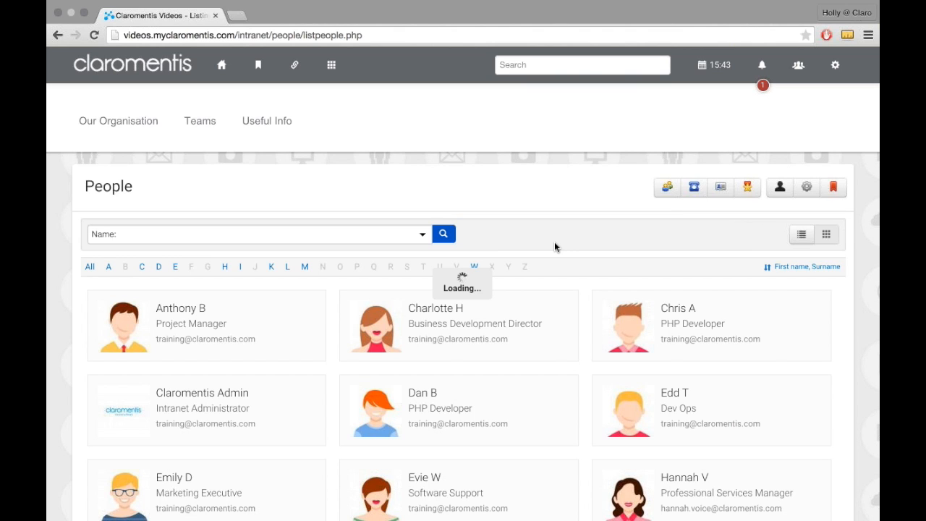
# Step: Search the whole intranet for a colleague's first name
pyautogui.click(544, 64)
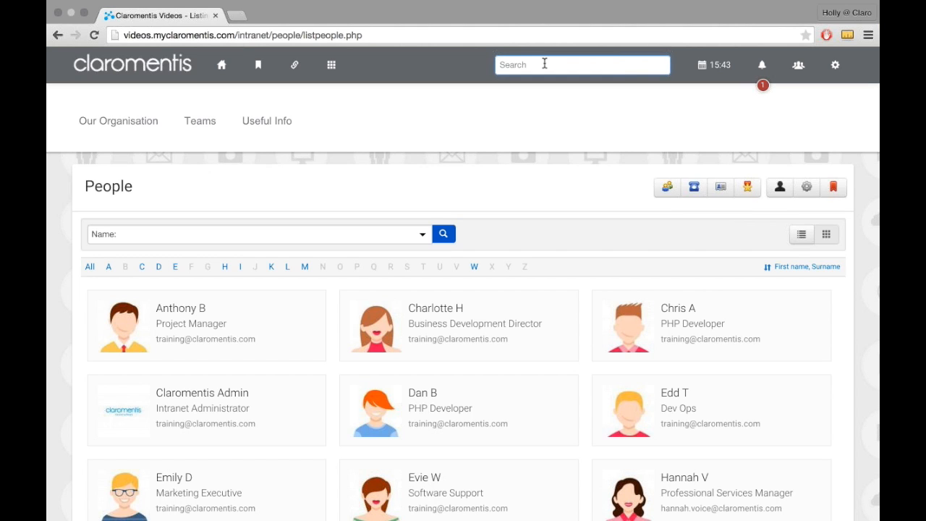
pyautogui.write('Holly')
pyautogui.press('Return')
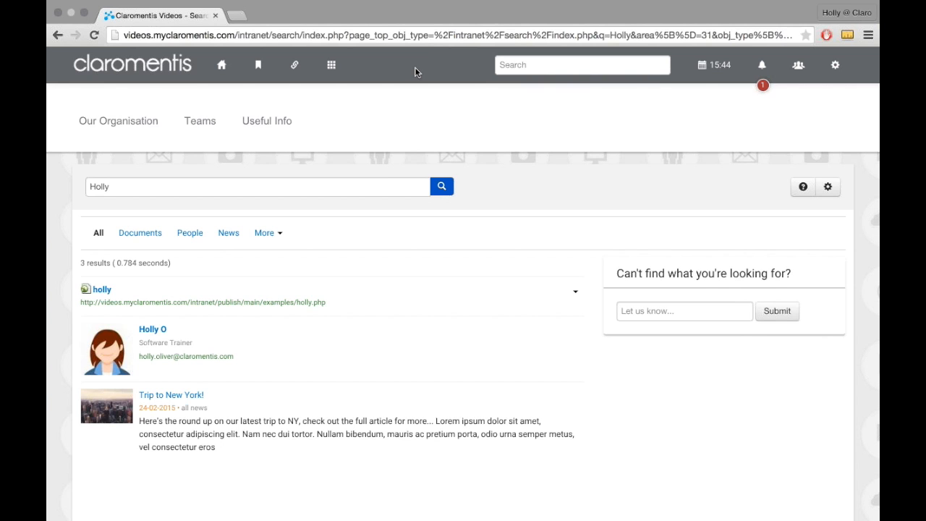
# Step: Return to the People application and look through the Phone List's filters, fields and entries
pyautogui.click(331, 64)
pyautogui.click(474, 248)
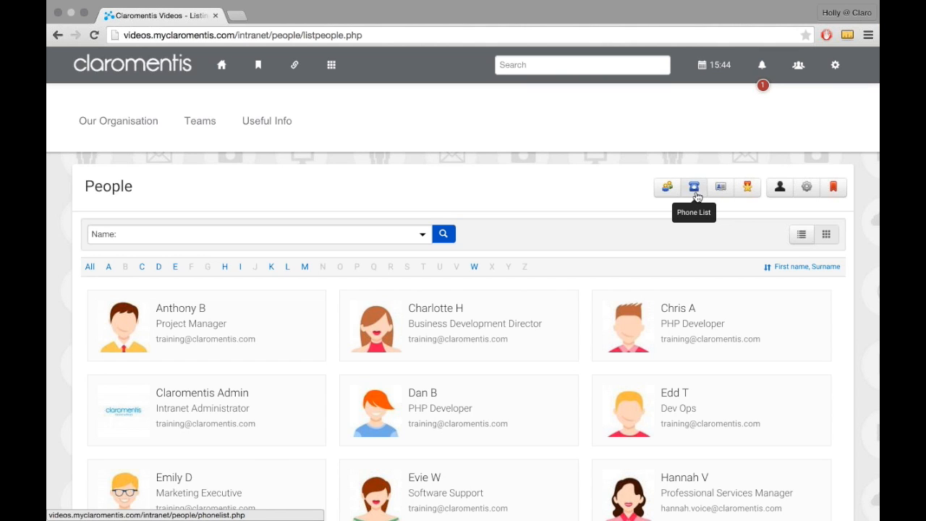
pyautogui.click(746, 190)
pyautogui.click(696, 197)
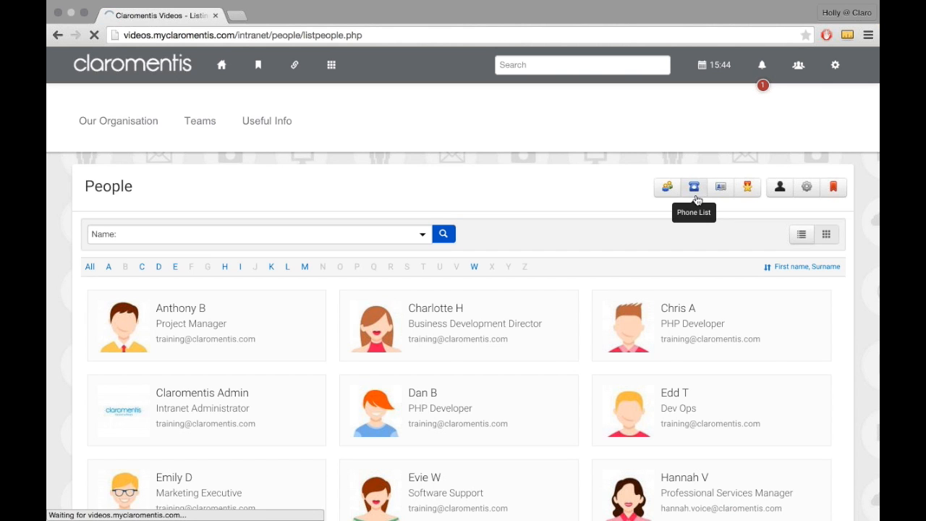
pyautogui.scroll(-3, 697, 201)
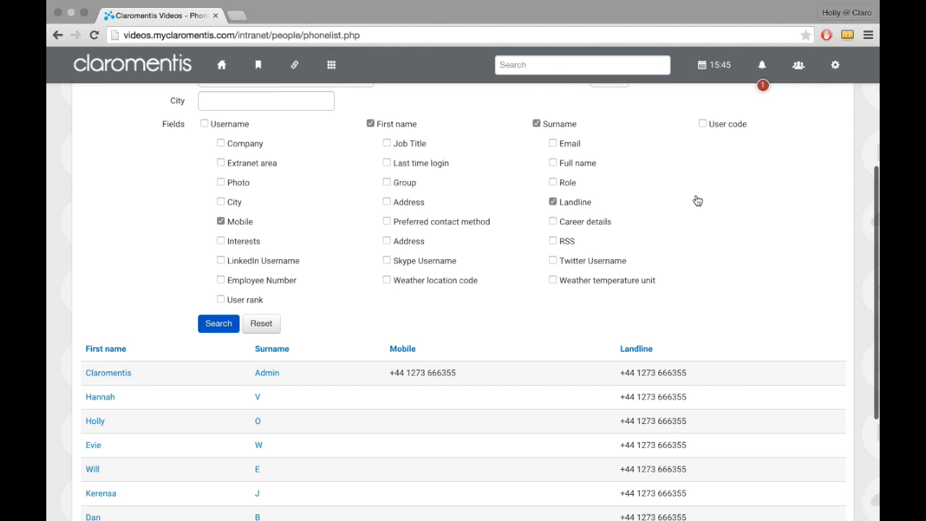
pyautogui.scroll(-4, 698, 200)
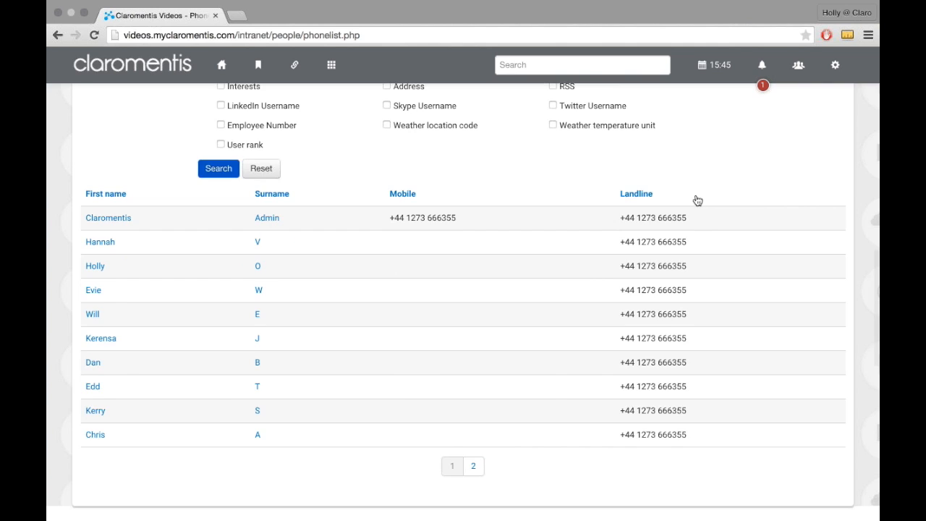
pyautogui.scroll(10, 693, 199)
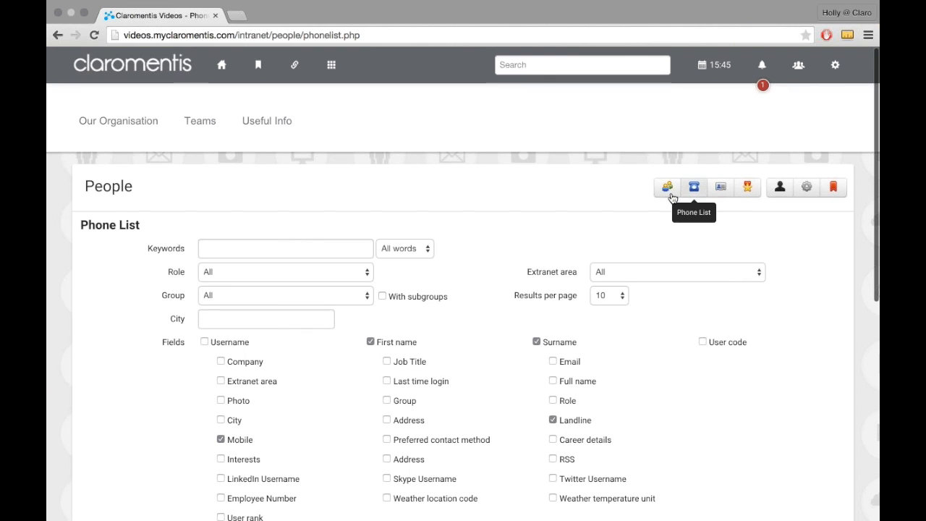
# Step: Go back to the People list and view the profile of the Business Development Director
pyautogui.click(669, 190)
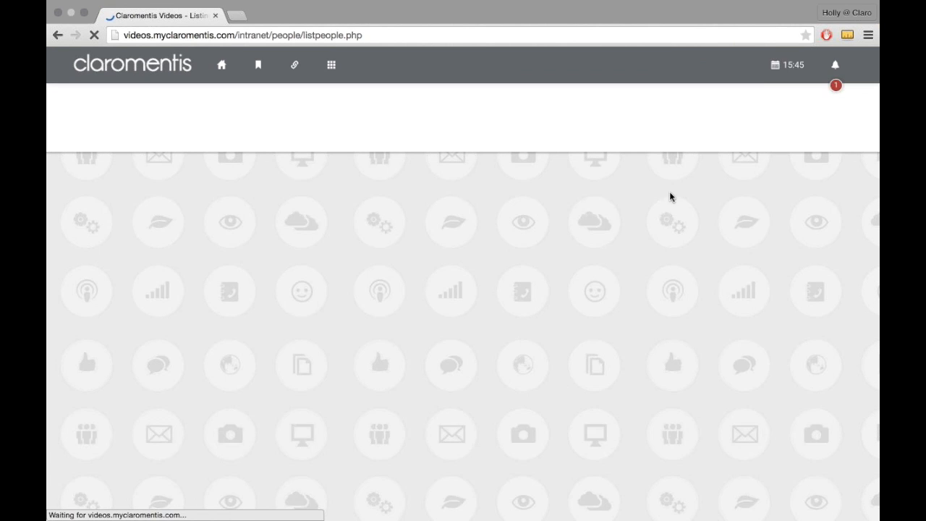
pyautogui.scroll(-2, 436, 210)
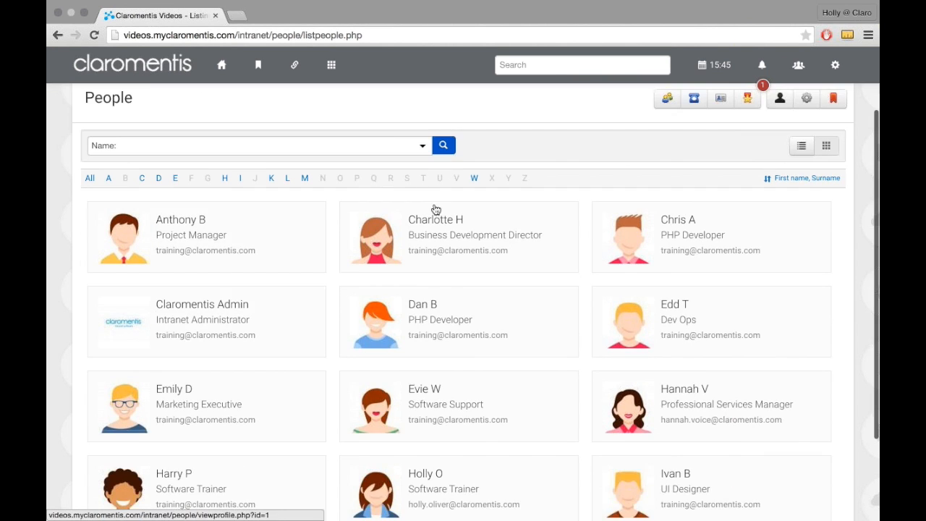
pyautogui.click(450, 226)
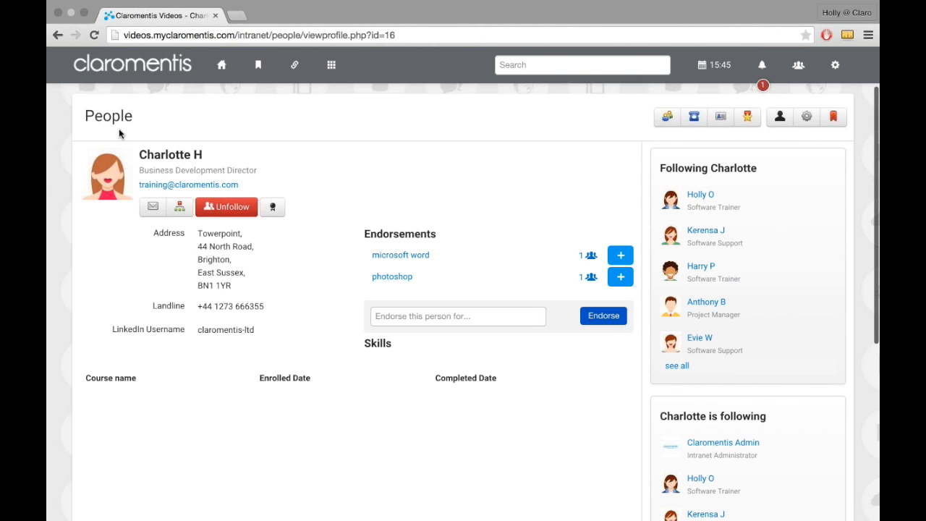
# Step: Search the Phone List using the Business Development Director's first name as the keyword
pyautogui.click(694, 118)
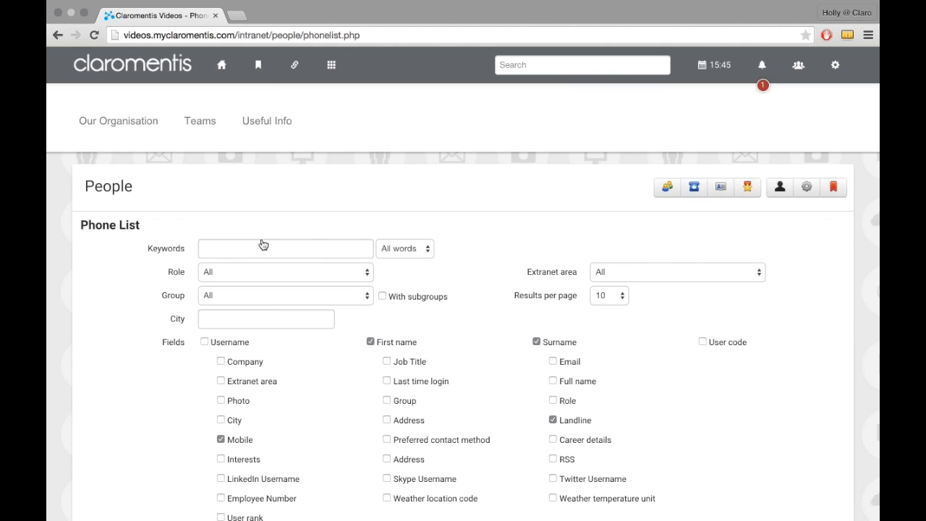
pyautogui.scroll(-2, 263, 245)
pyautogui.click(259, 188)
pyautogui.write('charlotte')
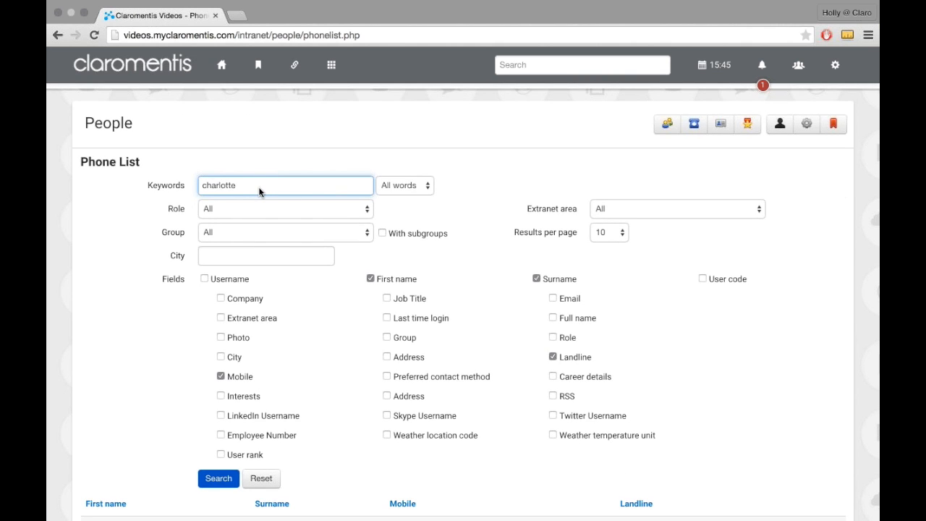
pyautogui.click(234, 485)
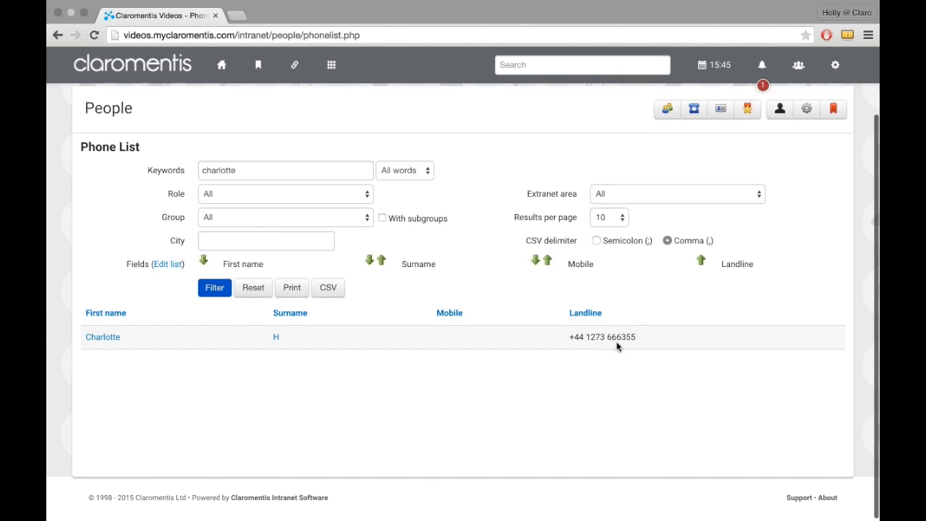
# Step: Open the Contacts section of People, start adding a new contact and look over its form
pyautogui.scroll(2, 593, 350)
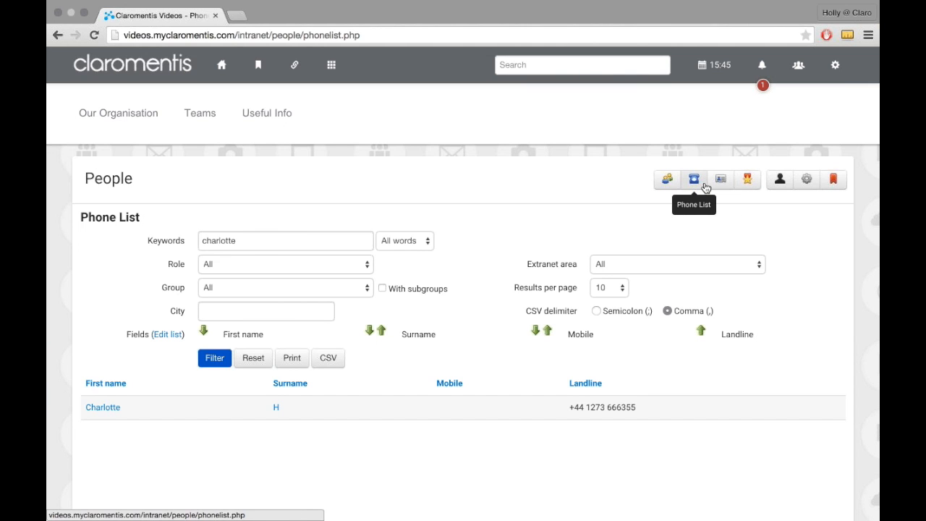
pyautogui.click(717, 183)
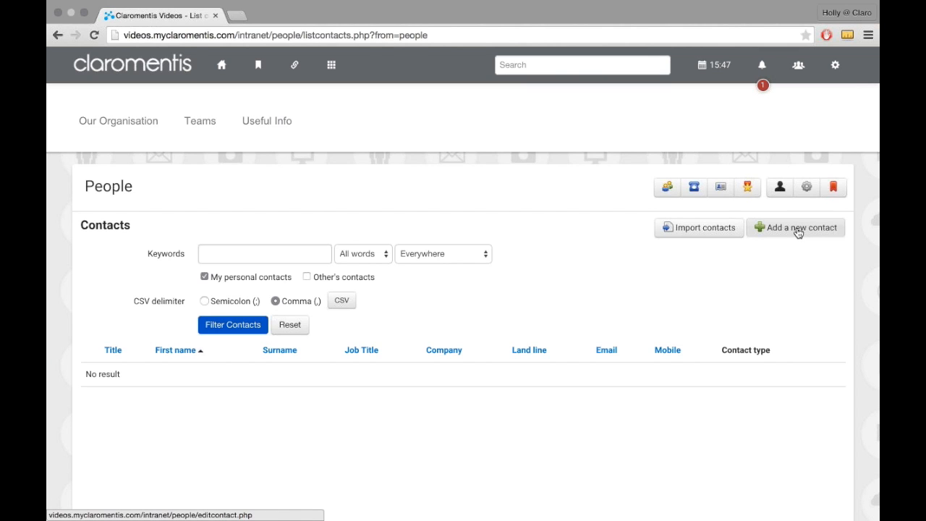
pyautogui.click(791, 231)
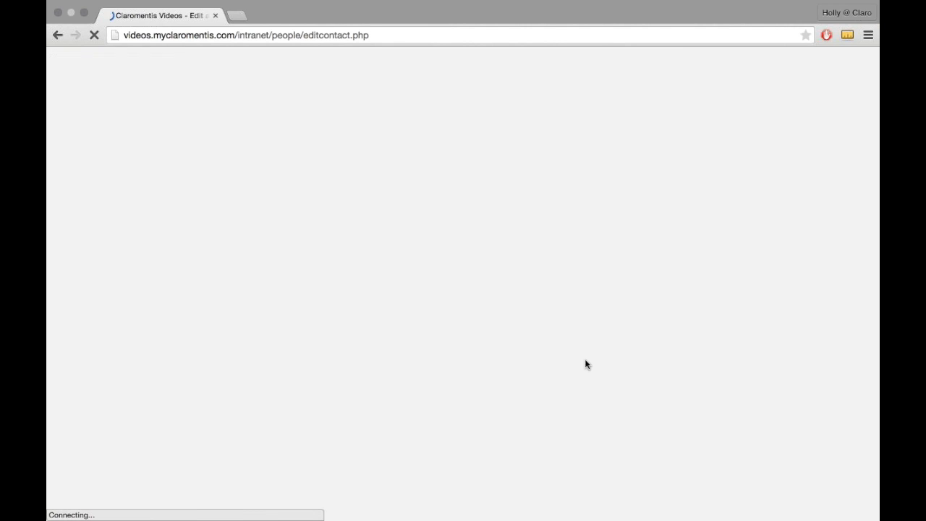
pyautogui.scroll(-3, 470, 292)
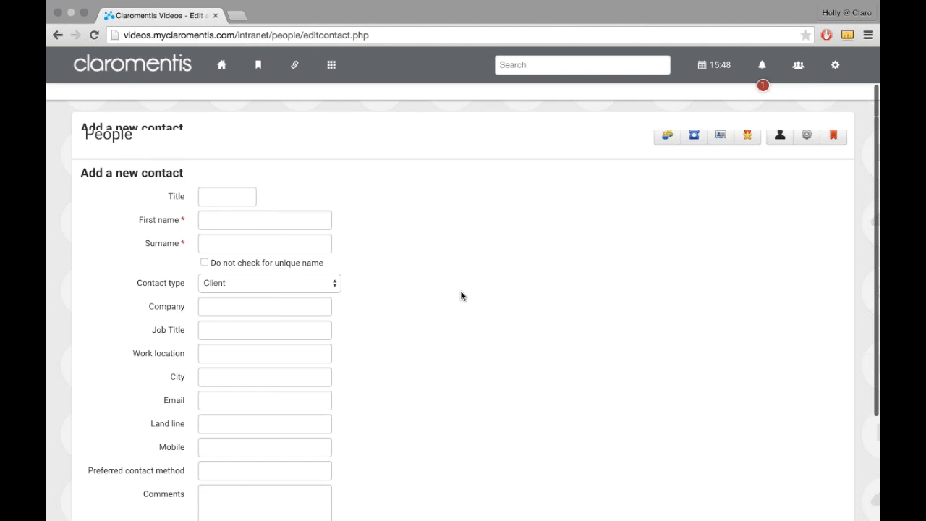
pyautogui.scroll(-3, 460, 294)
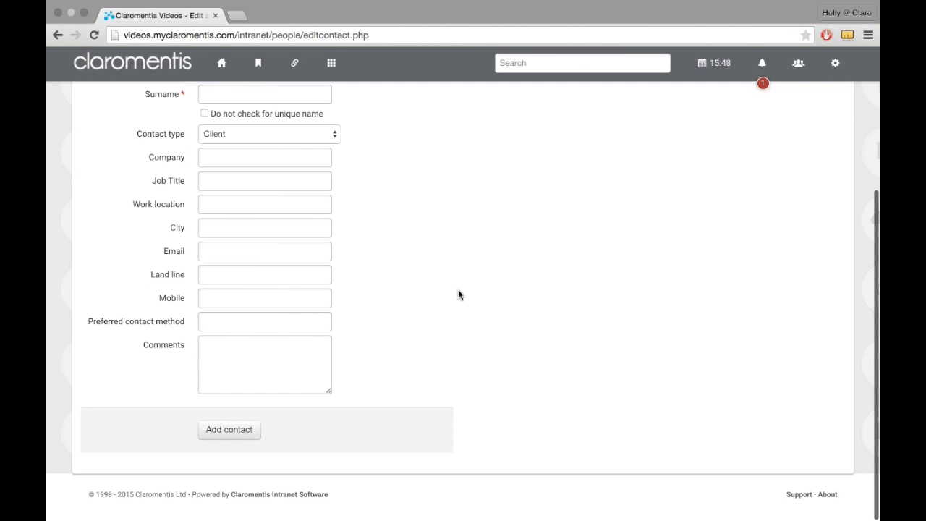
pyautogui.scroll(5, 459, 294)
# Step: Fill in the new contact's first name and surname
pyautogui.click(228, 230)
pyautogui.press('Tab')
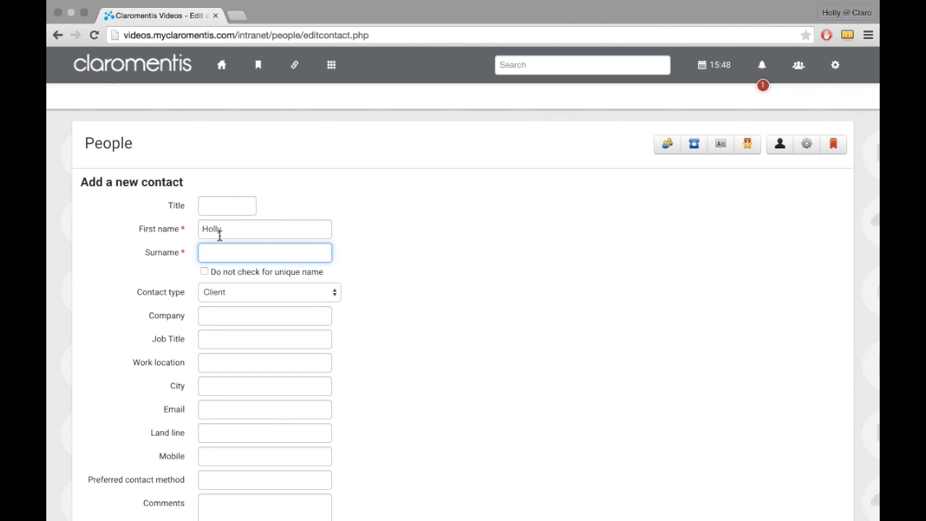
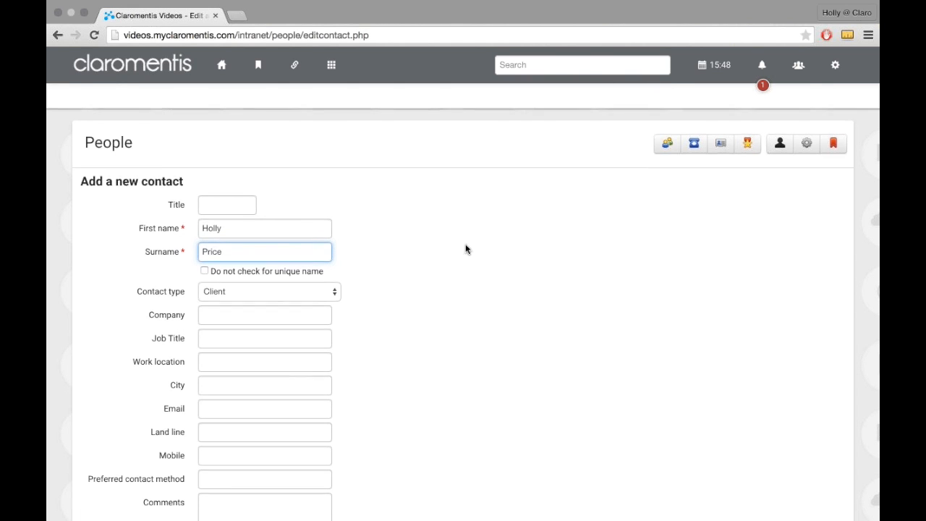
# Step: Review the contact types, keep Client as the type and add the contact
pyautogui.scroll(-2, 379, 237)
pyautogui.scroll(-2, 379, 238)
pyautogui.click(265, 189)
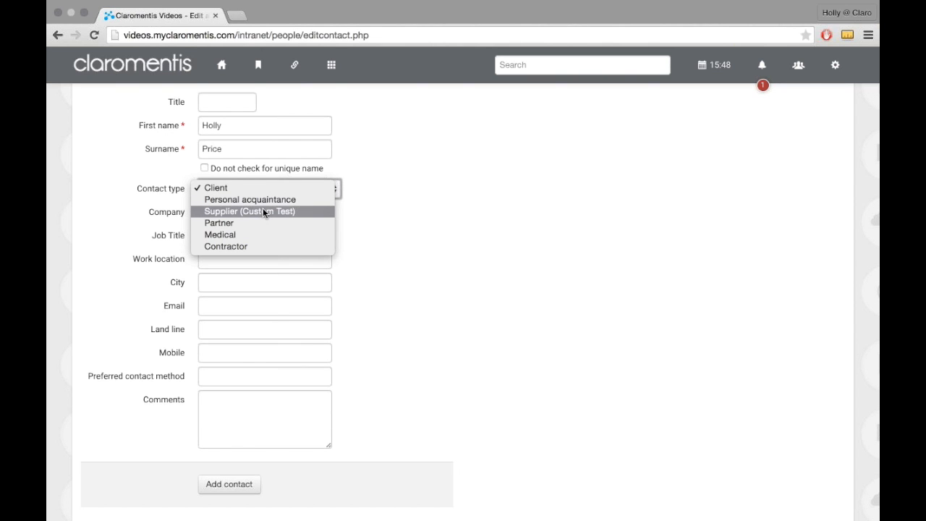
pyautogui.click(293, 188)
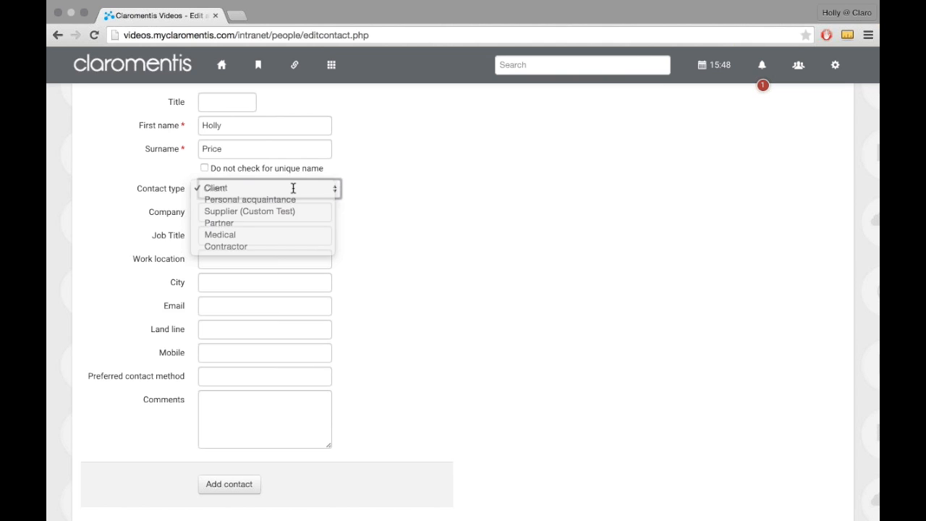
pyautogui.scroll(-2, 293, 188)
pyautogui.click(237, 438)
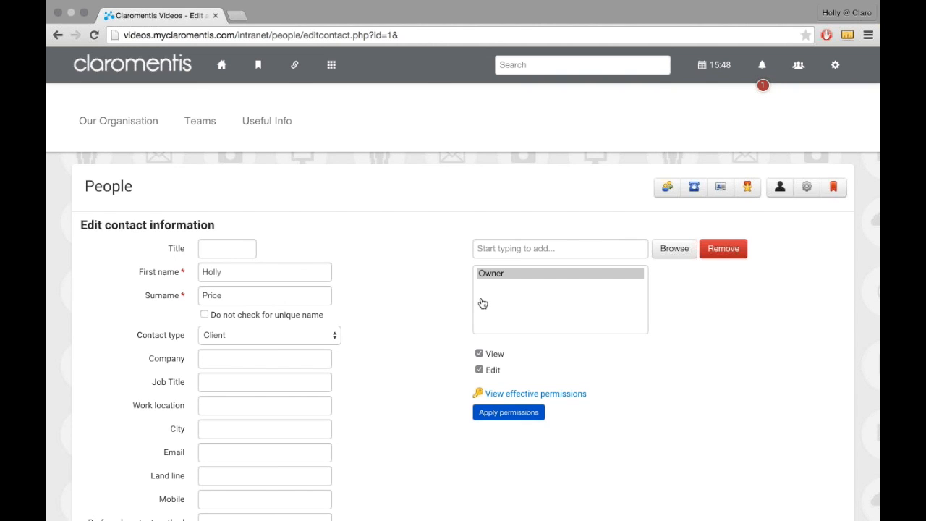
# Step: Add Group[+]: Marketing to the contact's permissions list and apply the permissions
pyautogui.click(547, 246)
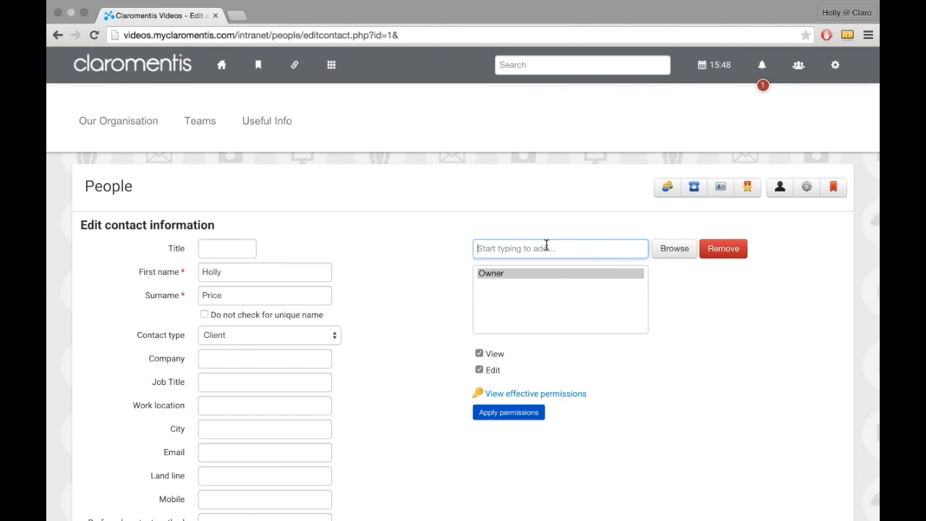
pyautogui.write('Mar')
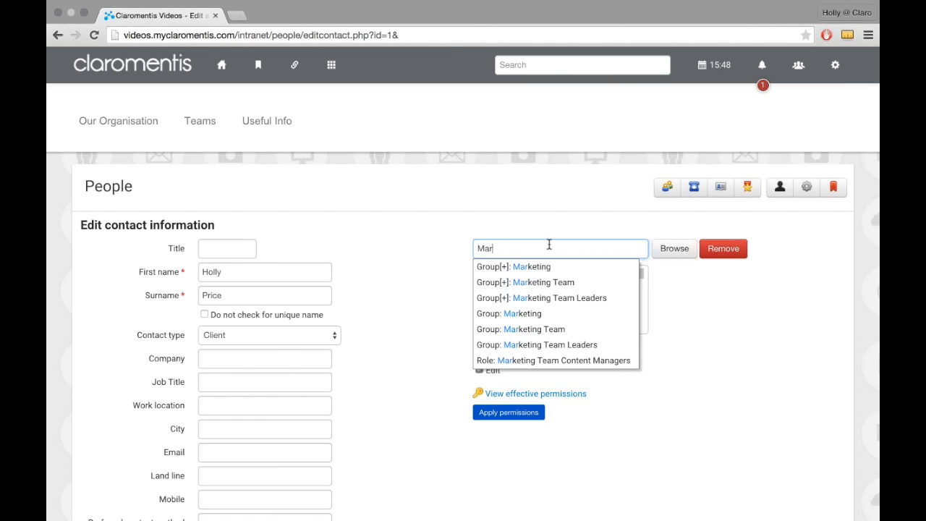
pyautogui.click(541, 267)
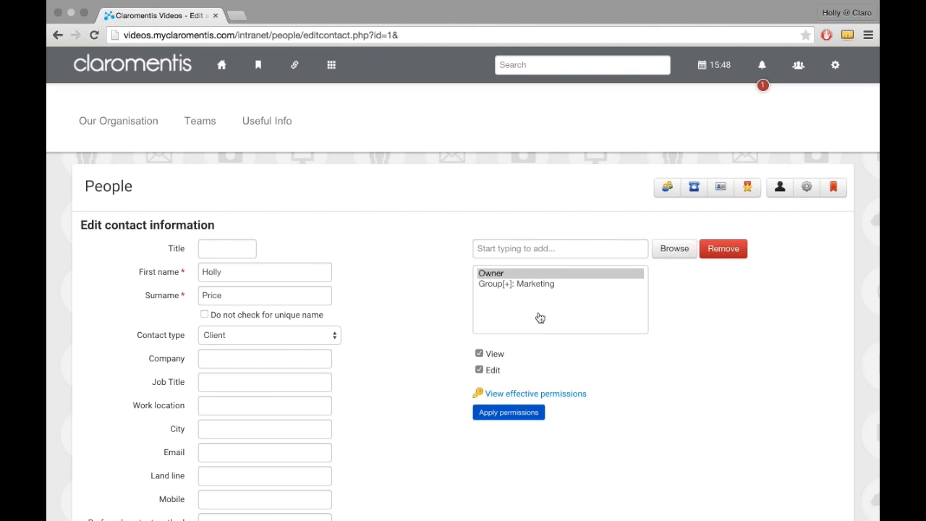
pyautogui.click(526, 407)
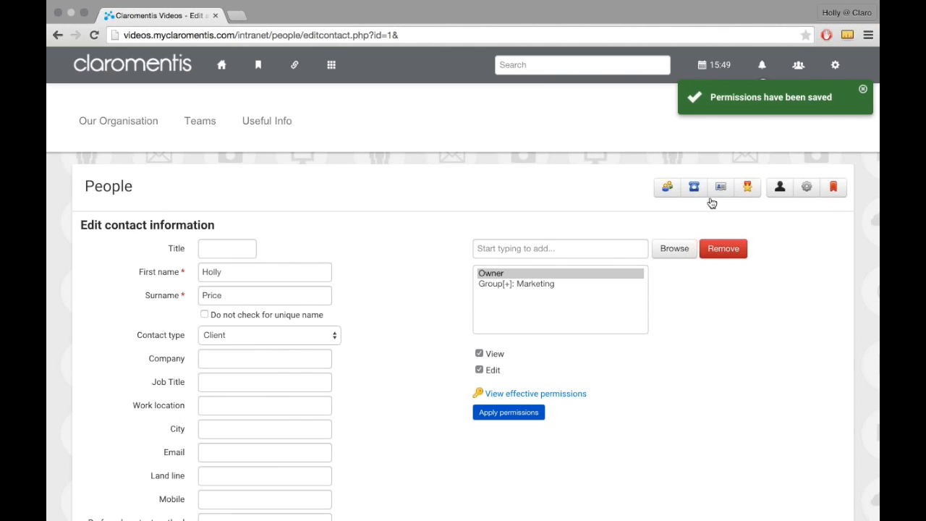
# Step: Return to the Contacts list and filter it to include Other's contacts alongside My personal contacts
pyautogui.click(711, 200)
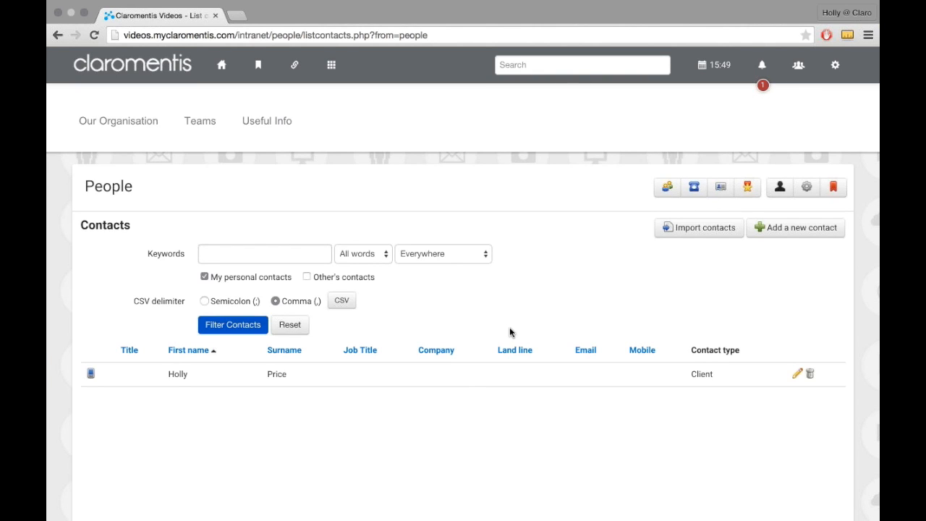
pyautogui.click(307, 280)
pyautogui.click(247, 332)
# Step: View the Endorsement Skill Search page in People and open the logged-in colleague's link in a new browser tab
pyautogui.click(750, 187)
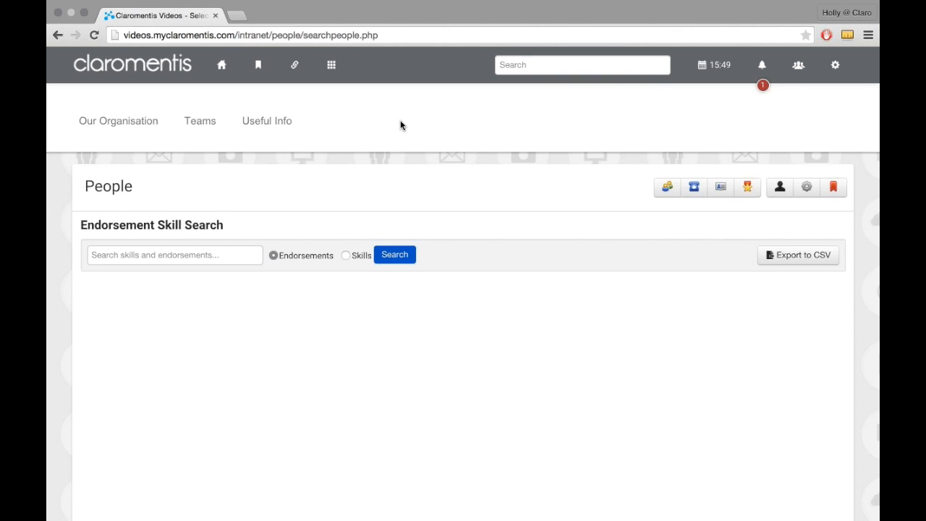
pyautogui.click(797, 70)
pyautogui.rightClick(767, 97)
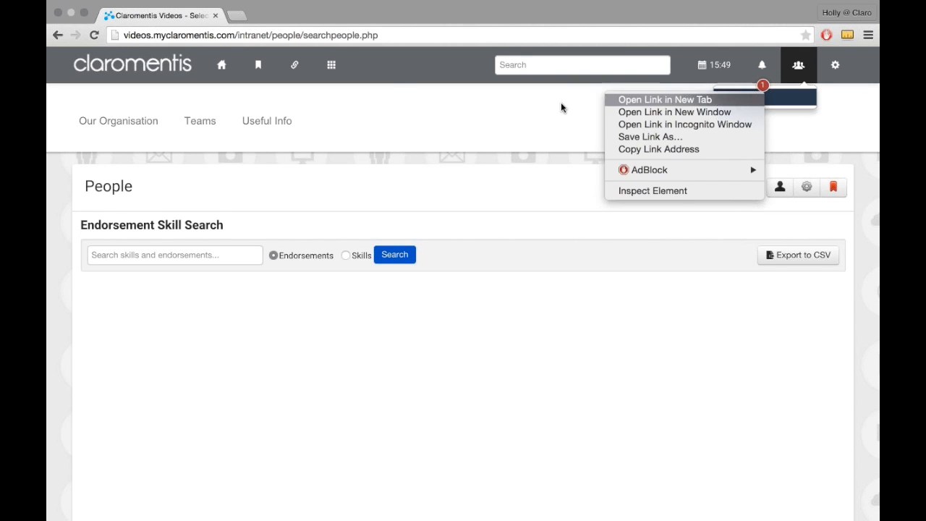
pyautogui.press('Return')
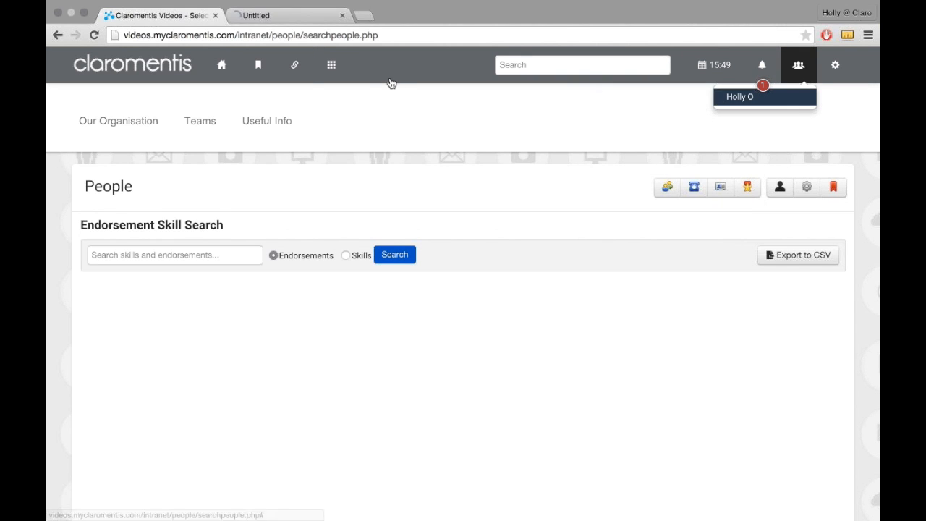
# Step: Review the endorsements on the profile of the follower who is Business Development Director, and open the profile of the follower in Software Support
pyautogui.click(263, 14)
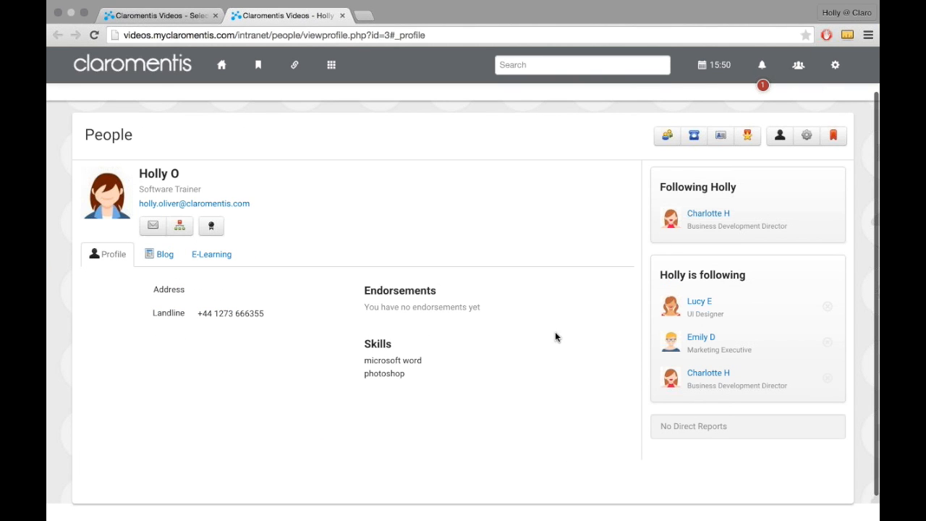
pyautogui.click(694, 216)
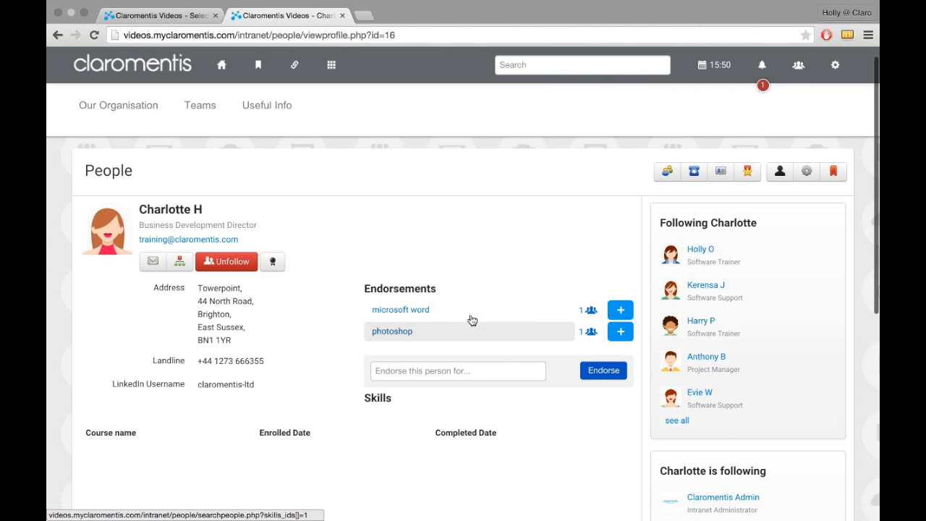
pyautogui.moveTo(615, 313)
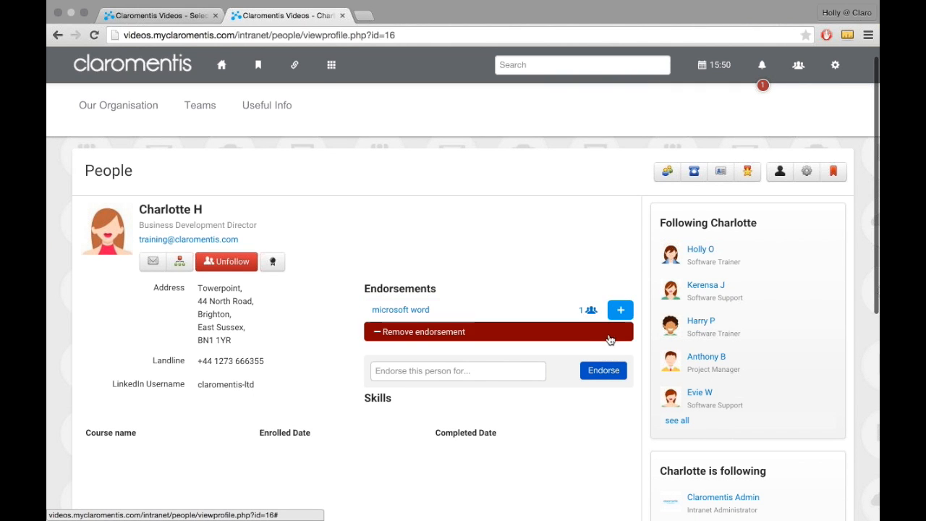
pyautogui.click(707, 290)
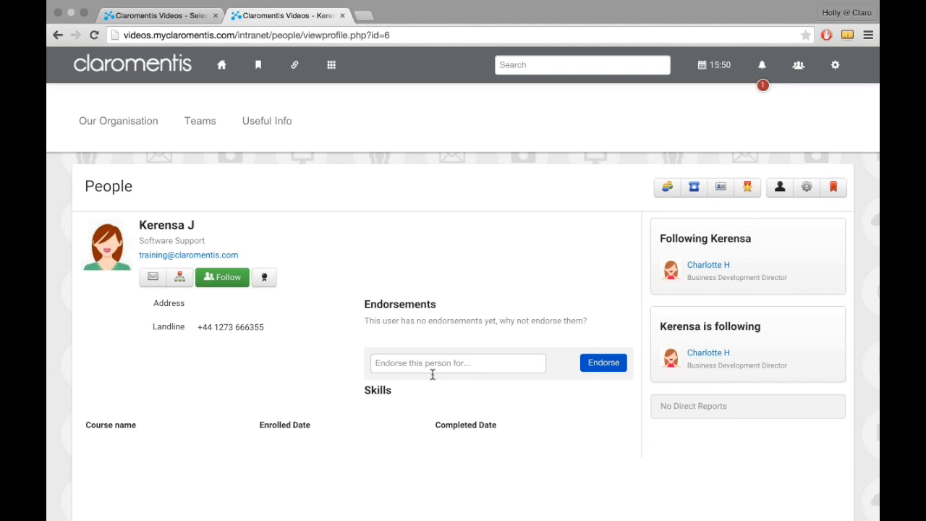
pyautogui.click(431, 369)
pyautogui.write('mic')
pyautogui.press('Return')
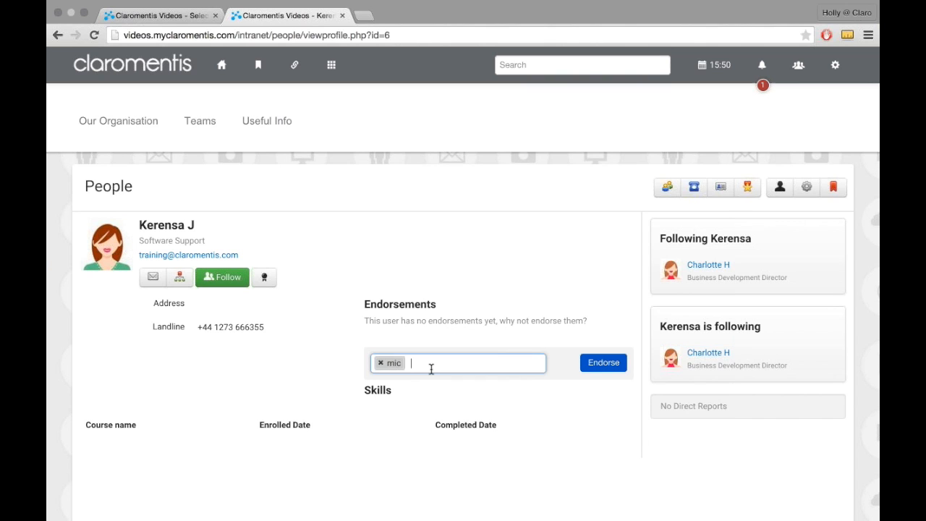
pyautogui.press('BackSpace')
pyautogui.press('BackSpace')
# Step: Endorse the Software Support colleague for microsoft word and check which other skills are suggested for endorsement
pyautogui.write('mi')
pyautogui.click(415, 400)
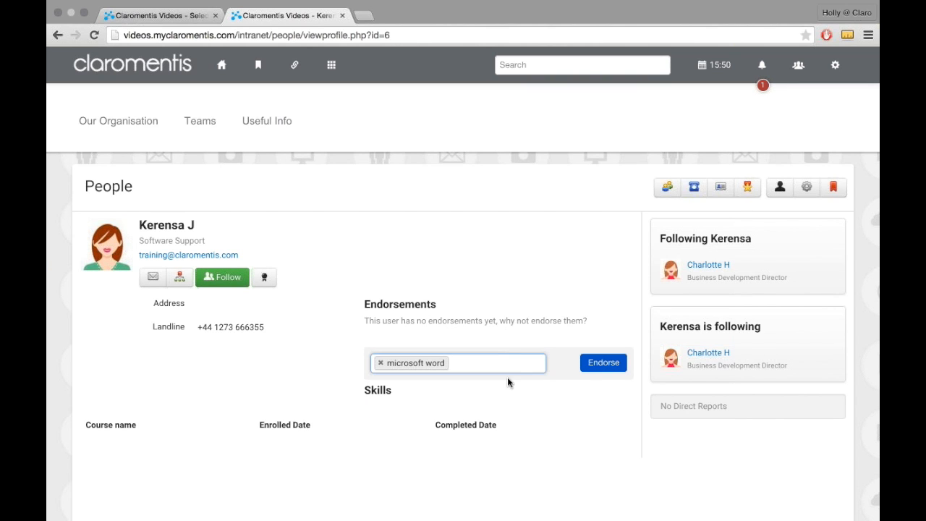
pyautogui.click(593, 369)
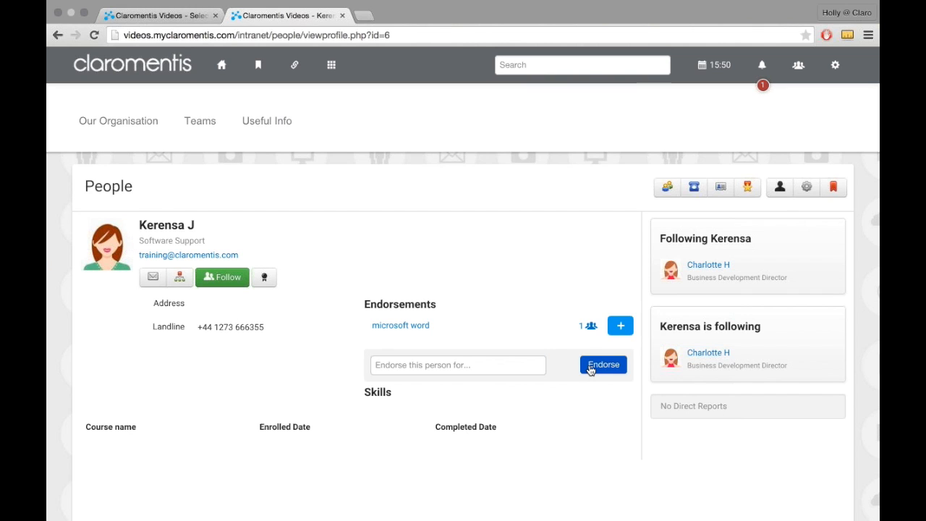
pyautogui.click(590, 367)
pyautogui.click(419, 364)
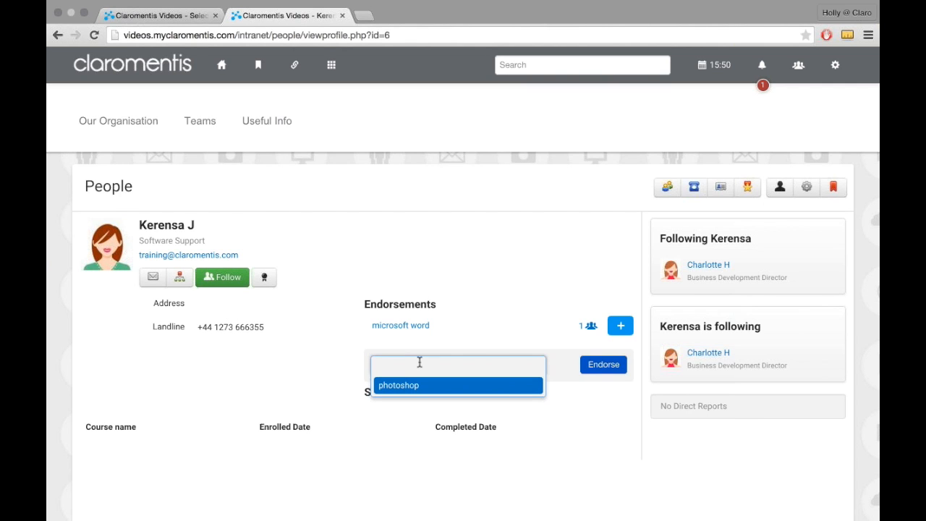
# Step: View the Staff list, My profile, My settings and Personal links pages of the People application
pyautogui.click(665, 191)
pyautogui.click(665, 191)
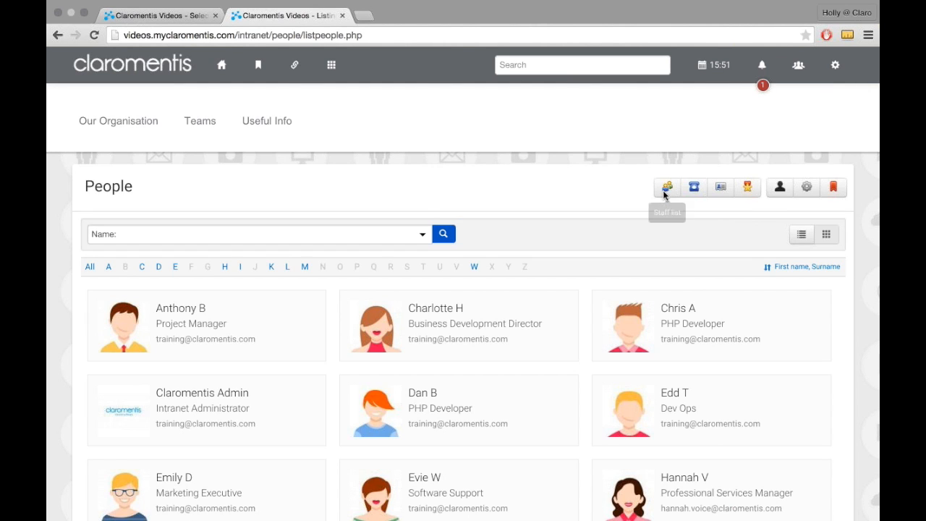
pyautogui.click(804, 204)
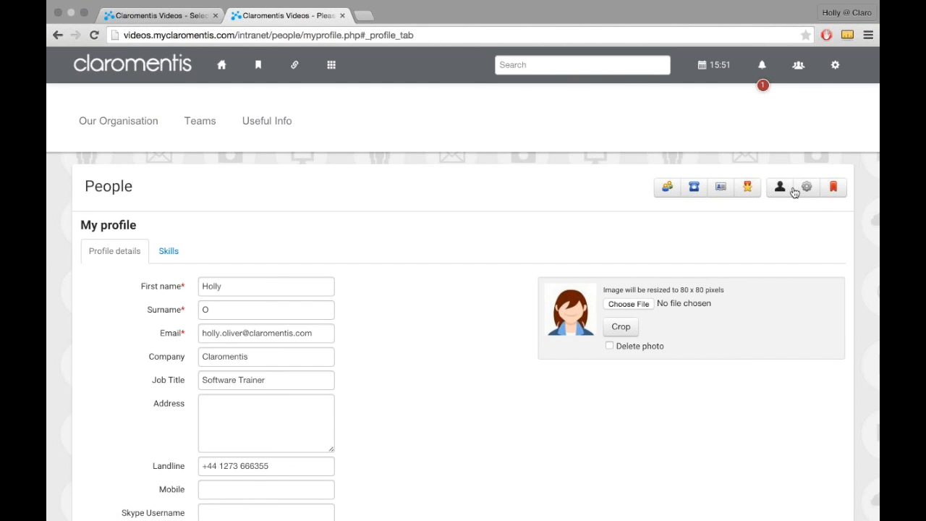
pyautogui.click(799, 190)
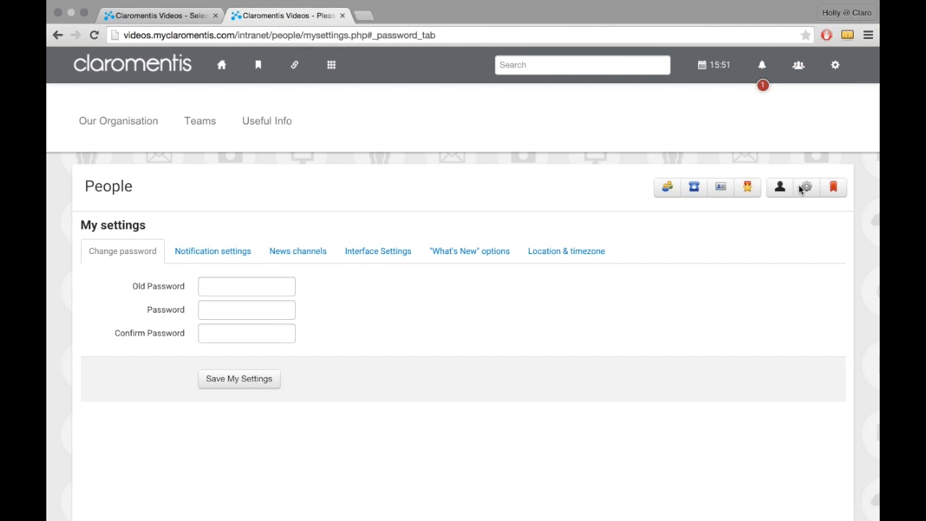
pyautogui.click(832, 190)
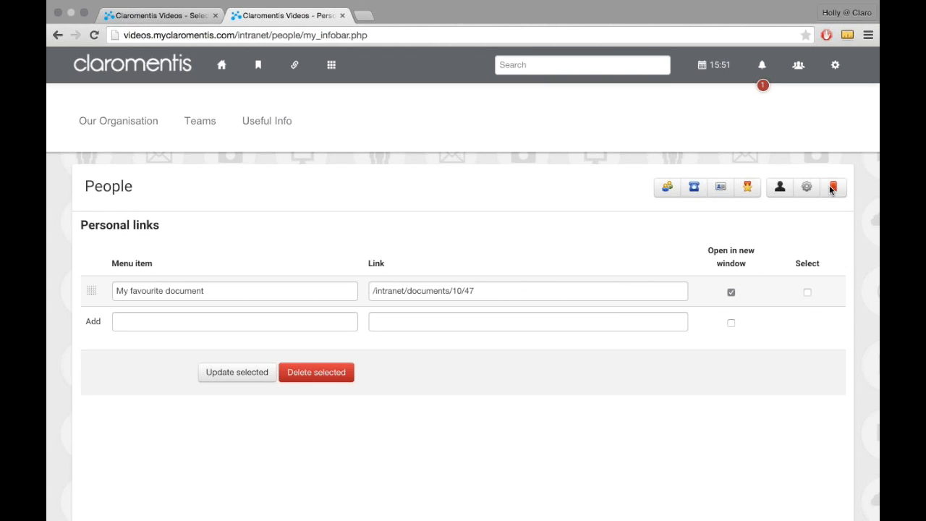
# Step: Return to the Staff list, go to the intranet home page and close the other browser tab
pyautogui.click(666, 202)
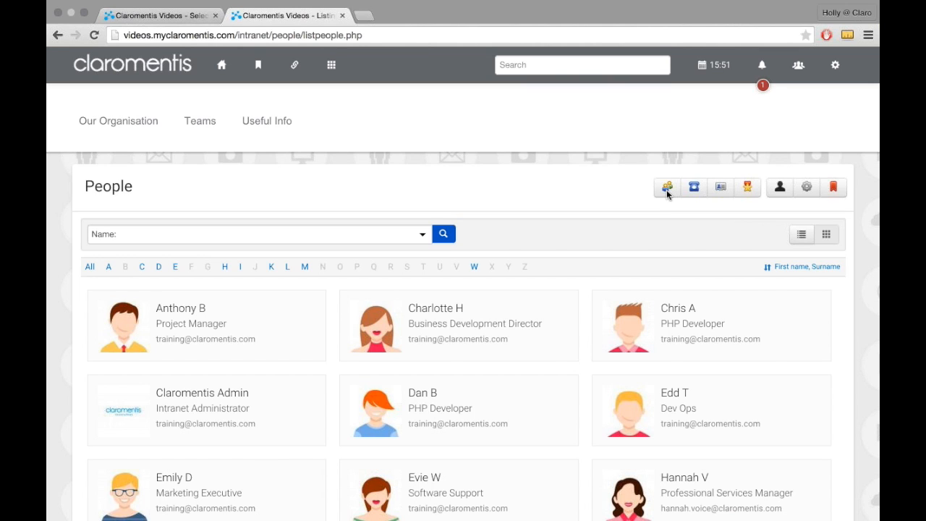
pyautogui.click(784, 199)
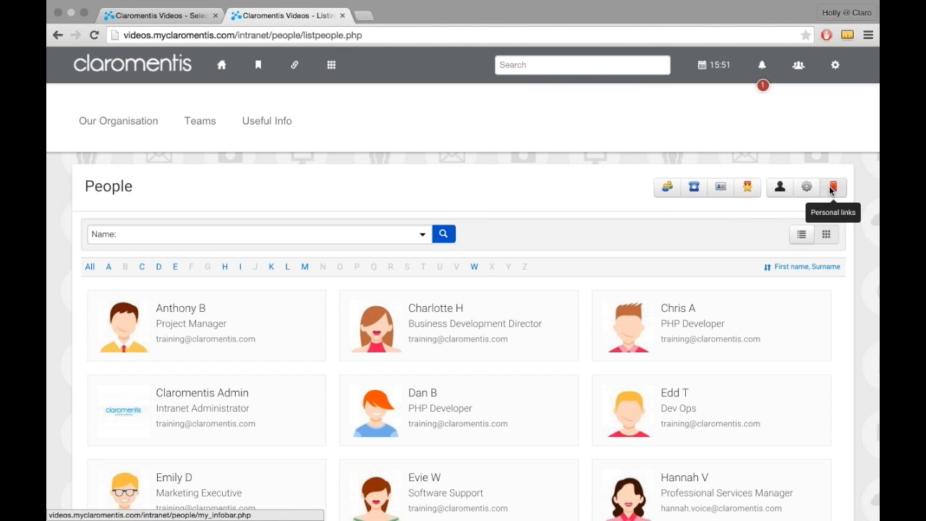
pyautogui.click(258, 65)
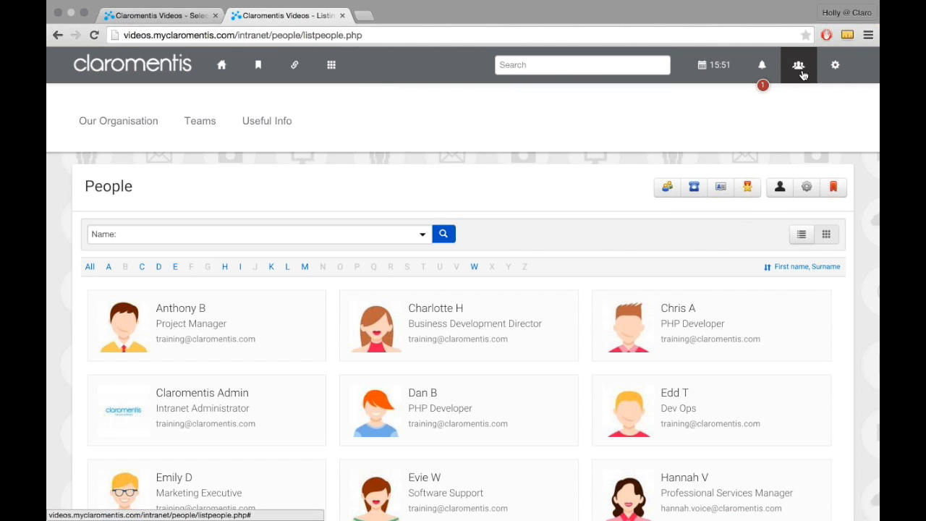
pyautogui.moveTo(822, 72)
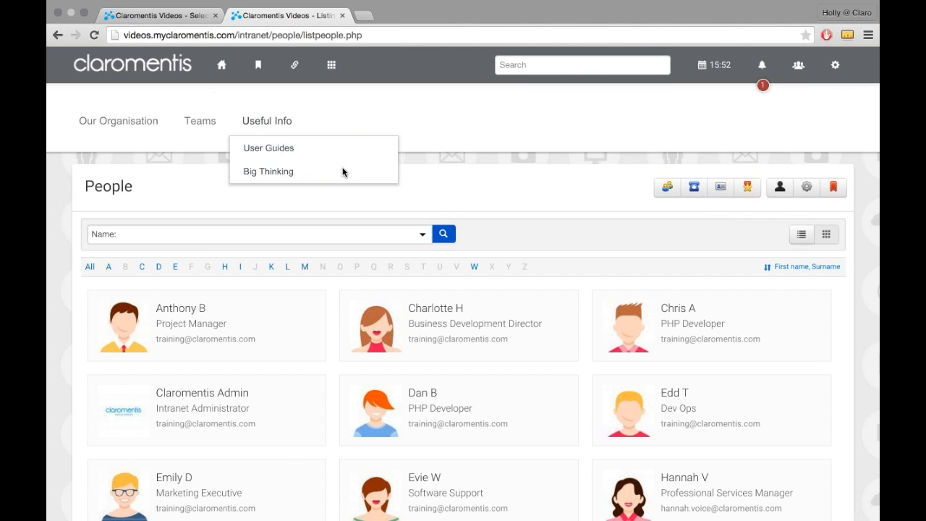
pyautogui.click(222, 80)
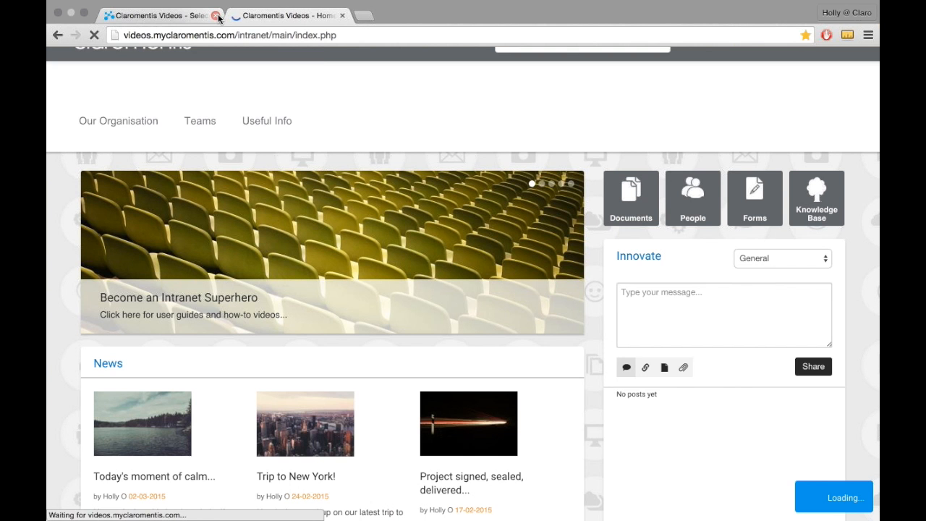
pyautogui.click(215, 16)
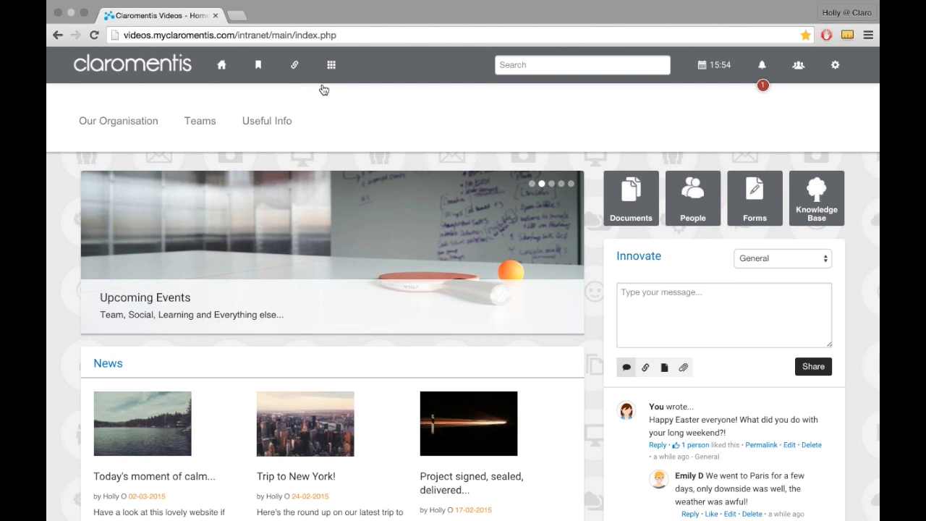
# Step: Open the Admin area from the applications list and go to its Metadata page
pyautogui.click(326, 78)
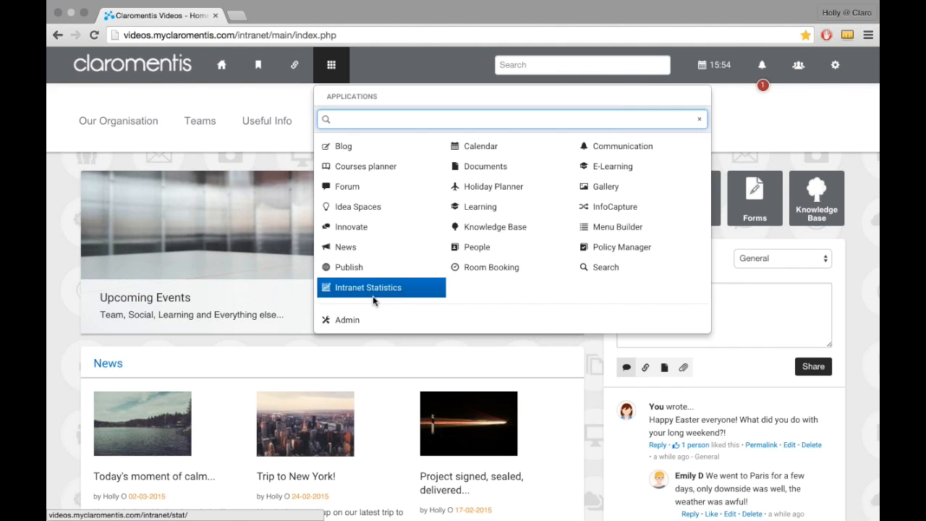
pyautogui.click(374, 320)
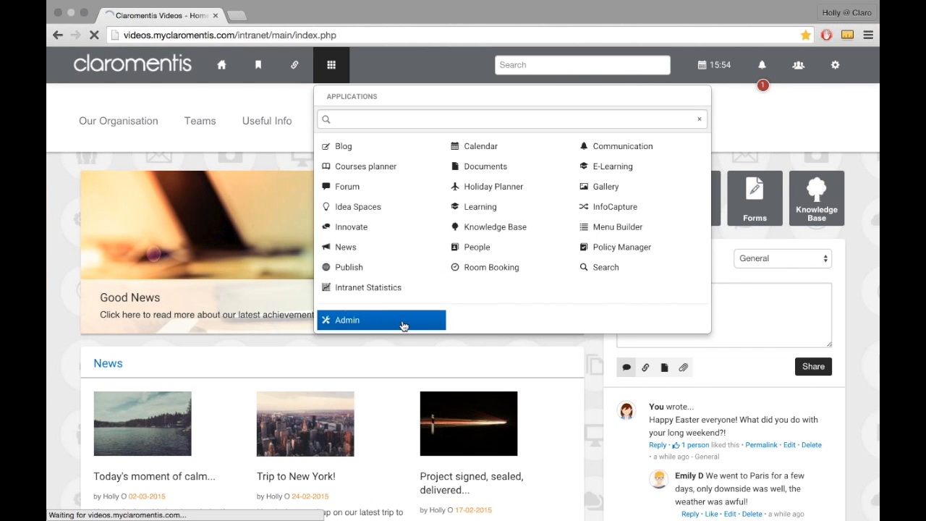
pyautogui.scroll(-1, 433, 314)
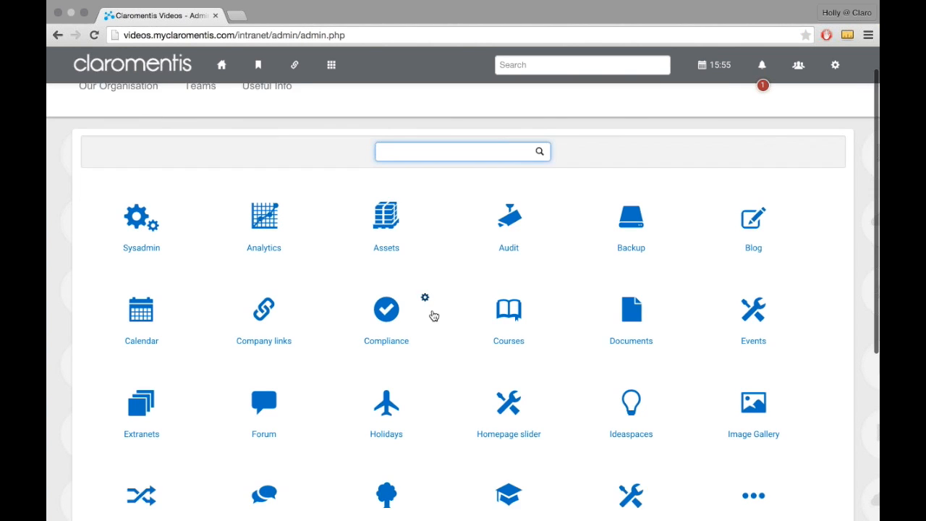
pyautogui.scroll(-3, 433, 315)
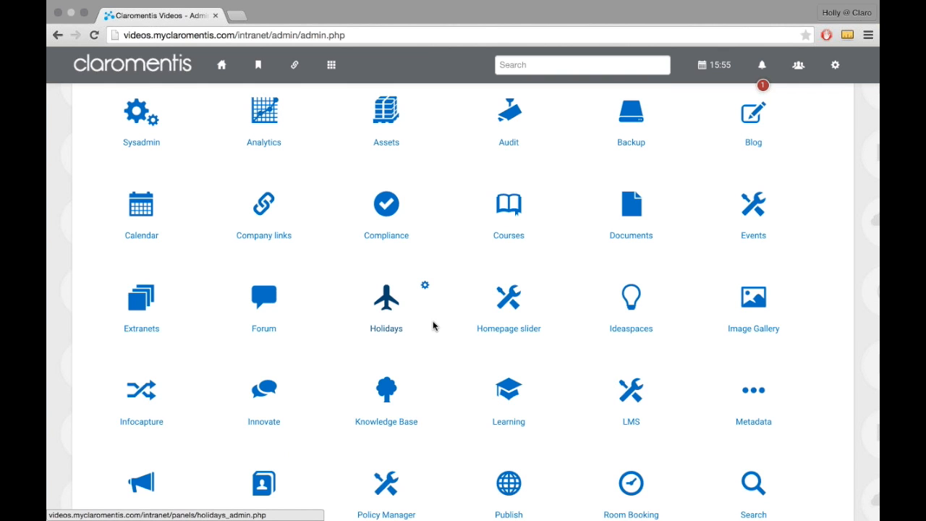
pyautogui.scroll(-3, 434, 326)
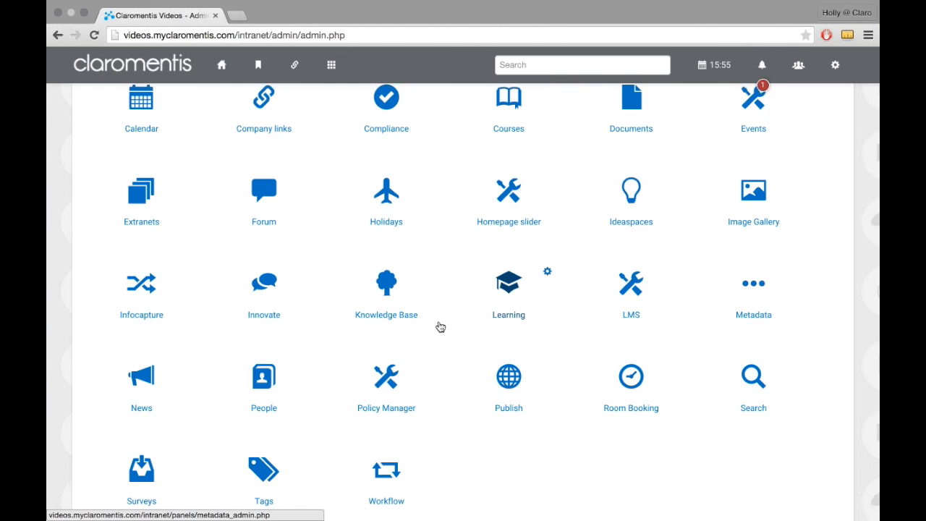
pyautogui.moveTo(746, 306)
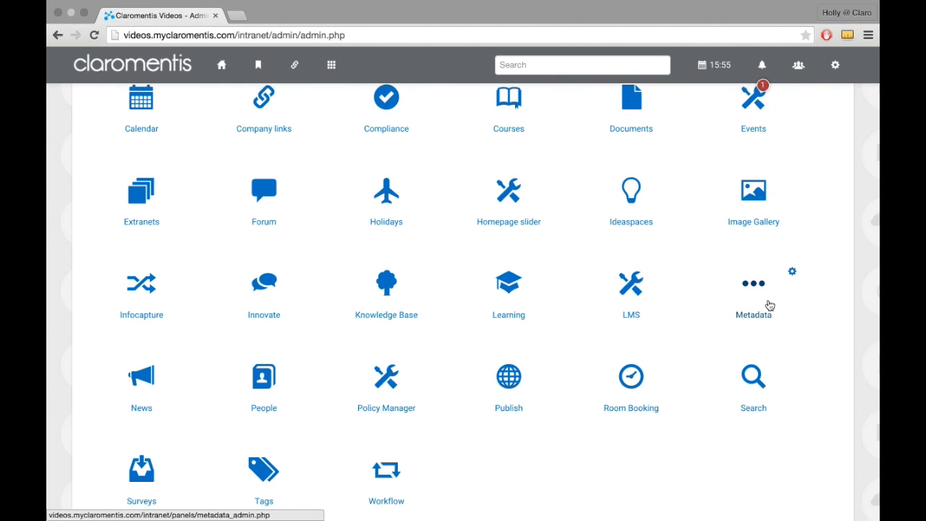
pyautogui.click(770, 305)
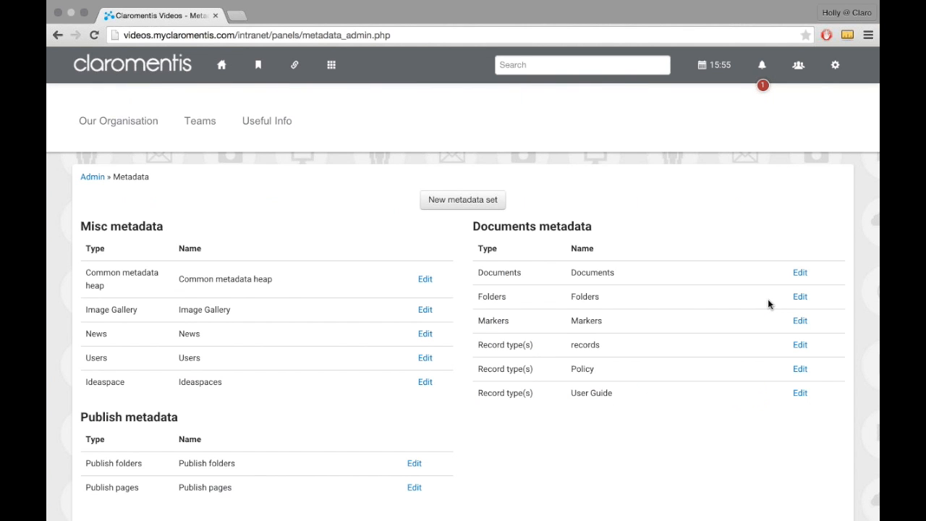
pyautogui.scroll(-2, 767, 304)
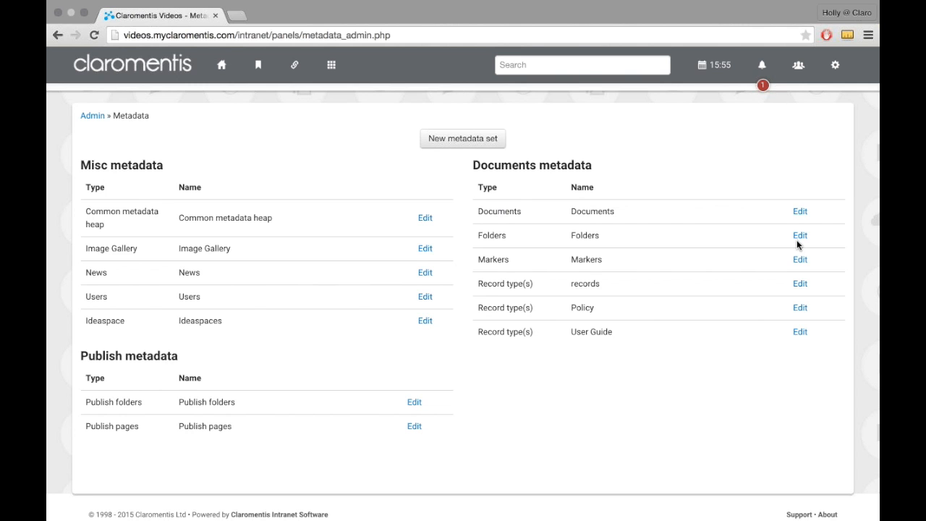
# Step: Review the metadata fields of the Documents set and of the Users set
pyautogui.click(800, 214)
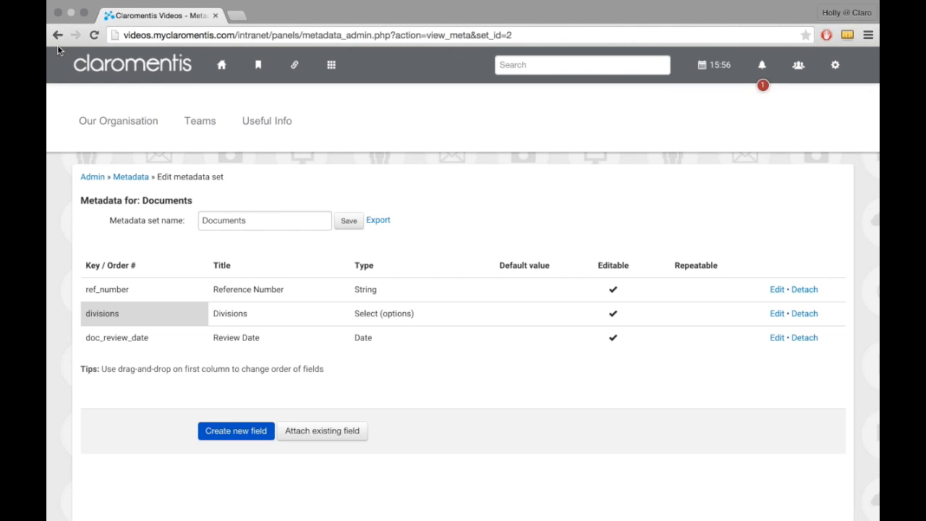
pyautogui.click(57, 38)
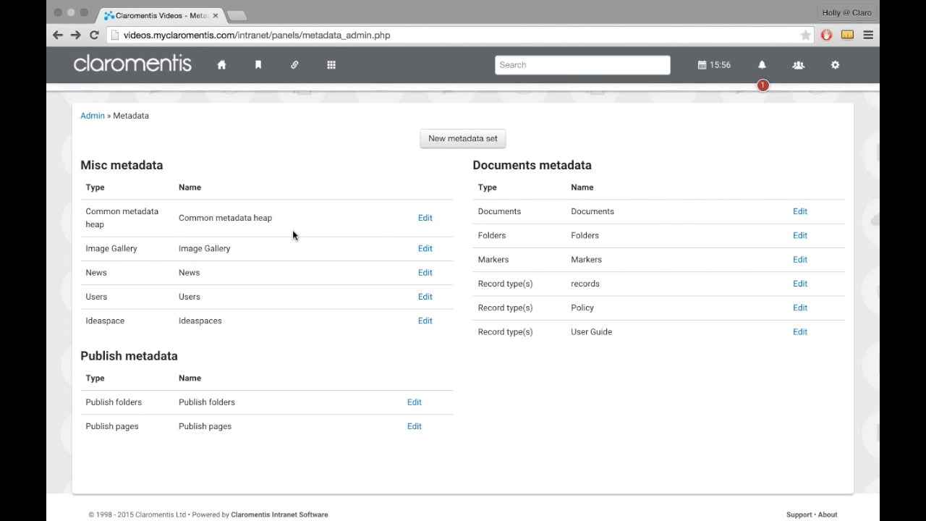
pyautogui.click(427, 298)
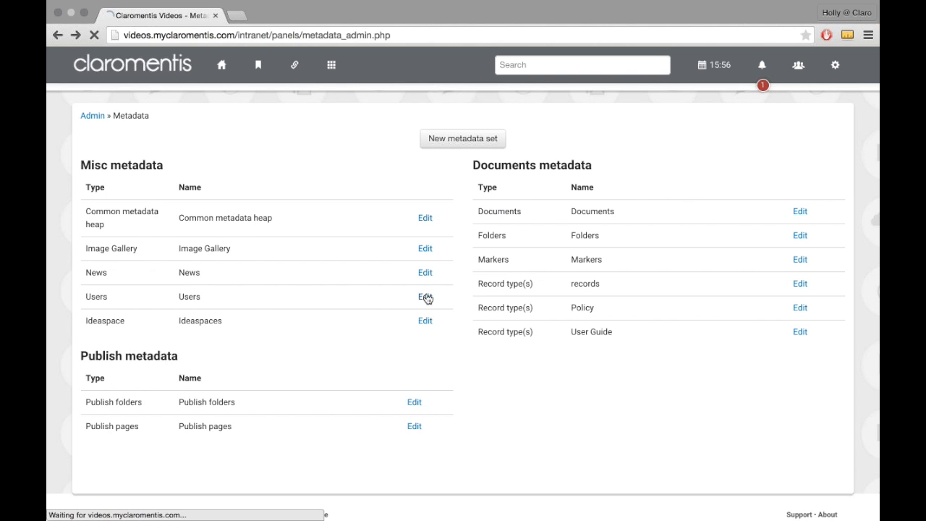
pyautogui.scroll(-5, 427, 298)
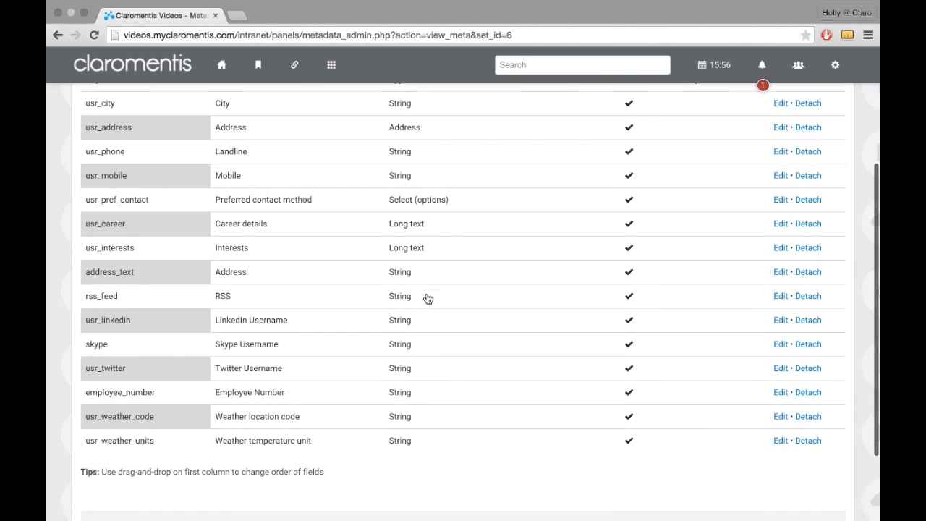
pyautogui.scroll(5, 427, 298)
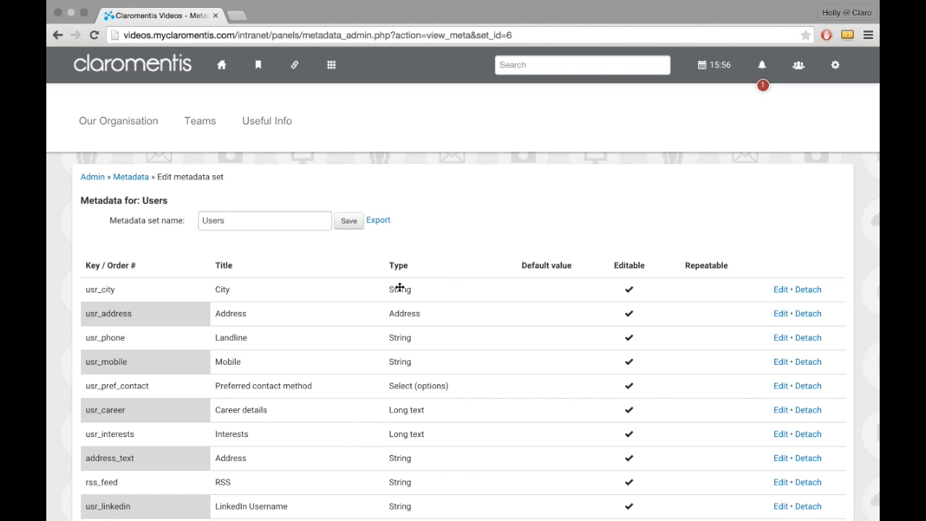
# Step: Open the People Control Panel in Admin and view the user profile fields configuration with its Main users list option
pyautogui.click(93, 181)
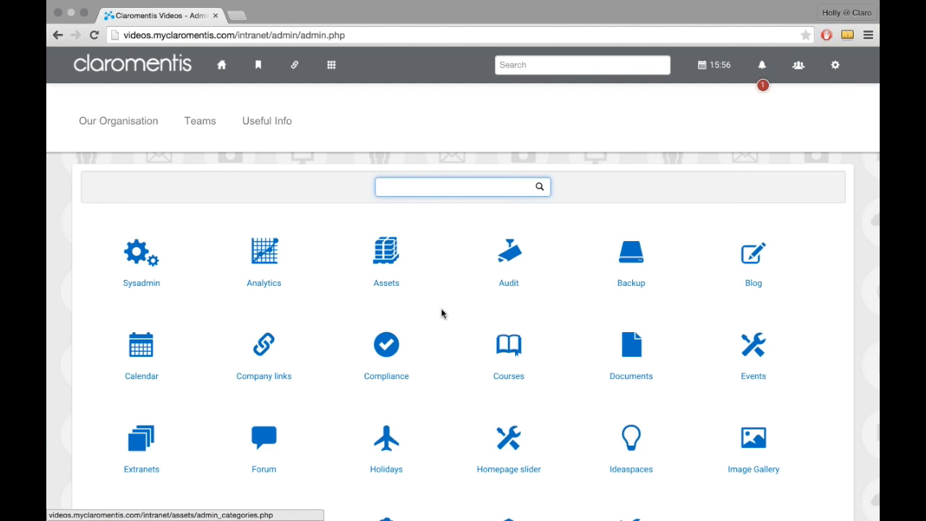
pyautogui.scroll(-3, 440, 312)
pyautogui.click(276, 437)
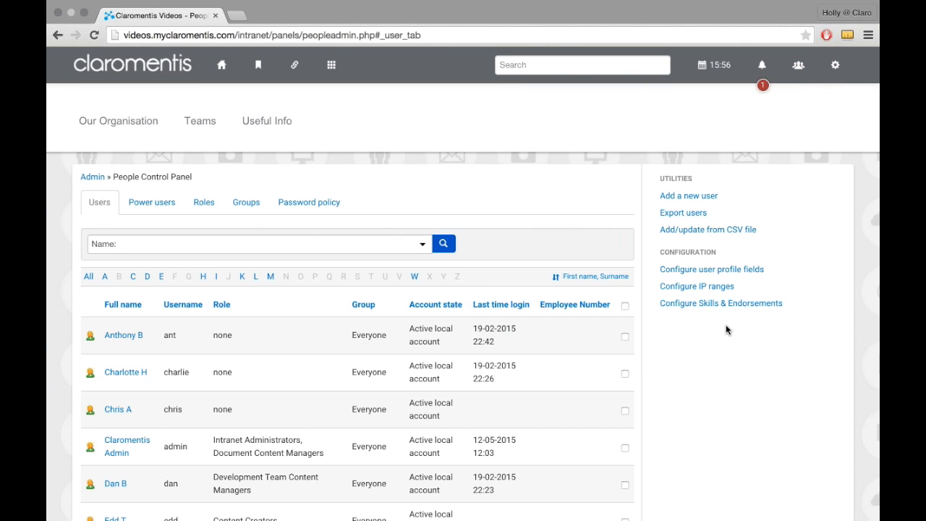
pyautogui.click(735, 274)
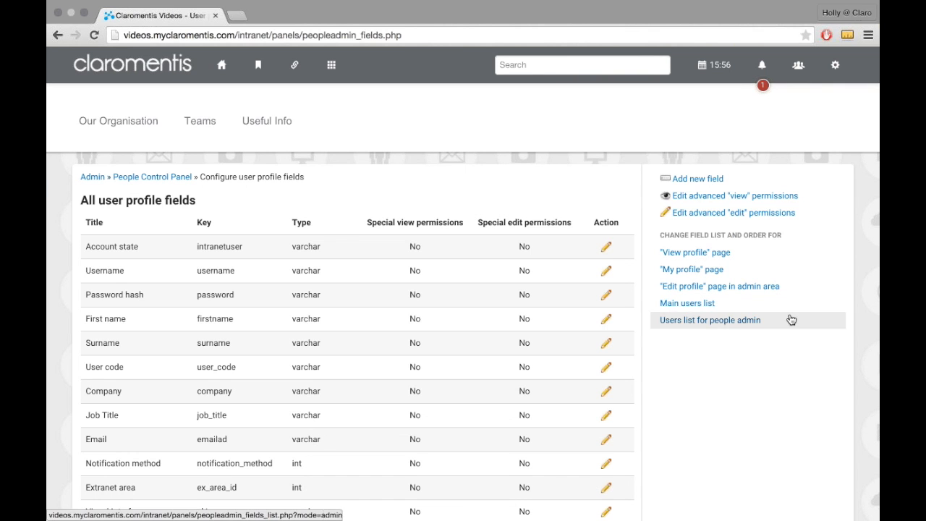
pyautogui.click(696, 309)
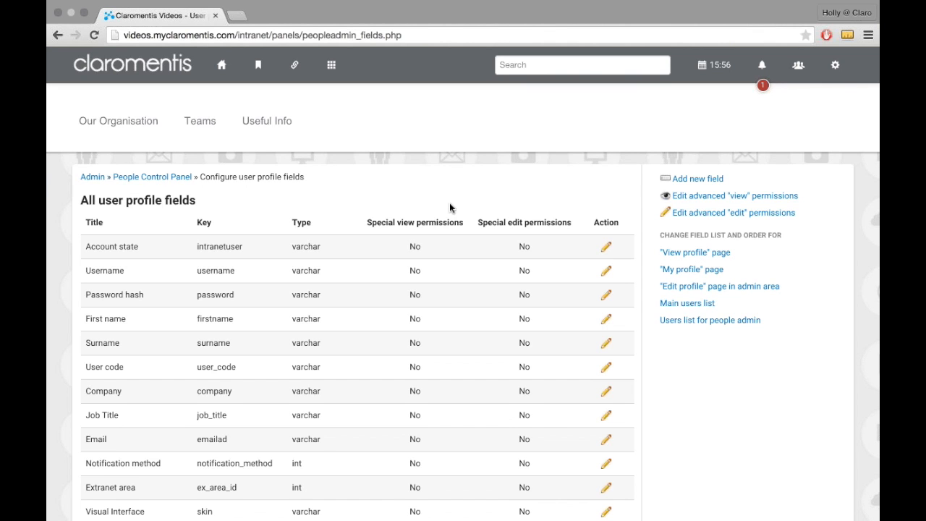
# Step: Review the list of all user profile fields, comparing the built-in fields with the metadata fields marked [m]
pyautogui.scroll(-2, 449, 207)
pyautogui.scroll(-4, 450, 207)
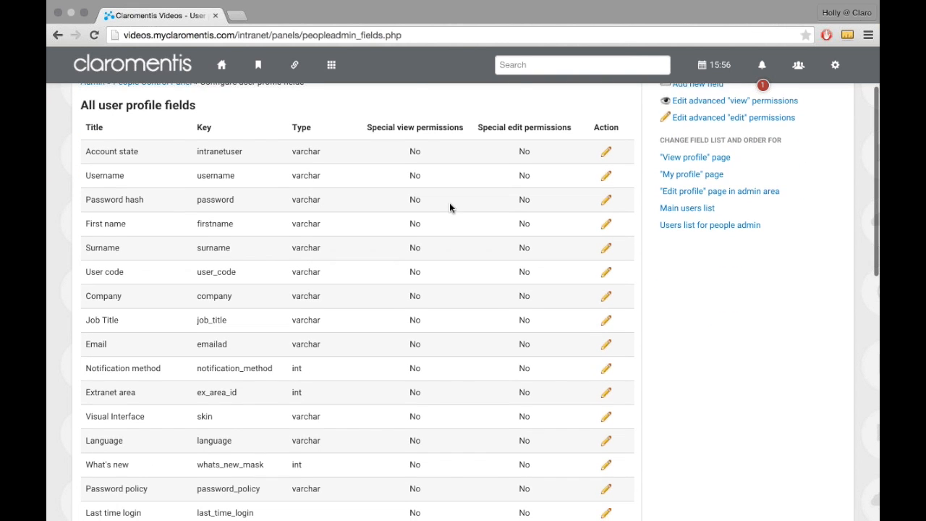
pyautogui.scroll(-2, 449, 208)
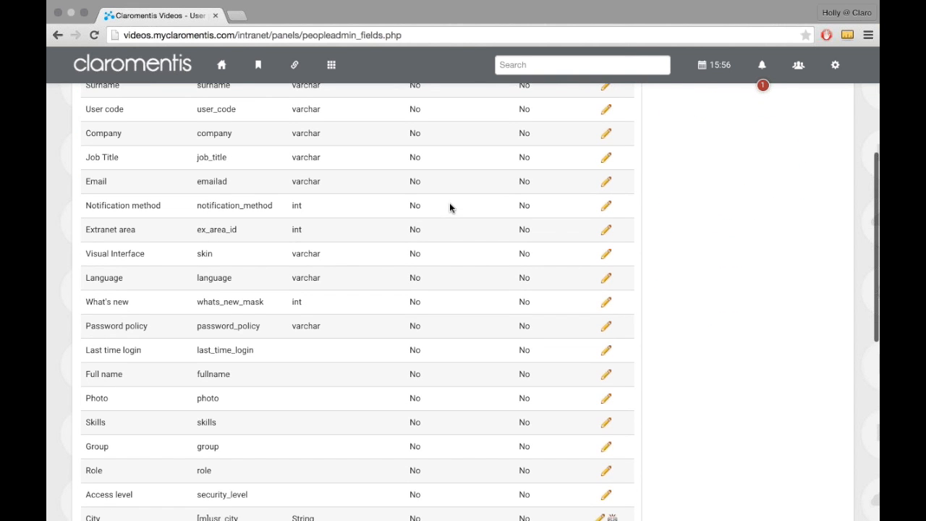
pyautogui.scroll(-1, 449, 207)
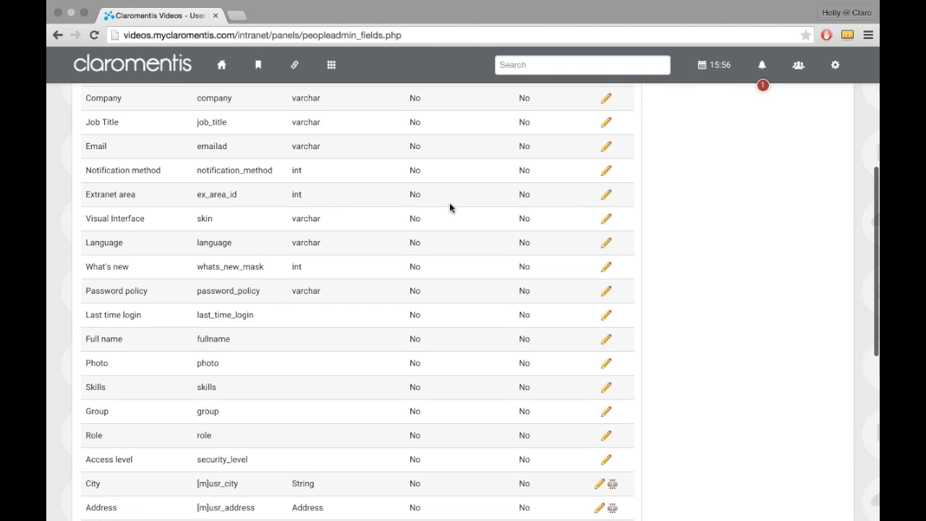
pyautogui.scroll(-4, 361, 307)
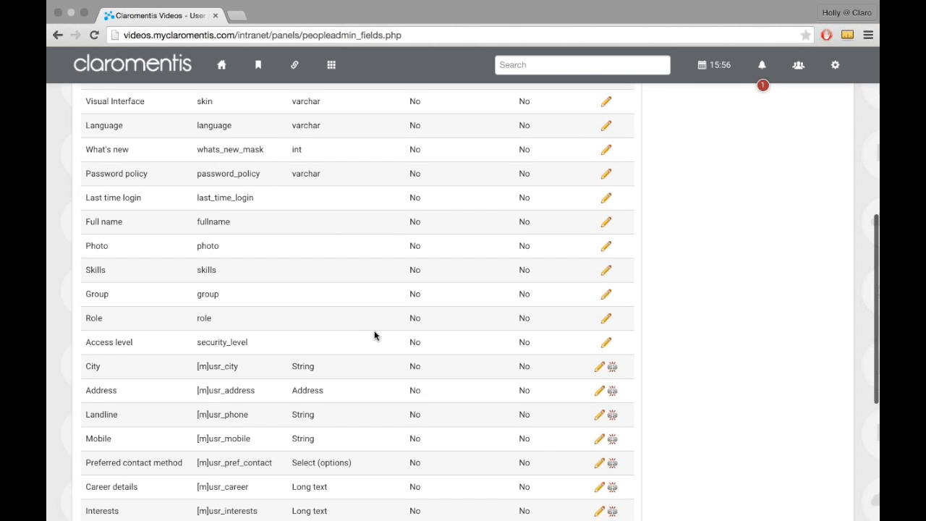
pyautogui.scroll(-3, 374, 335)
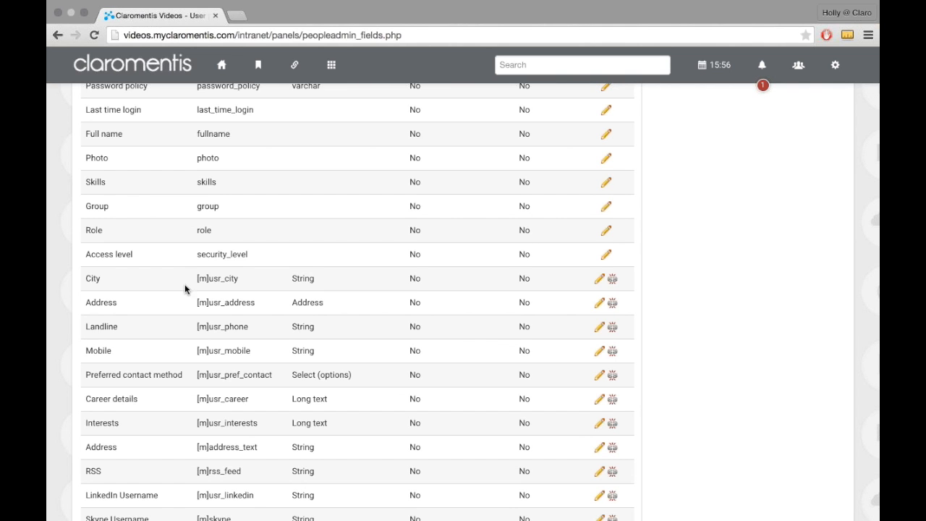
pyautogui.scroll(3, 225, 247)
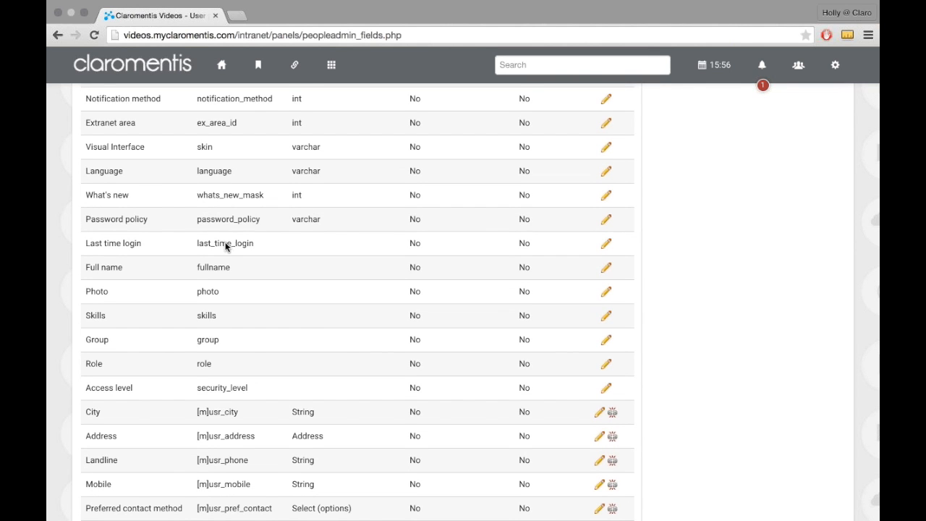
pyautogui.scroll(-3, 225, 244)
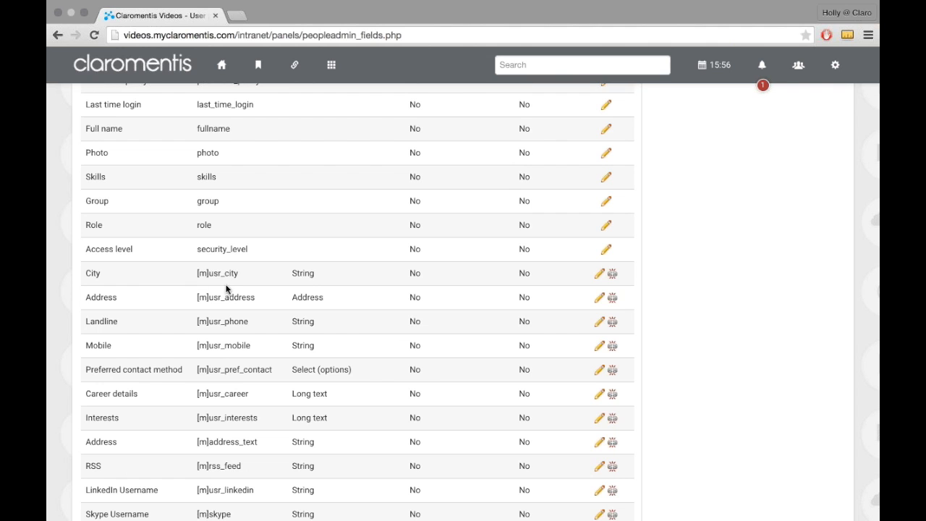
pyautogui.scroll(-2, 226, 288)
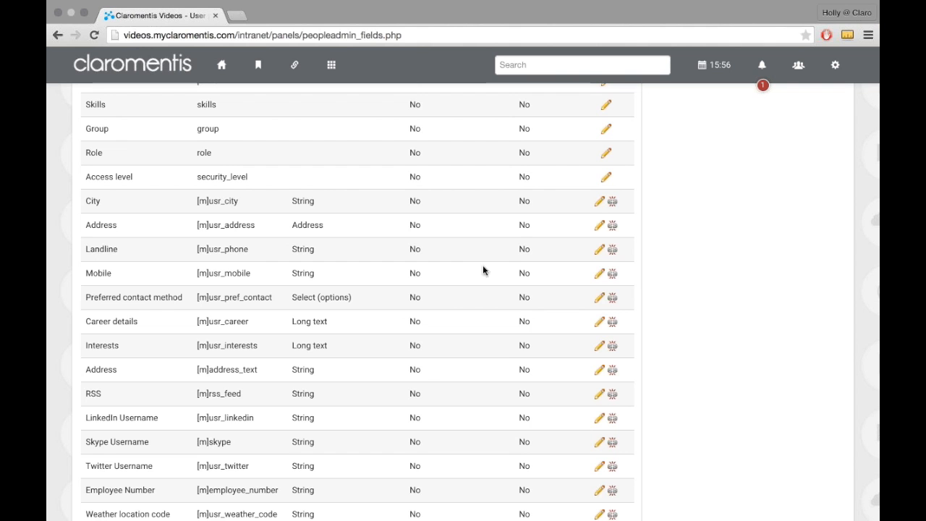
pyautogui.scroll(3, 601, 265)
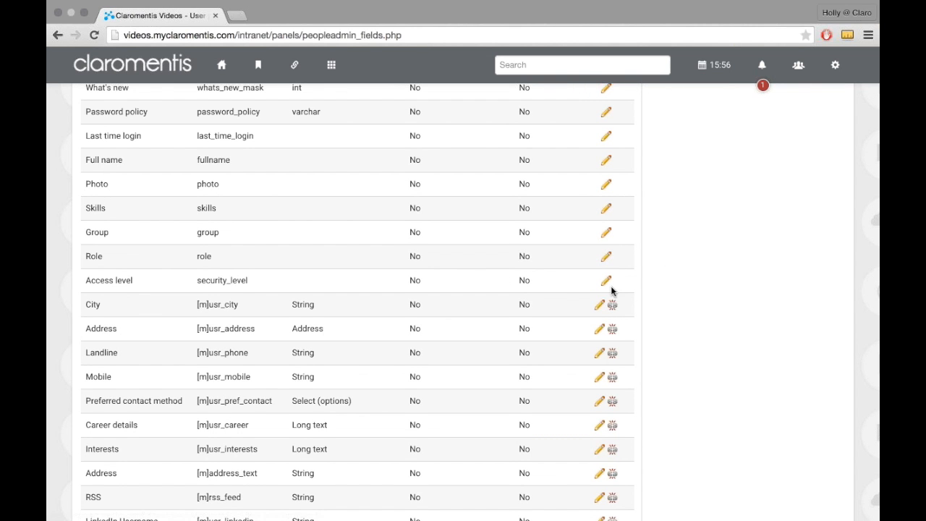
# Step: Detach the Weather location code metadata field from the user profile fields and accept the deletion warning
pyautogui.scroll(-4, 611, 288)
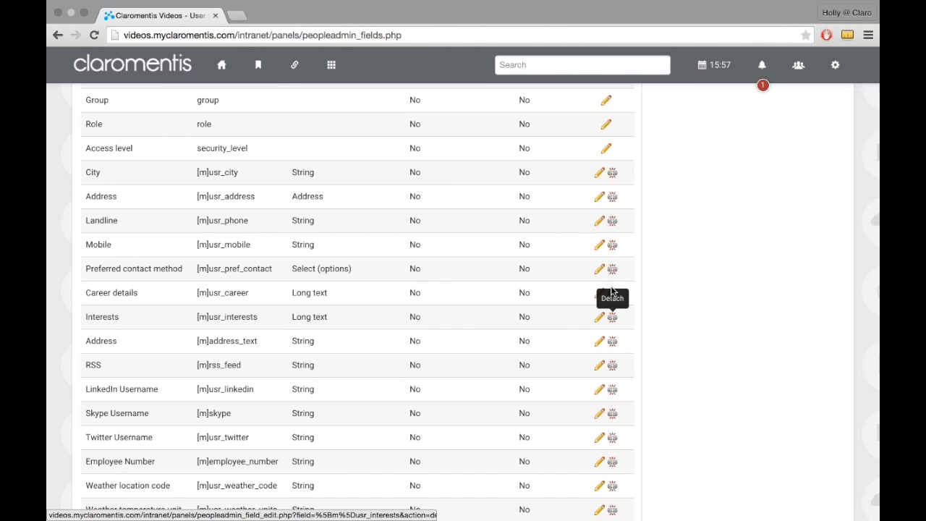
pyautogui.scroll(-3, 612, 290)
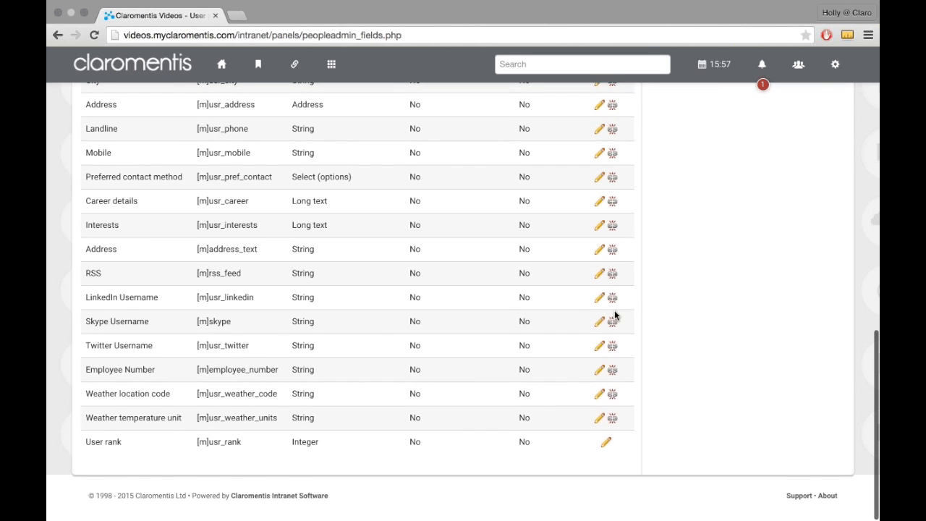
pyautogui.click(613, 395)
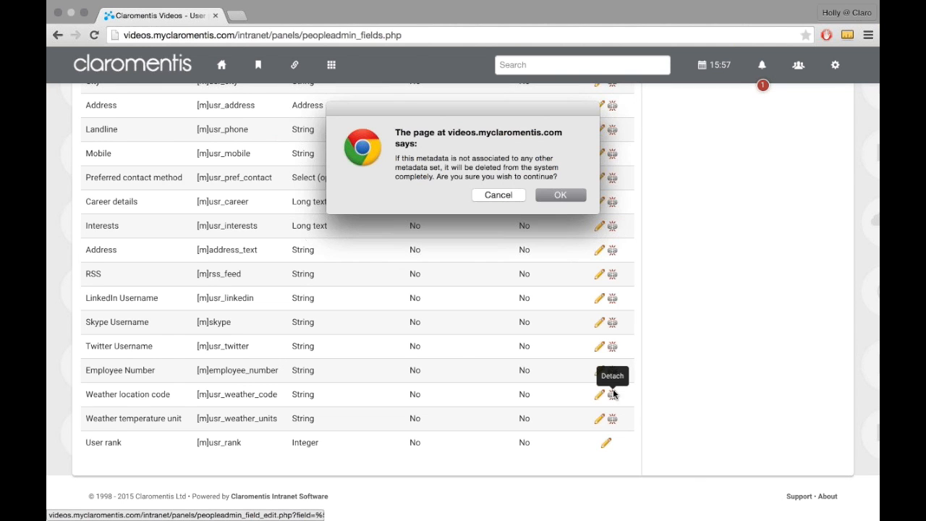
pyautogui.click(562, 196)
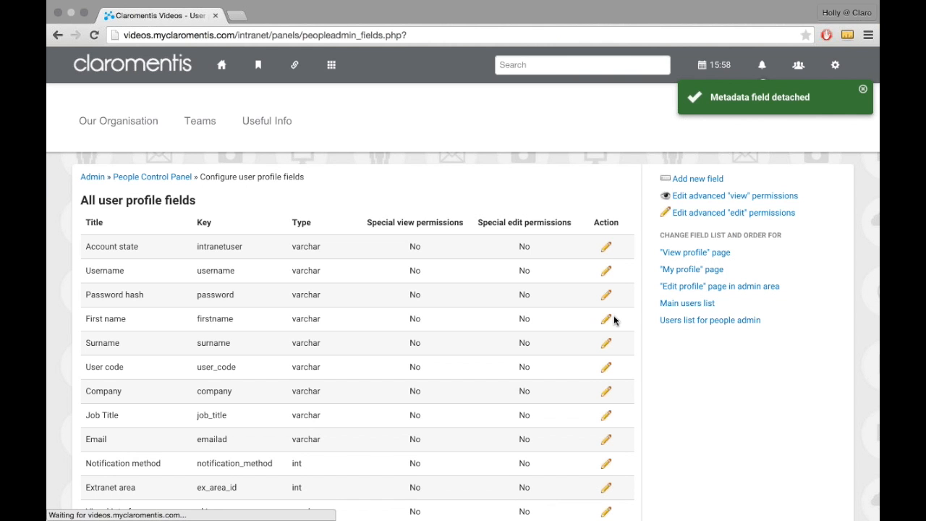
# Step: Check the remaining profile fields, view the properties of the Address field with key address_text, and return to the field list
pyautogui.scroll(-2, 614, 318)
pyautogui.scroll(2, 615, 318)
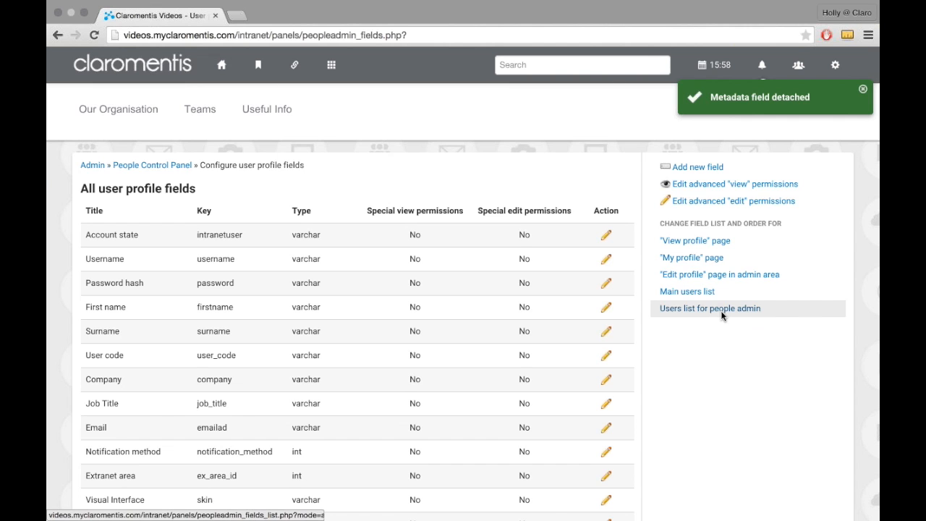
pyautogui.scroll(-9, 722, 313)
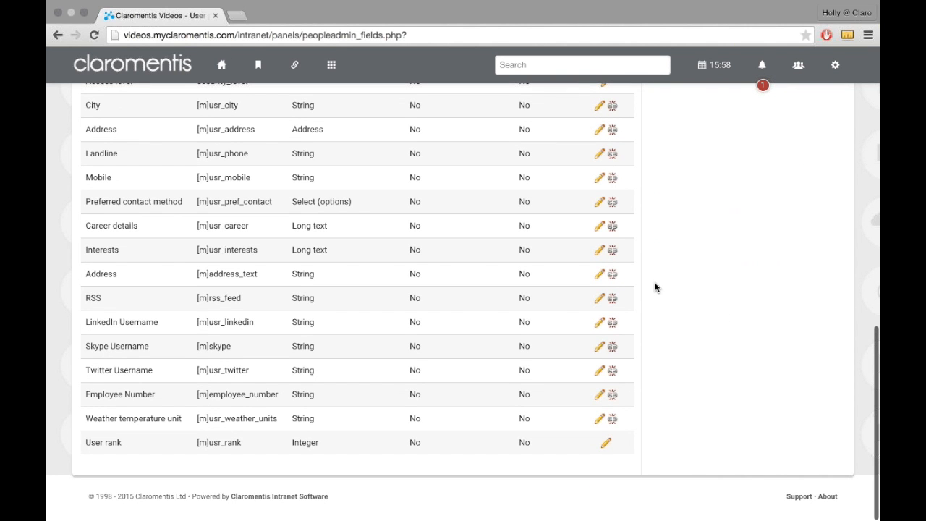
pyautogui.click(598, 278)
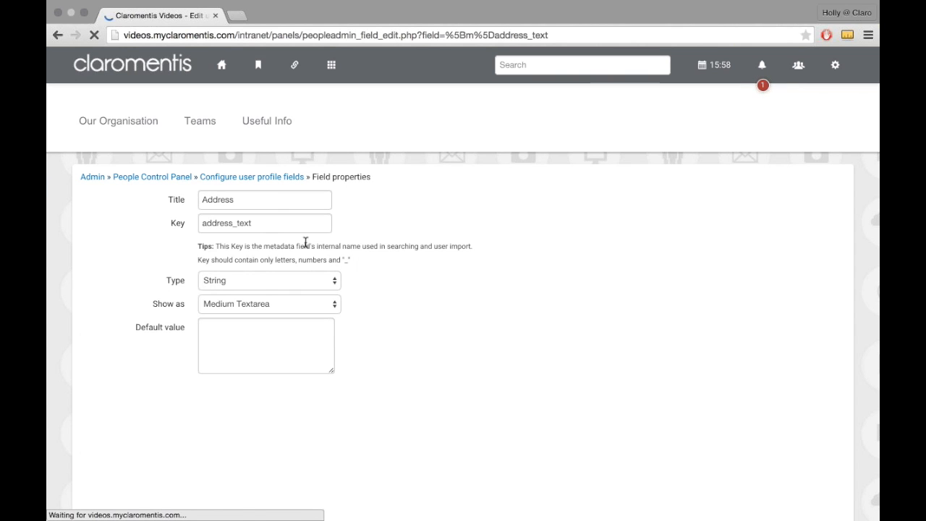
pyautogui.click(241, 184)
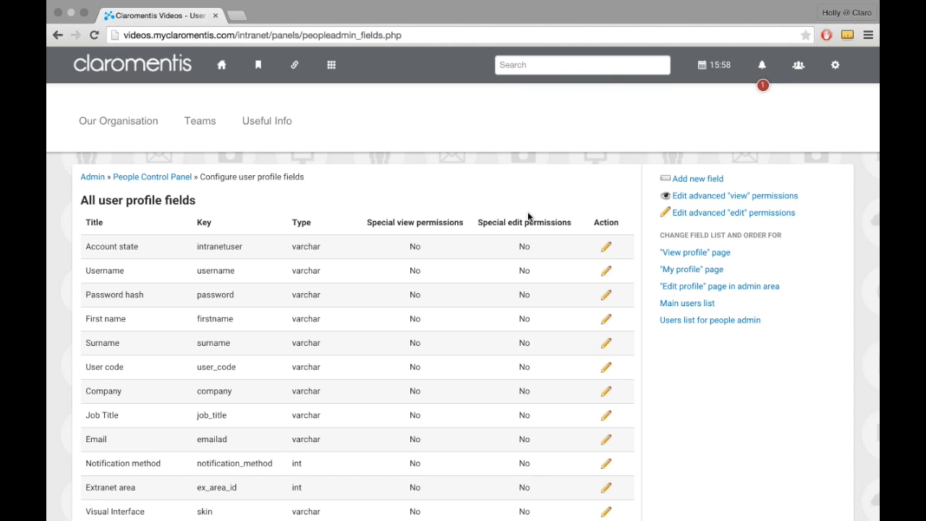
# Step: Start a new user profile field and give it the title Employee ID
pyautogui.click(692, 185)
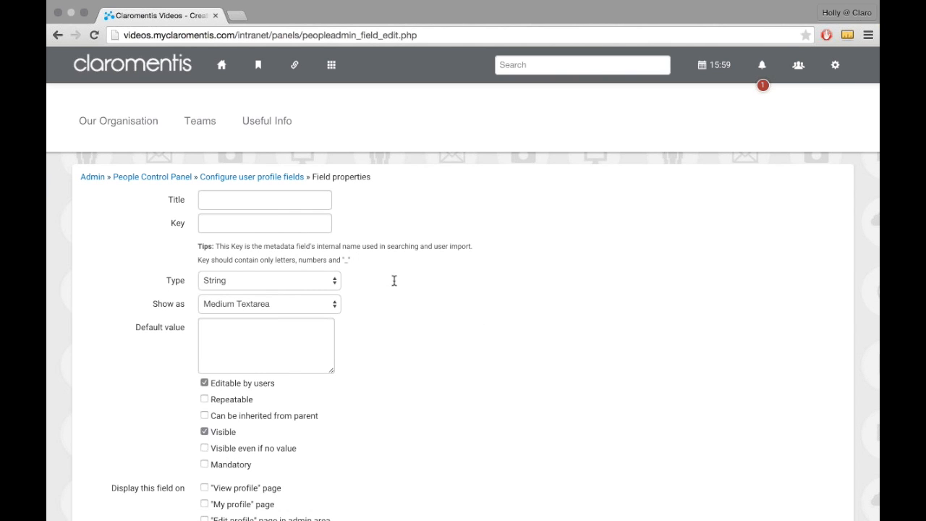
pyautogui.click(296, 203)
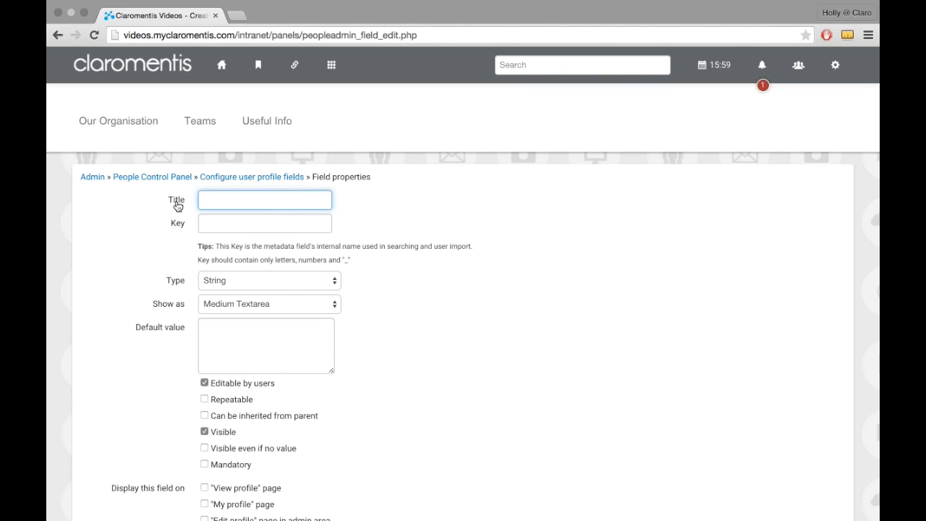
pyautogui.click(223, 201)
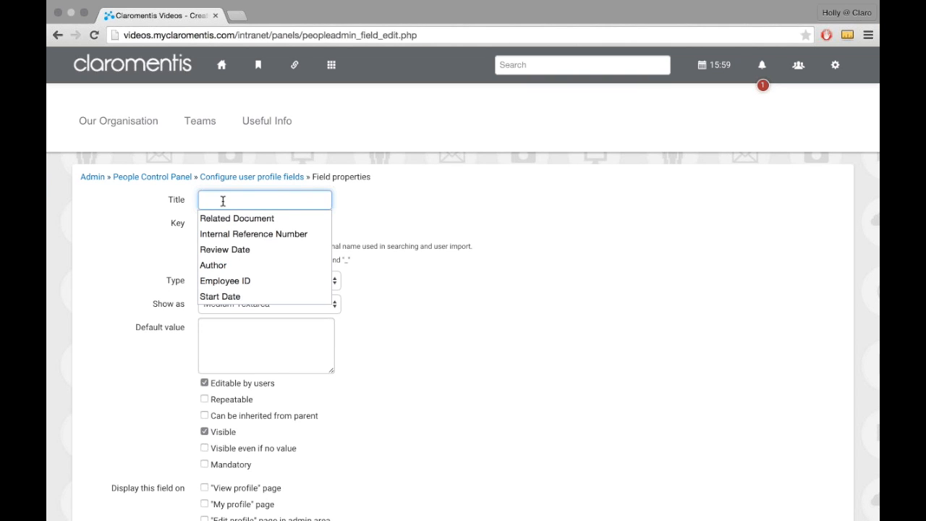
pyautogui.write('Employee ID')
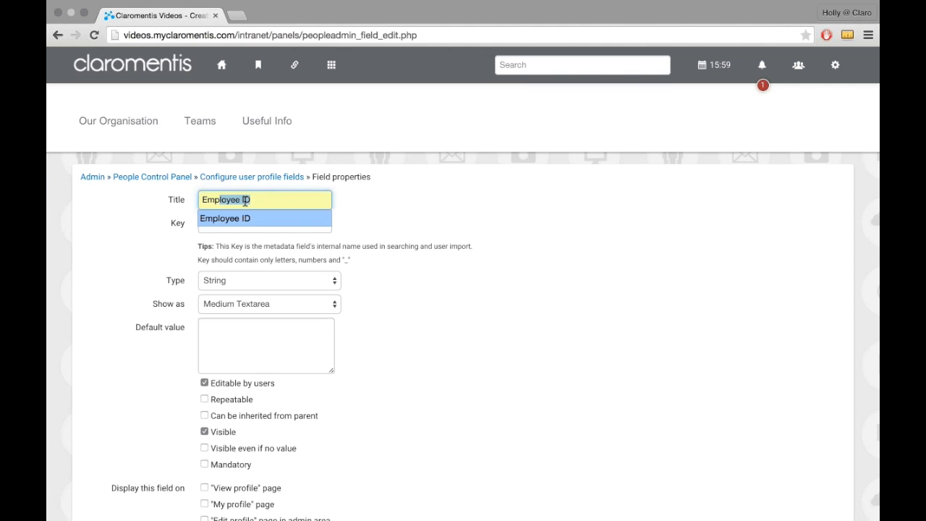
pyautogui.press('Return')
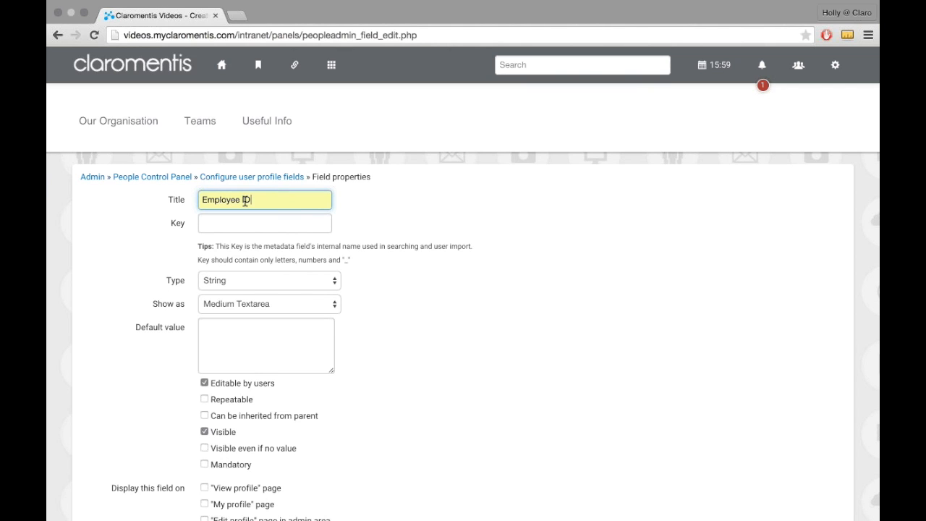
# Step: Set the new field's key to employee_id
pyautogui.click(302, 225)
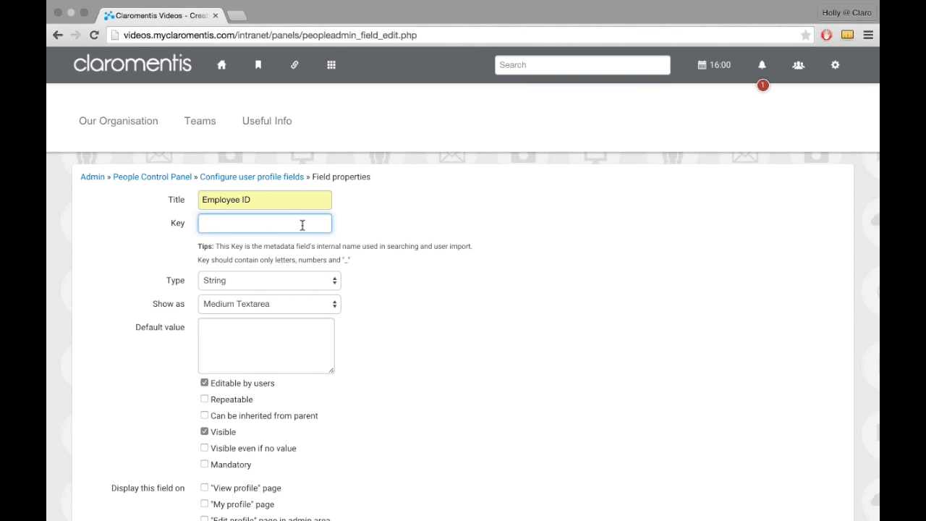
pyautogui.write('em')
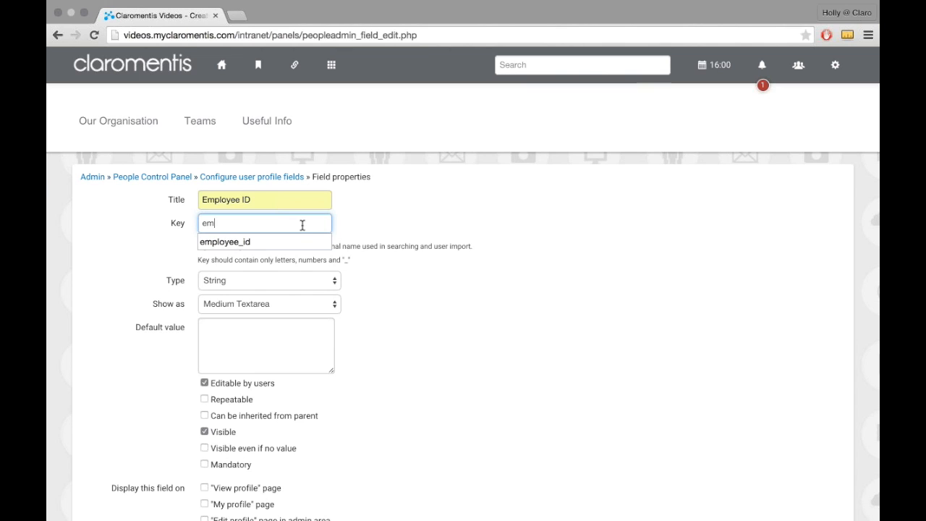
pyautogui.write('p')
pyautogui.press('Down')
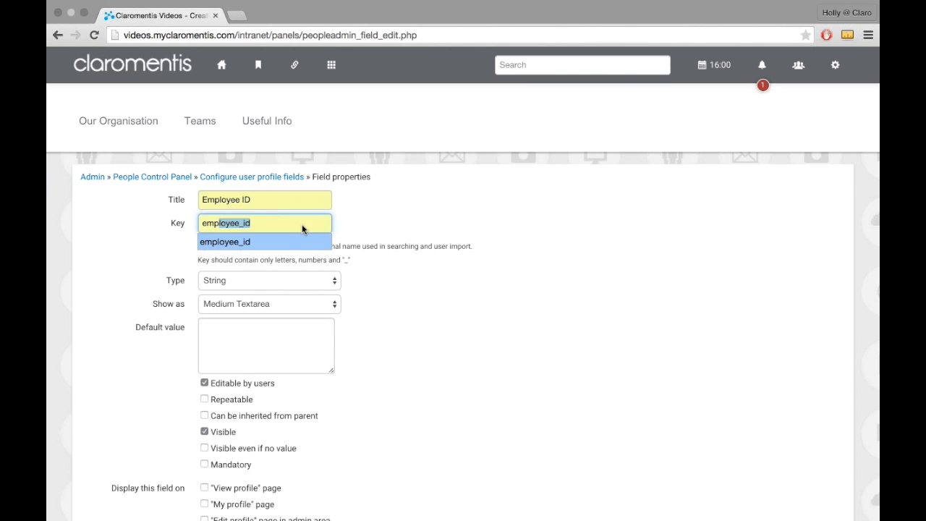
pyautogui.click(430, 277)
pyautogui.click(254, 231)
pyautogui.press('Down')
pyautogui.press('Down')
pyautogui.press('Return')
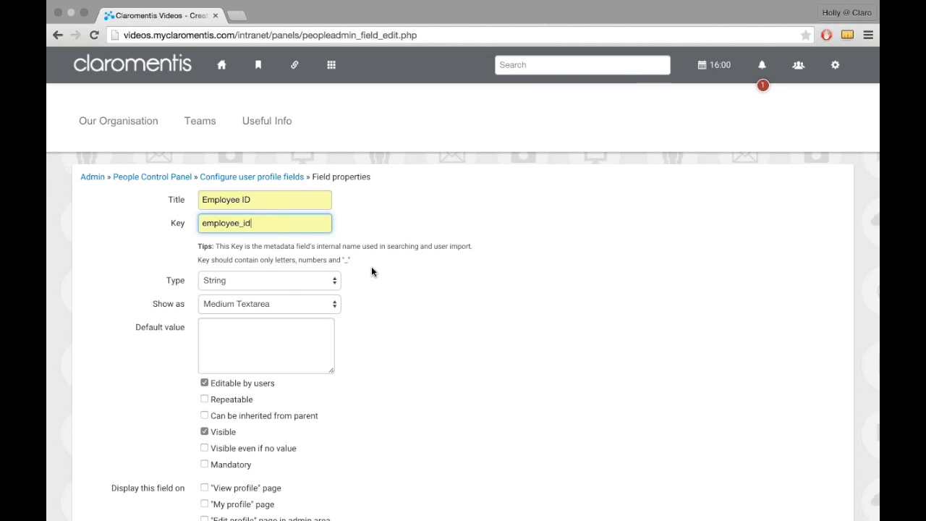
pyautogui.click(351, 269)
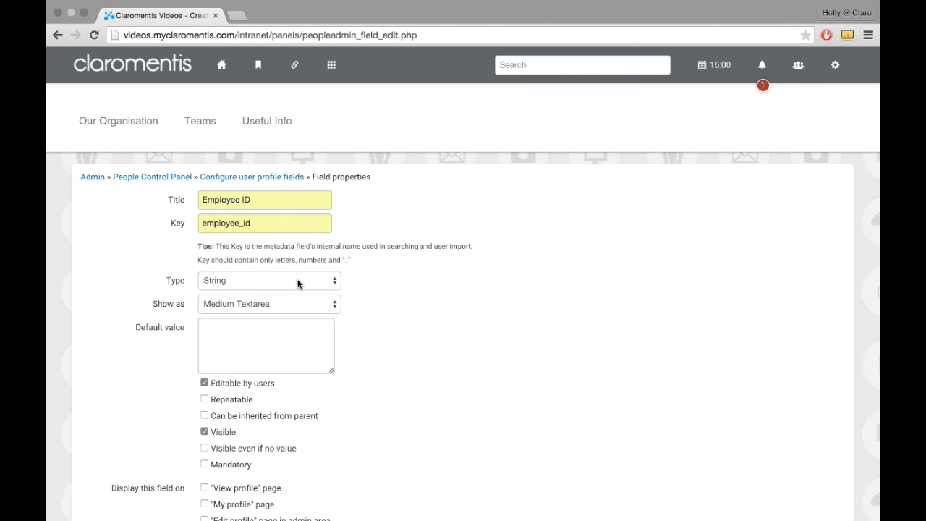
# Step: Look through the available field types, keep String, and set the field to show as Text input (single-line)
pyautogui.click(298, 284)
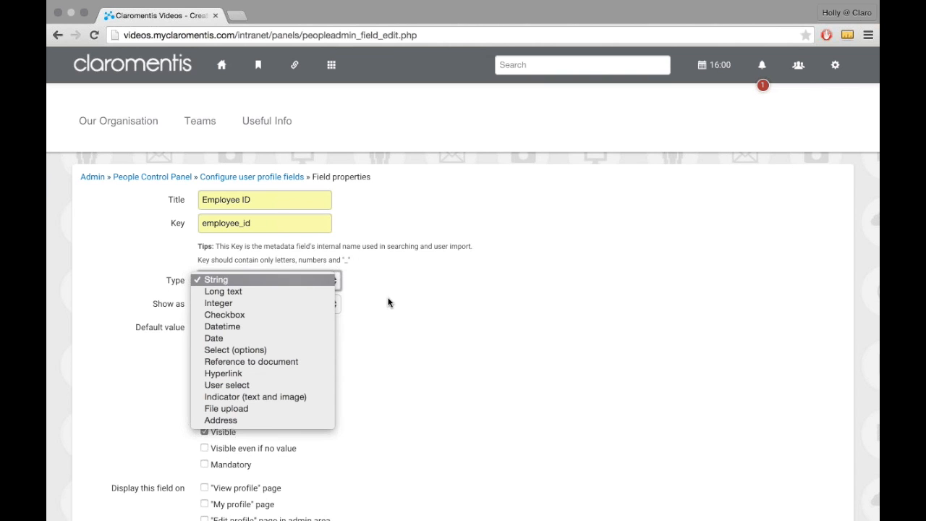
pyautogui.click(332, 279)
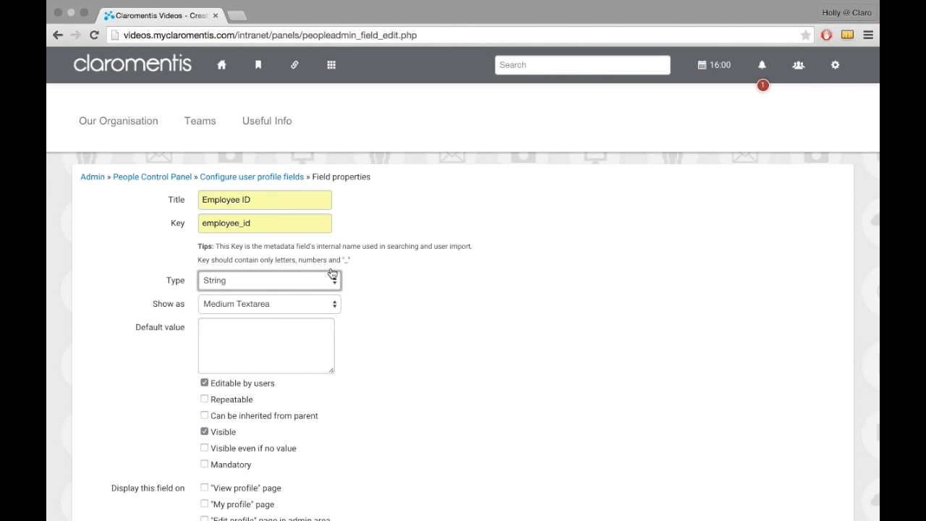
pyautogui.click(295, 286)
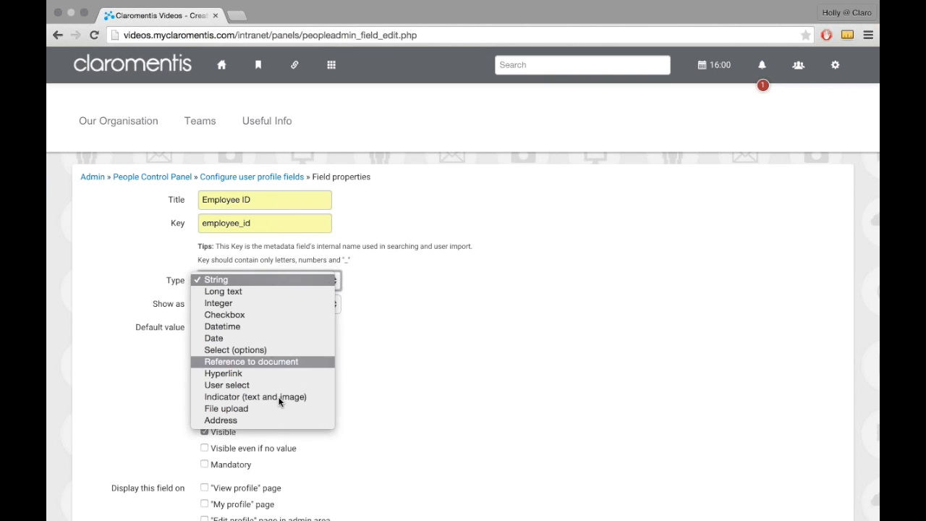
pyautogui.click(382, 336)
pyautogui.click(199, 357)
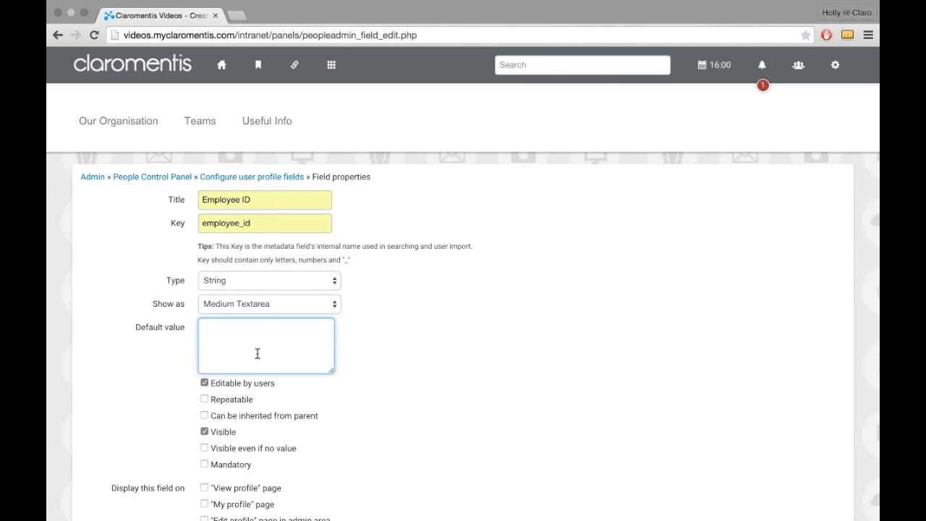
pyautogui.click(278, 203)
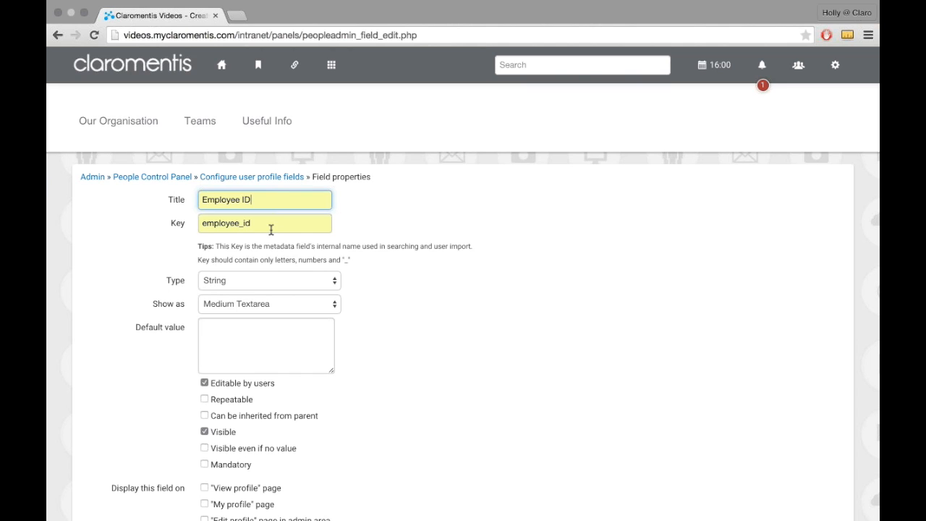
pyautogui.click(322, 281)
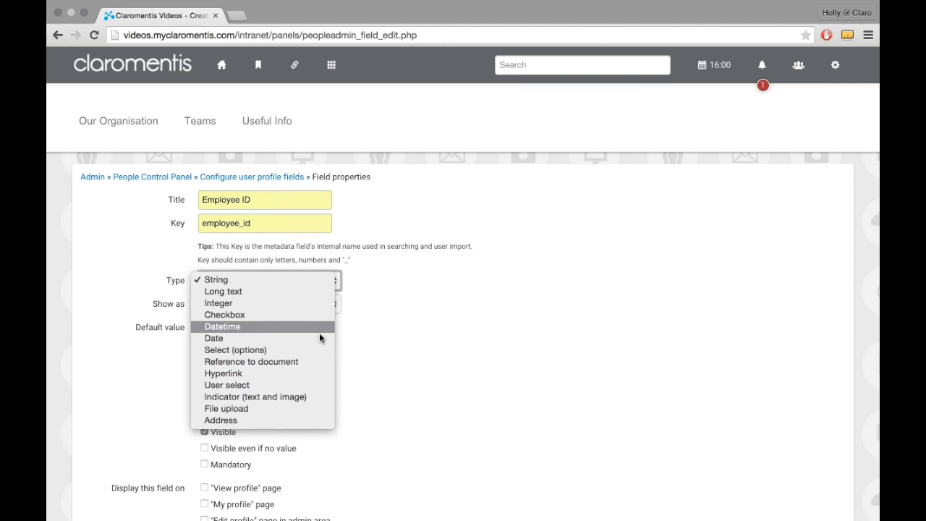
pyautogui.click(533, 350)
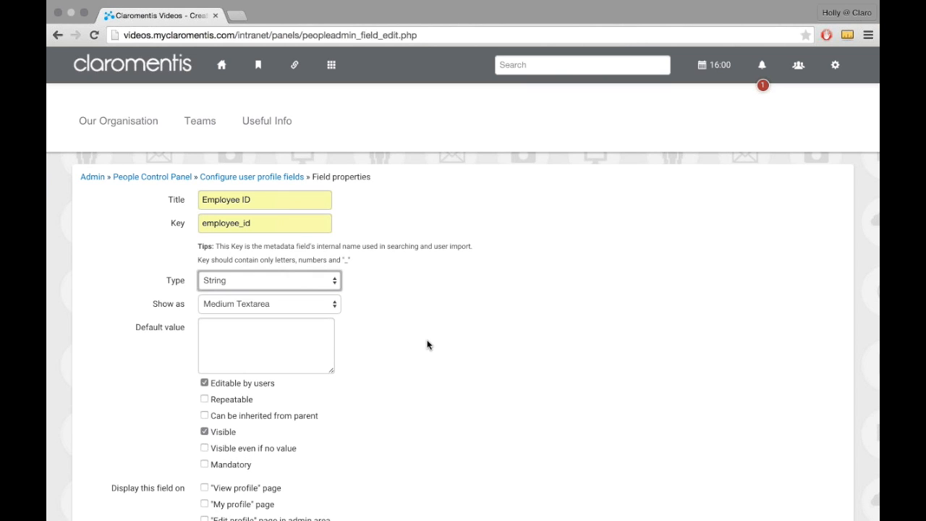
pyautogui.click(286, 295)
pyautogui.click(267, 281)
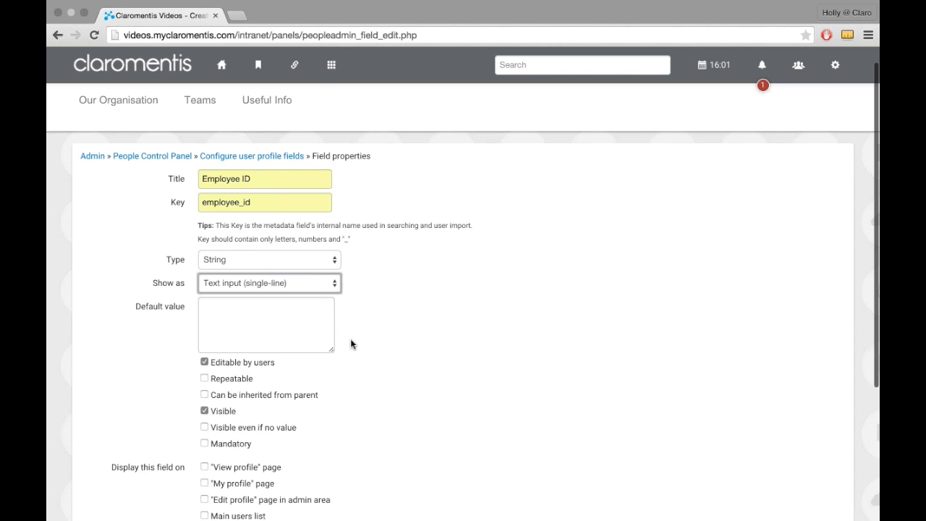
# Step: Display the new Employee ID field on the "View profile" page, the "My profile" page and the "Edit profile" page in the admin area
pyautogui.scroll(-2, 350, 338)
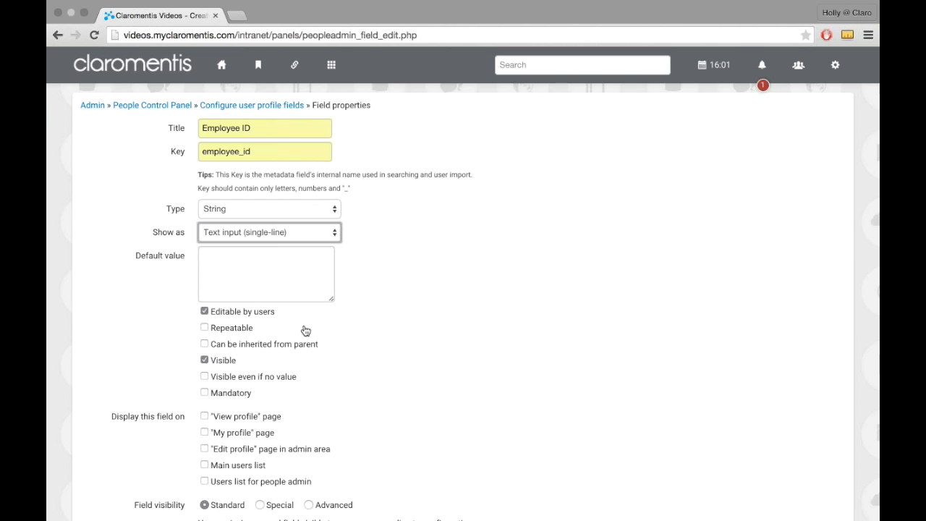
pyautogui.scroll(-1, 327, 328)
pyautogui.scroll(-2, 327, 328)
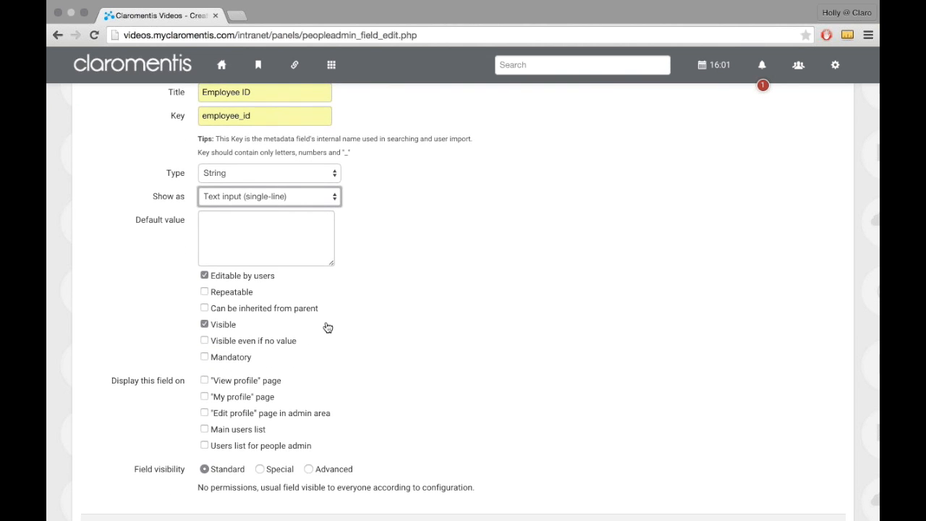
pyautogui.scroll(-3, 327, 328)
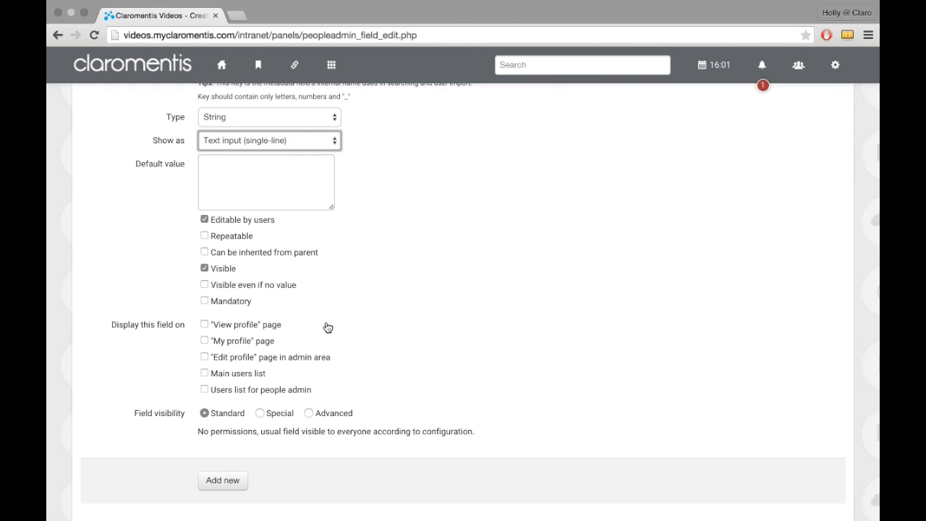
pyautogui.scroll(-3, 325, 326)
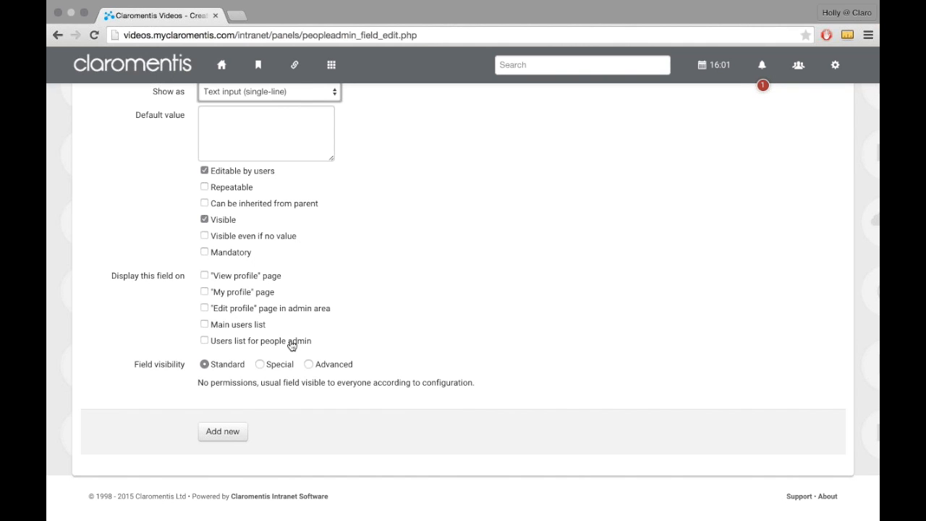
pyautogui.click(243, 281)
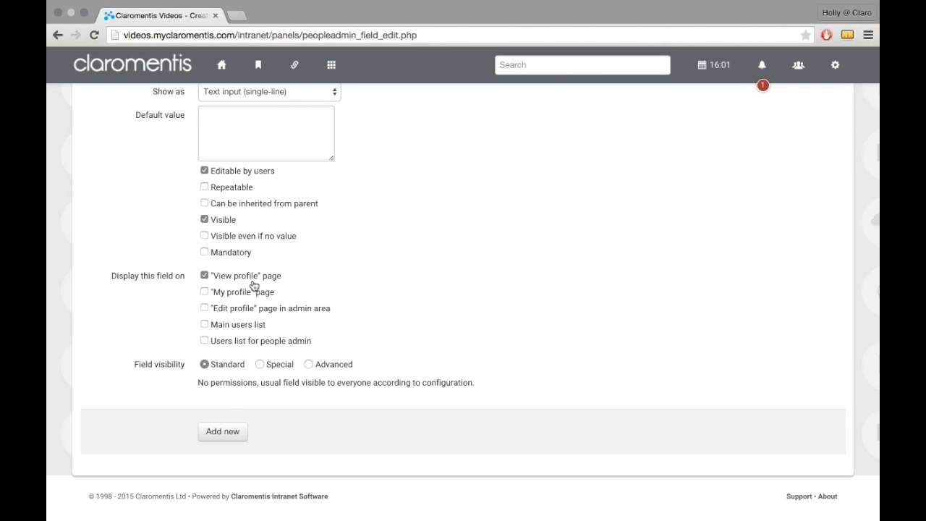
pyautogui.click(236, 296)
pyautogui.click(285, 311)
# Step: Set the field visibility to Special for the Intranet Administrators role and the Group[+]: Human Resources, and add the field
pyautogui.click(263, 367)
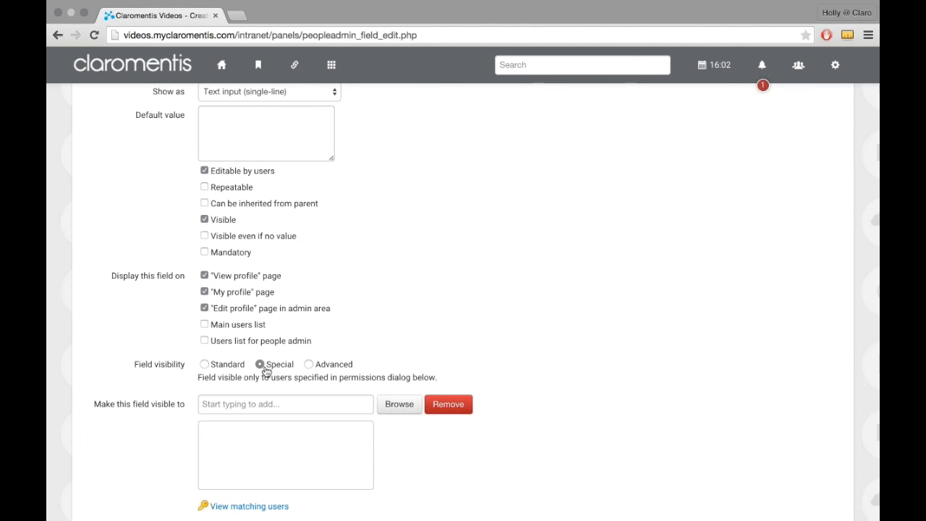
pyautogui.scroll(-3, 249, 332)
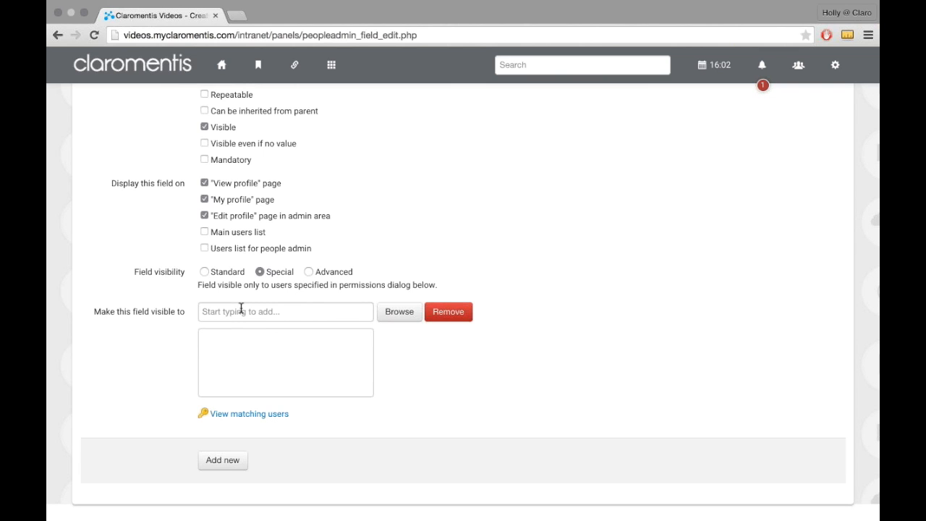
pyautogui.click(241, 309)
pyautogui.write('intran')
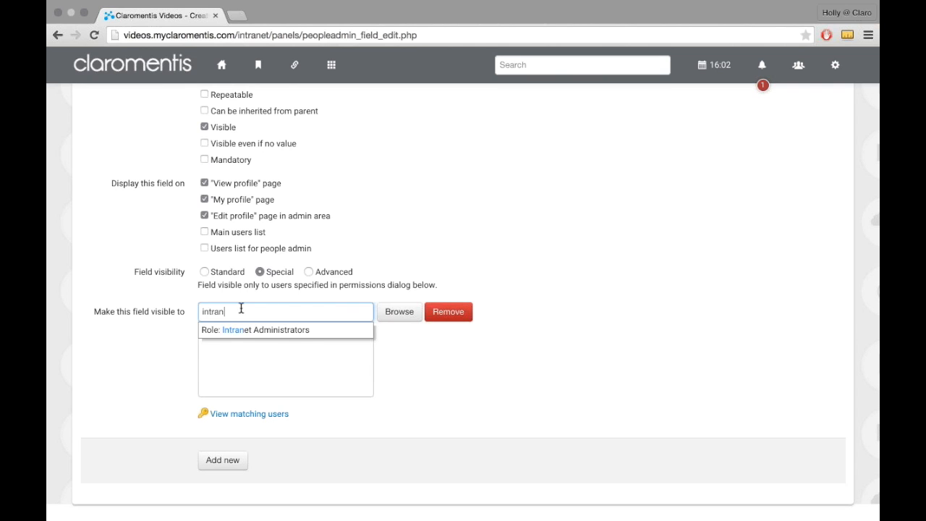
pyautogui.press('Return')
pyautogui.write('H')
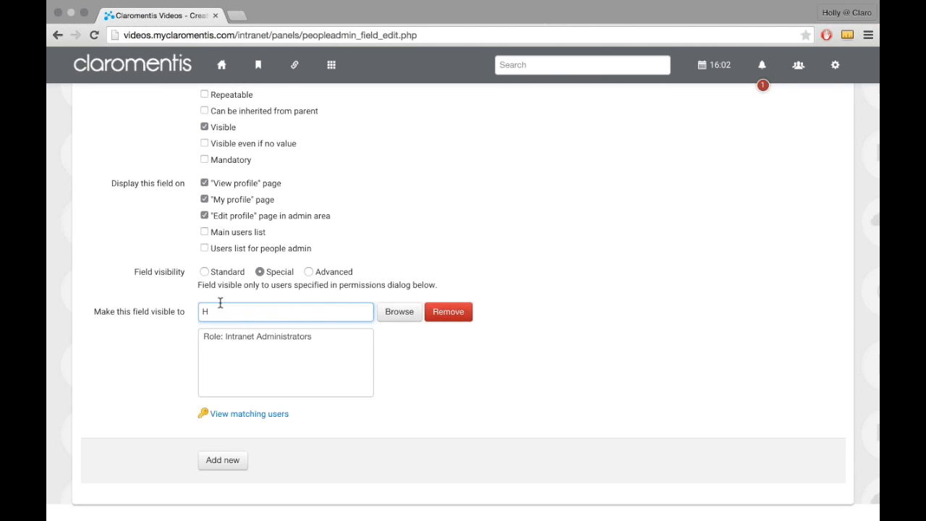
pyautogui.press('Down')
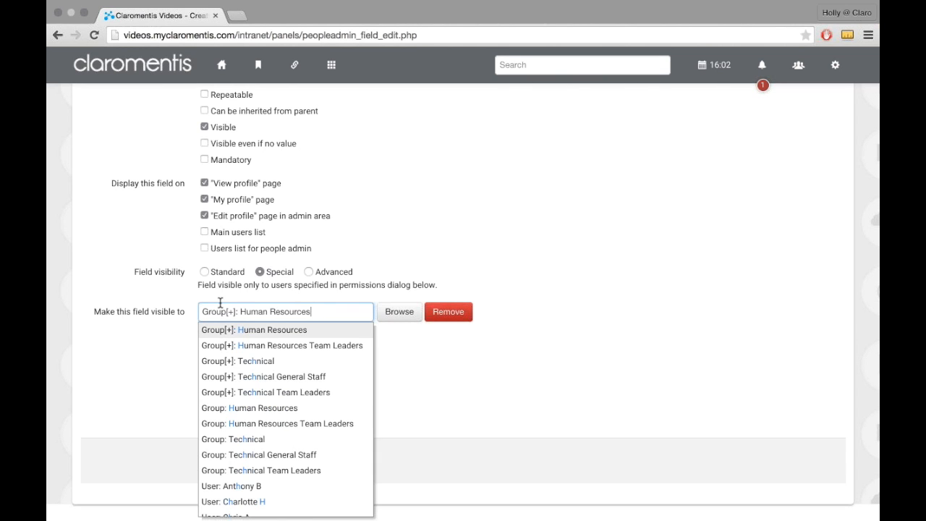
pyautogui.click(260, 330)
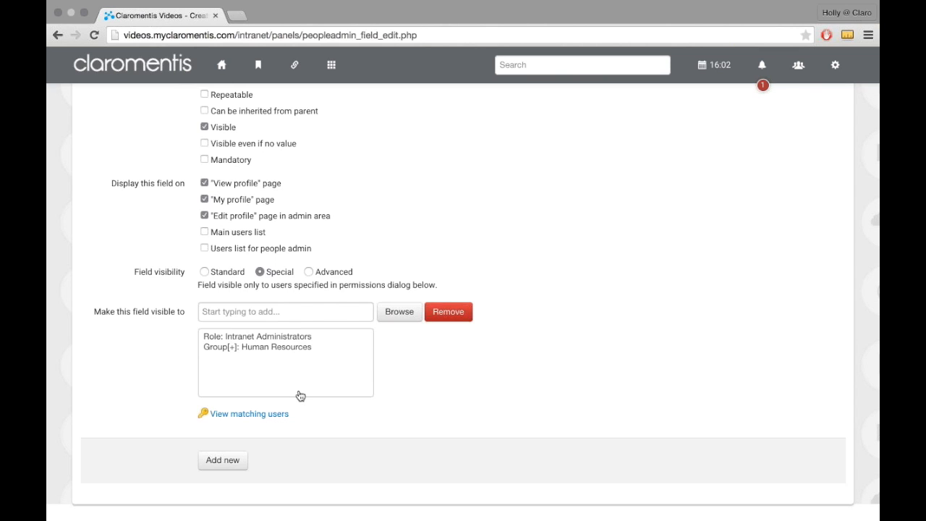
pyautogui.click(226, 455)
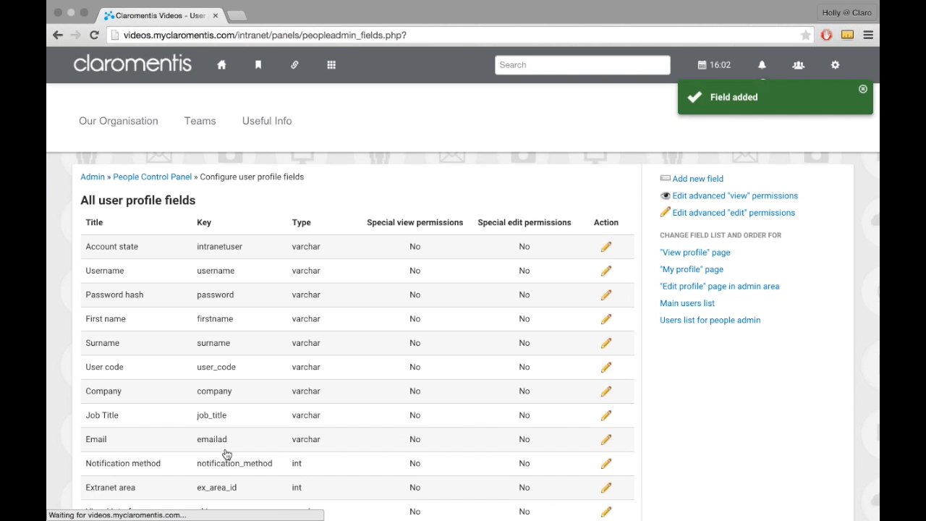
# Step: Detach the Employee Number metadata field from the user profile fields and check the list
pyautogui.scroll(-10, 227, 454)
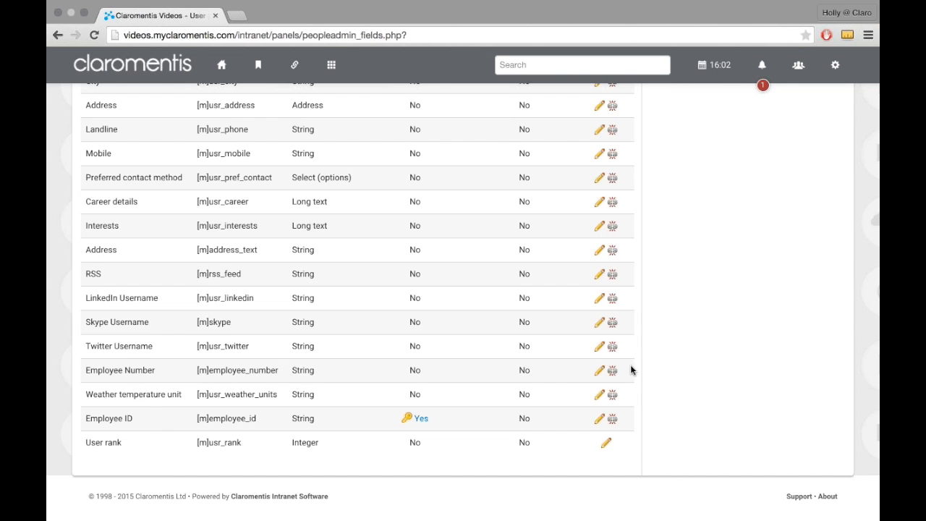
pyautogui.click(612, 370)
pyautogui.click(559, 196)
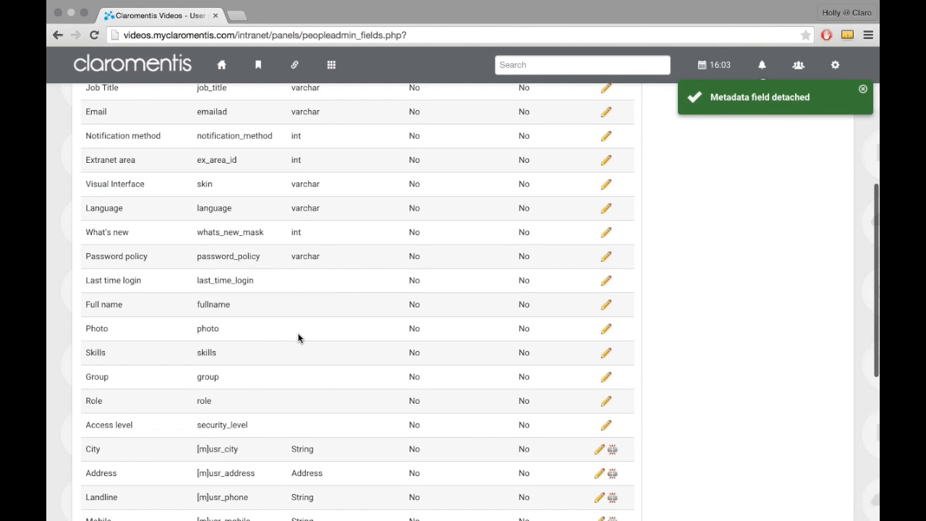
pyautogui.scroll(-5, 298, 338)
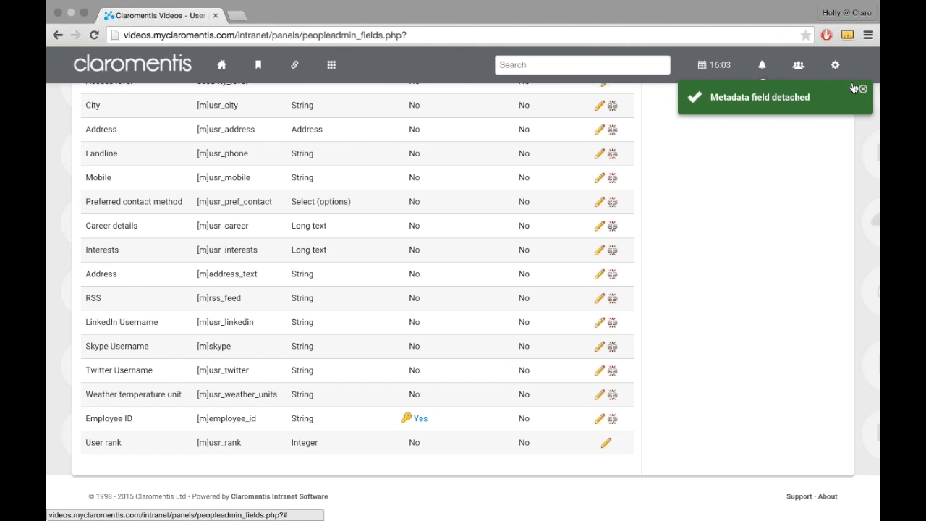
# Step: Open your own profile, enter the employee's ID in the Employee ID field, and update the profile
pyautogui.click(835, 65)
pyautogui.click(783, 97)
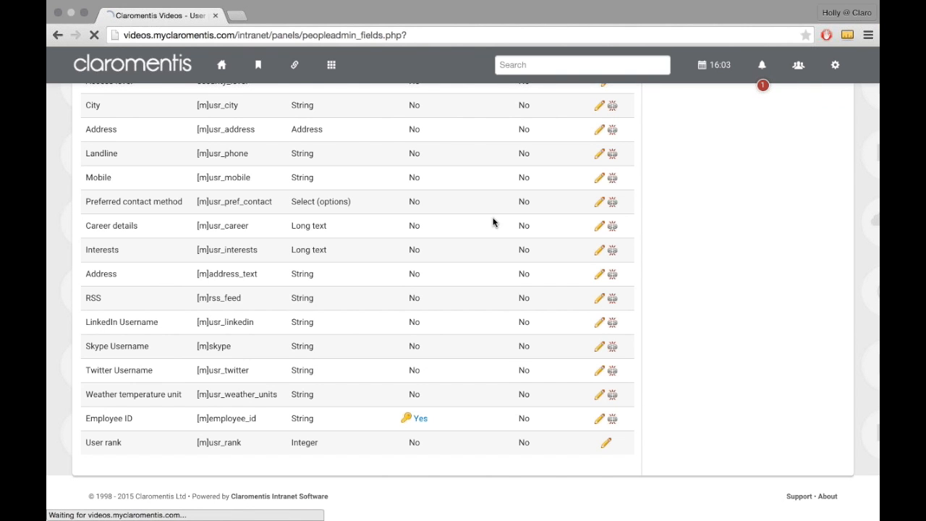
pyautogui.scroll(-5, 360, 291)
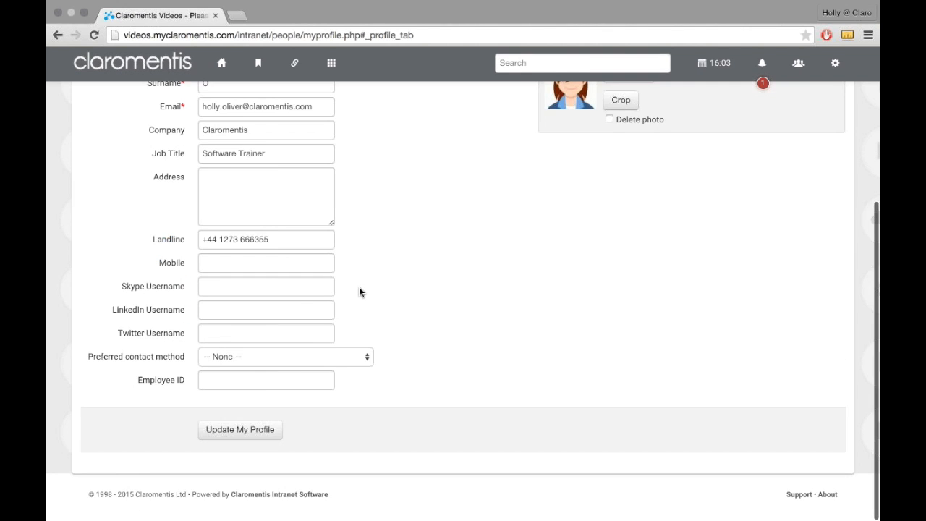
pyautogui.click(243, 381)
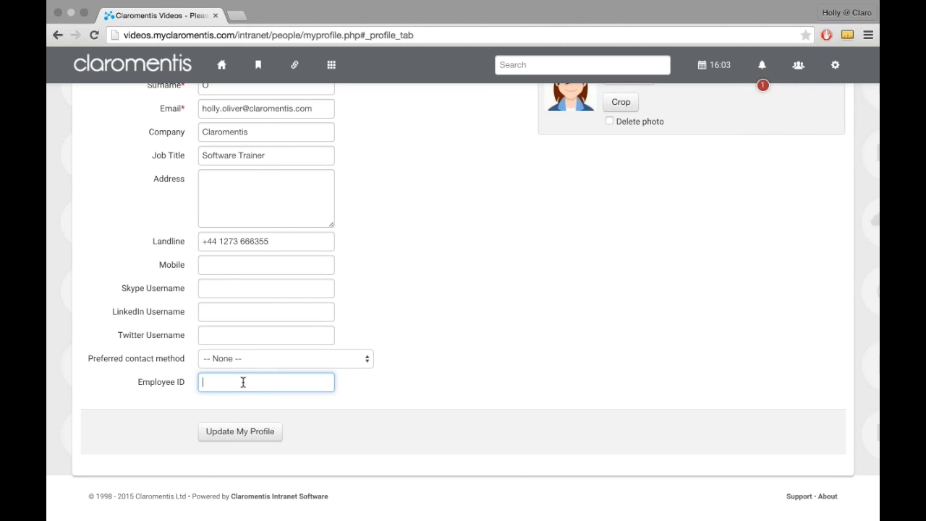
pyautogui.write('98879')
pyautogui.moveTo(242, 378); pyautogui.dragTo(140, 361)
pyautogui.write('890')
pyautogui.click(239, 434)
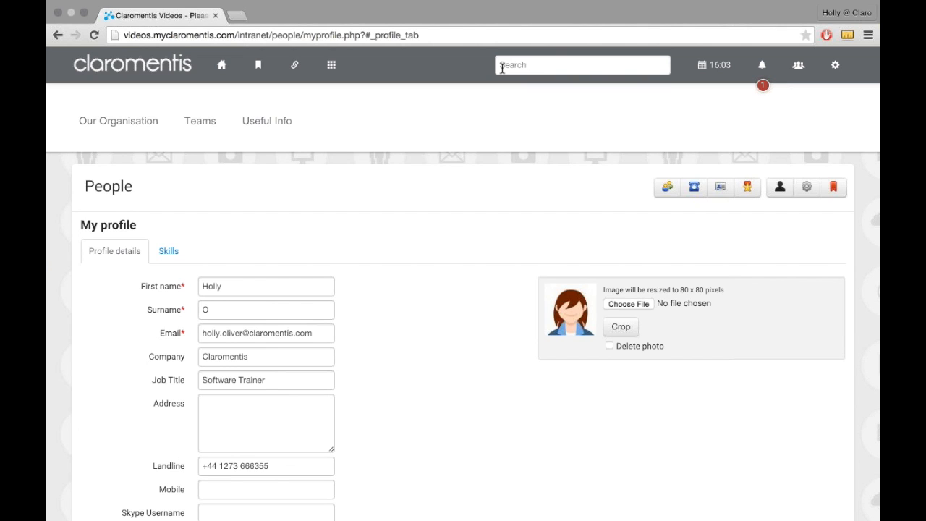
# Step: Search the intranet from the home page for the entered employee ID and restrict the results to People
pyautogui.click(220, 65)
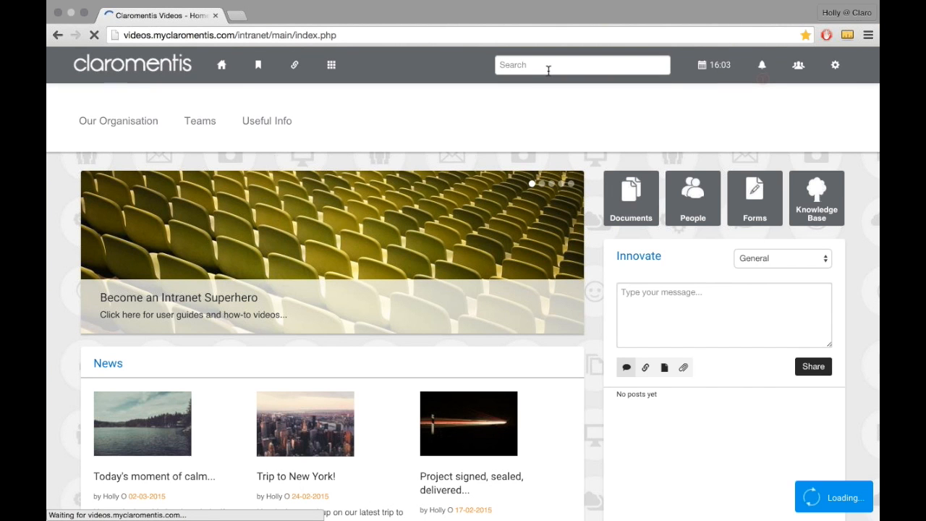
pyautogui.click(548, 69)
pyautogui.write('890')
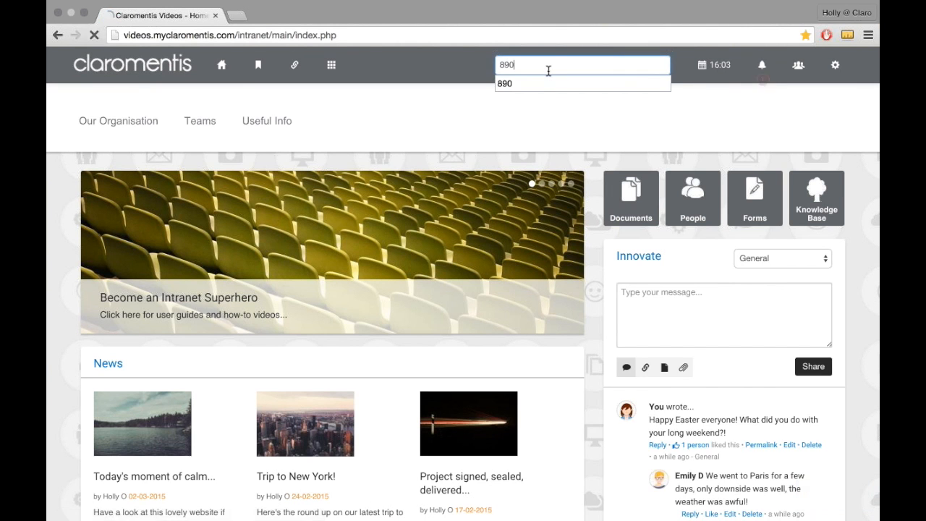
pyautogui.press('Return')
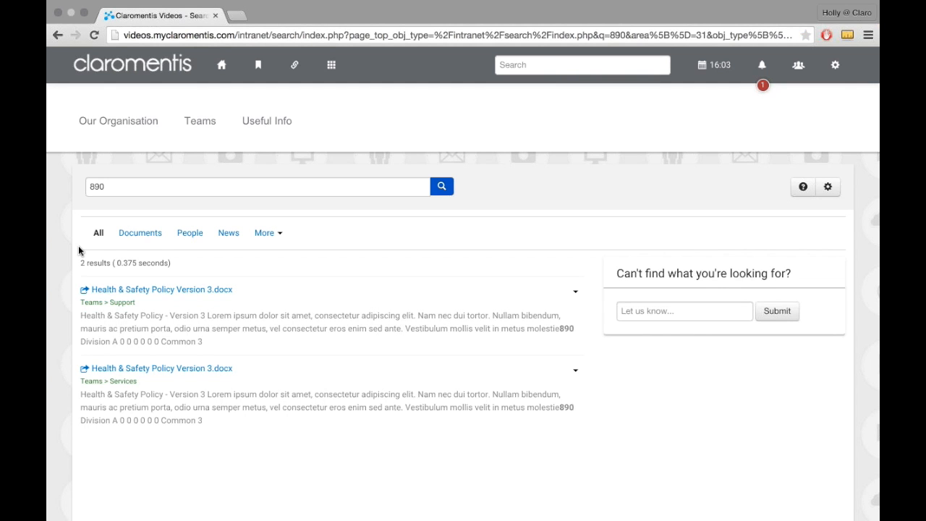
pyautogui.click(198, 241)
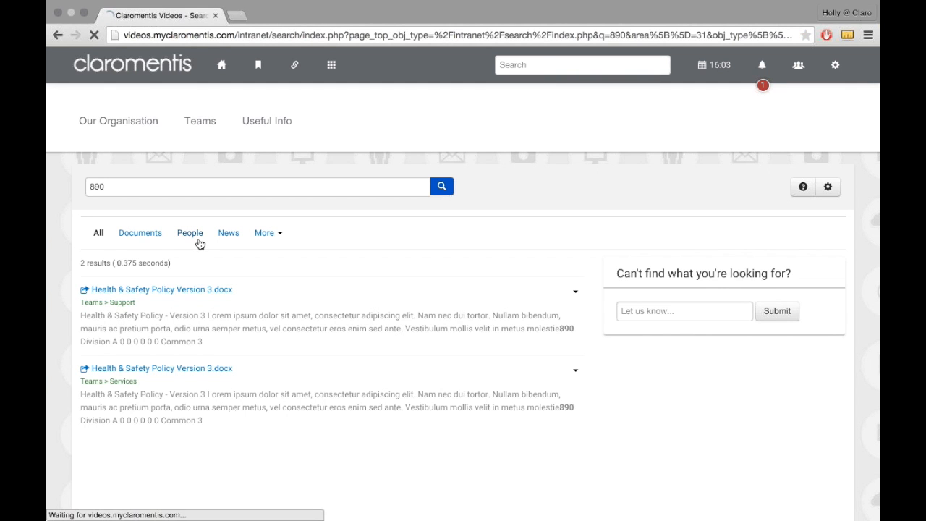
# Step: Reopen your own profile, check the Employee ID field, and update the profile again
pyautogui.click(222, 64)
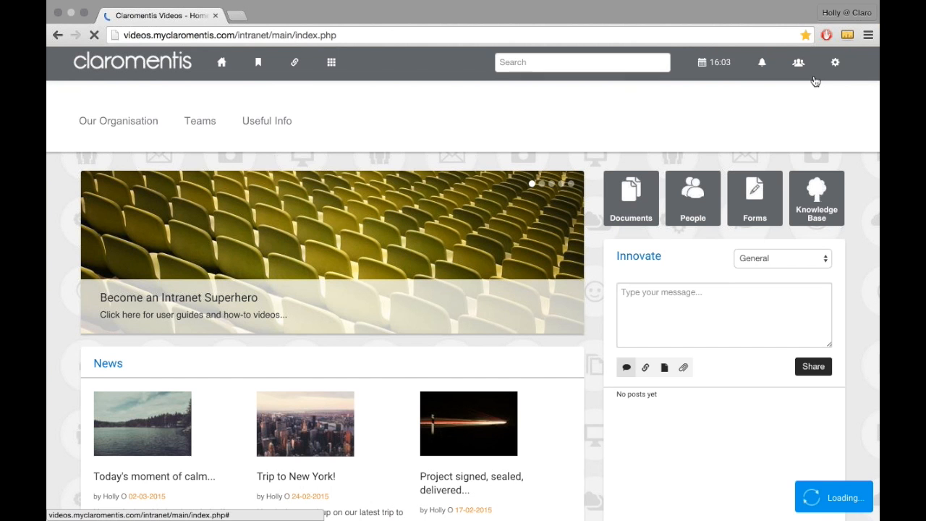
pyautogui.click(834, 65)
pyautogui.click(781, 96)
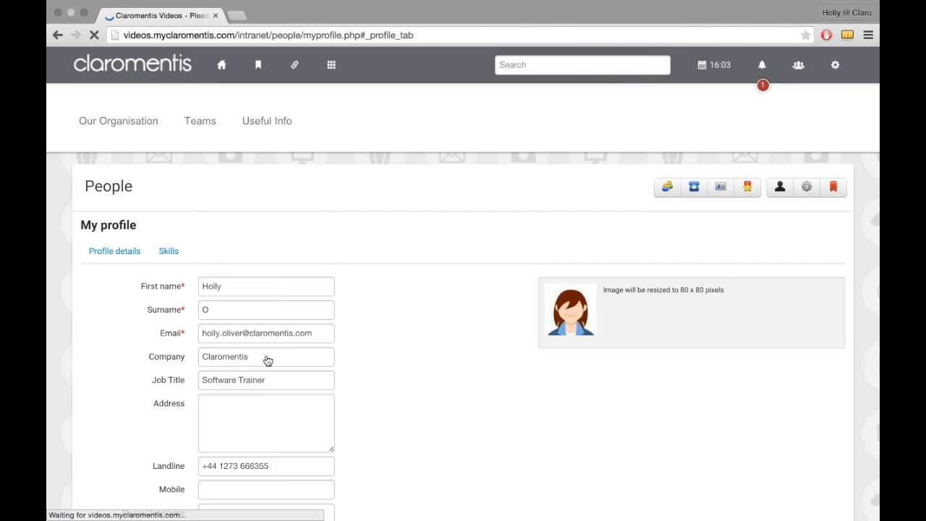
pyautogui.scroll(-3, 268, 360)
pyautogui.click(261, 387)
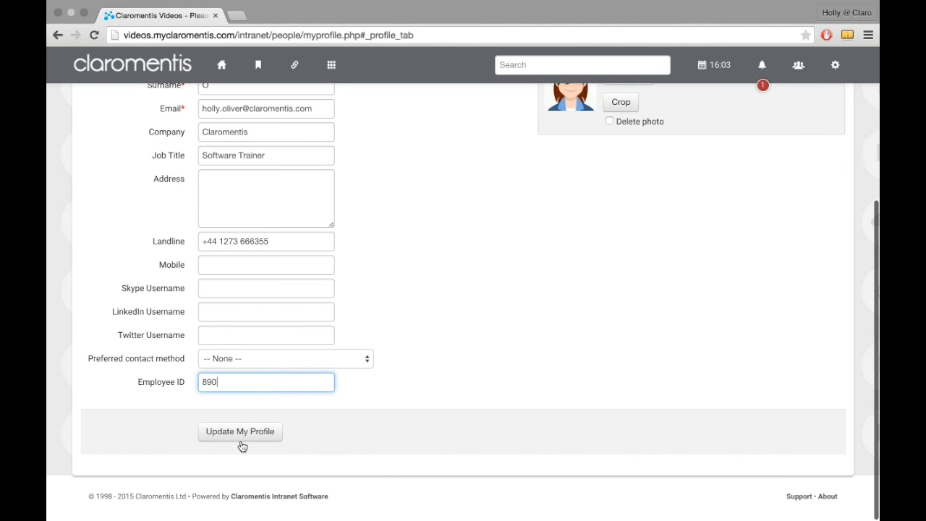
pyautogui.click(241, 443)
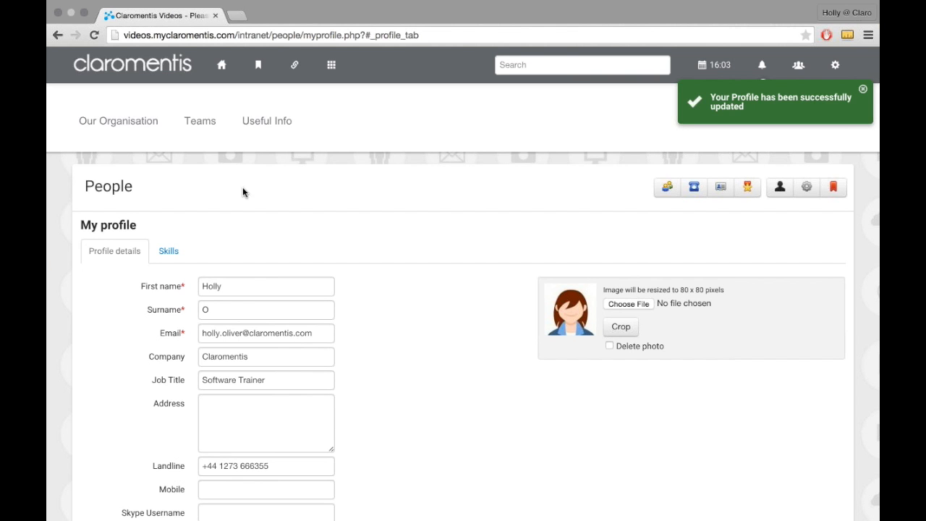
# Step: Open the first user's record in the People admin area and review its profile fields, including Employee ID
pyautogui.click(230, 72)
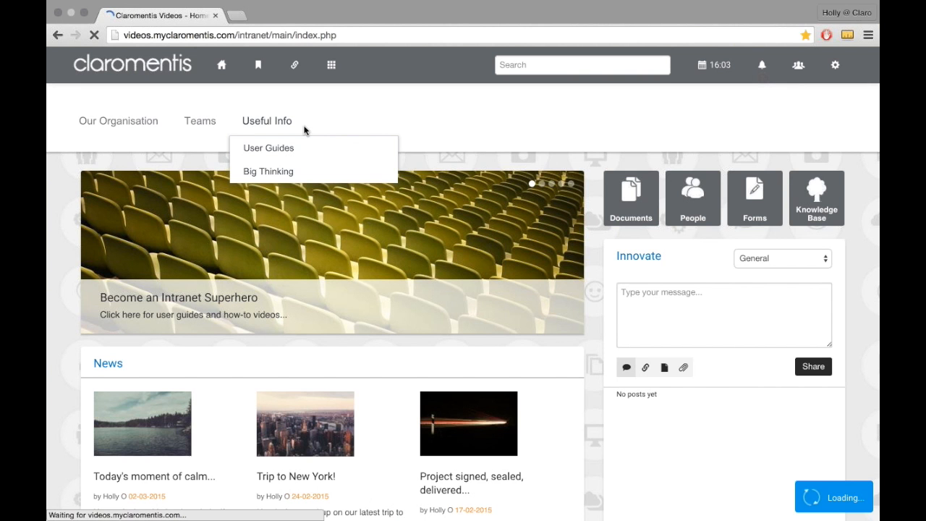
pyautogui.click(343, 73)
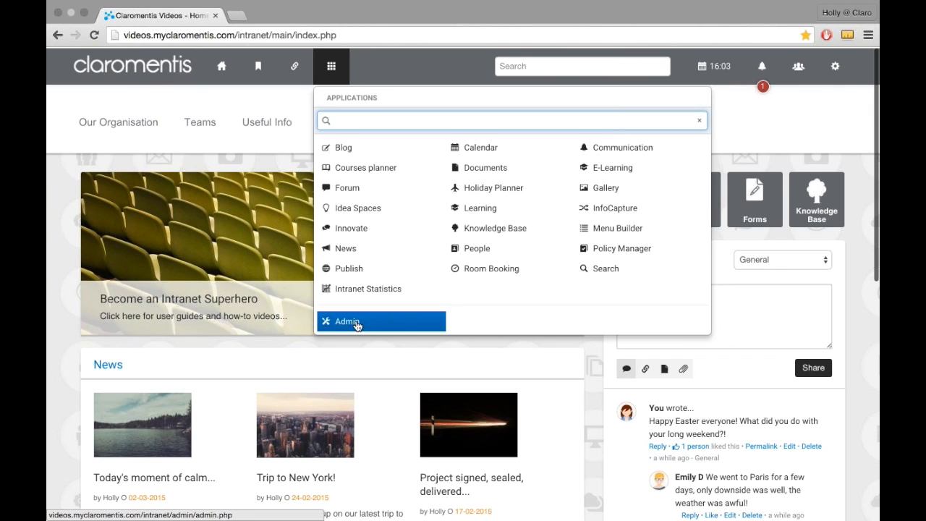
pyautogui.click(355, 324)
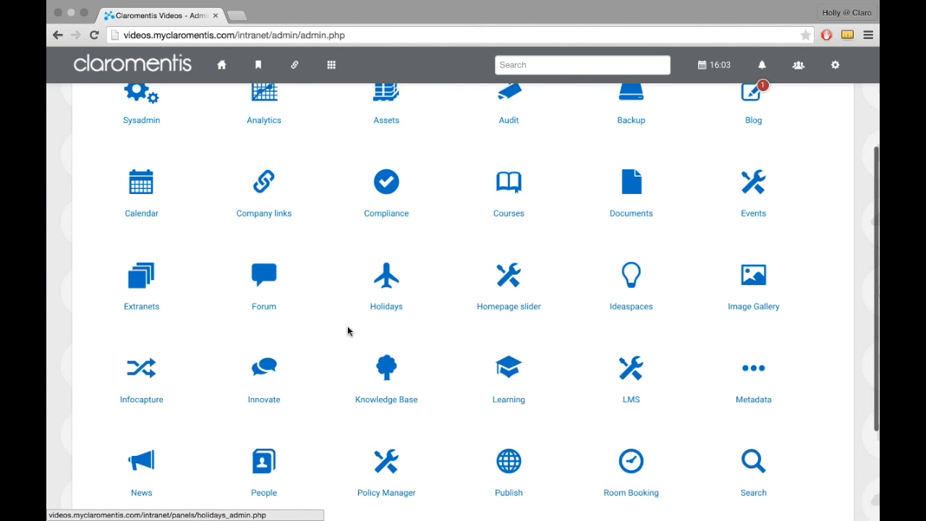
pyautogui.scroll(-3, 347, 327)
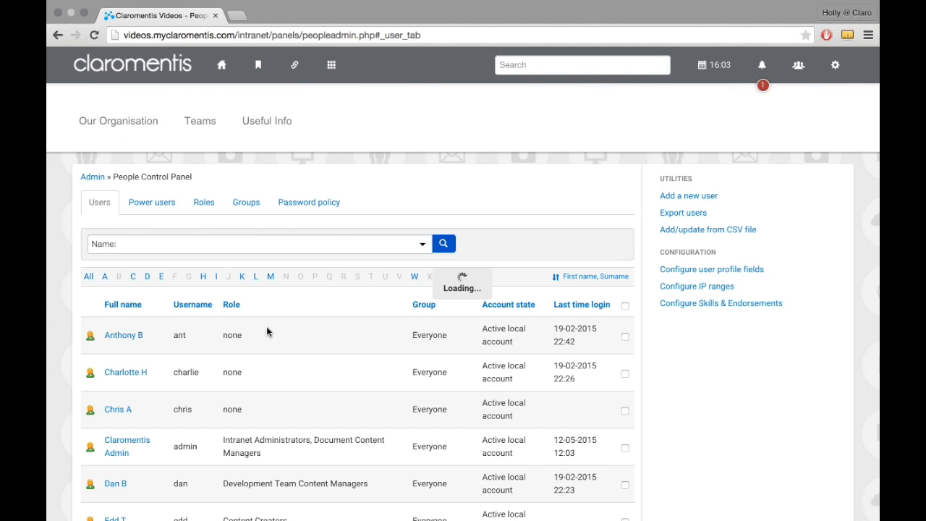
pyautogui.click(126, 336)
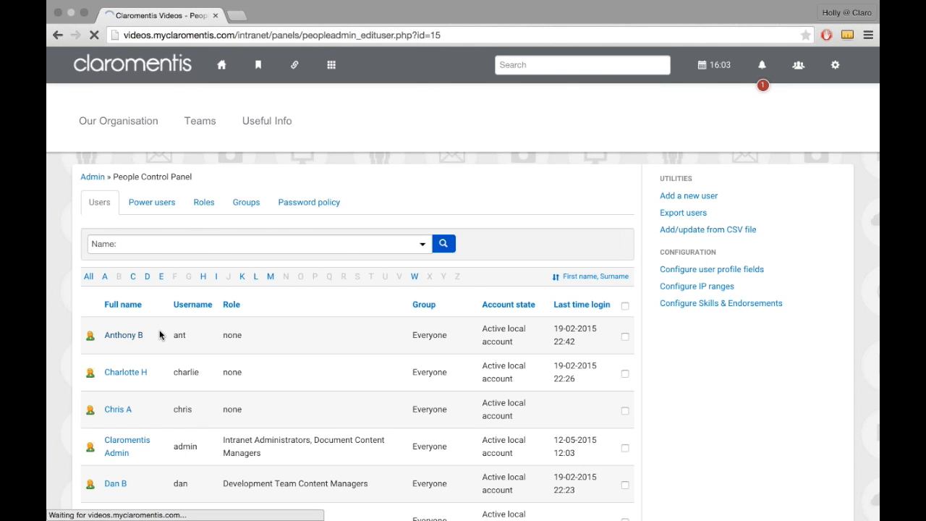
pyautogui.scroll(-5, 164, 334)
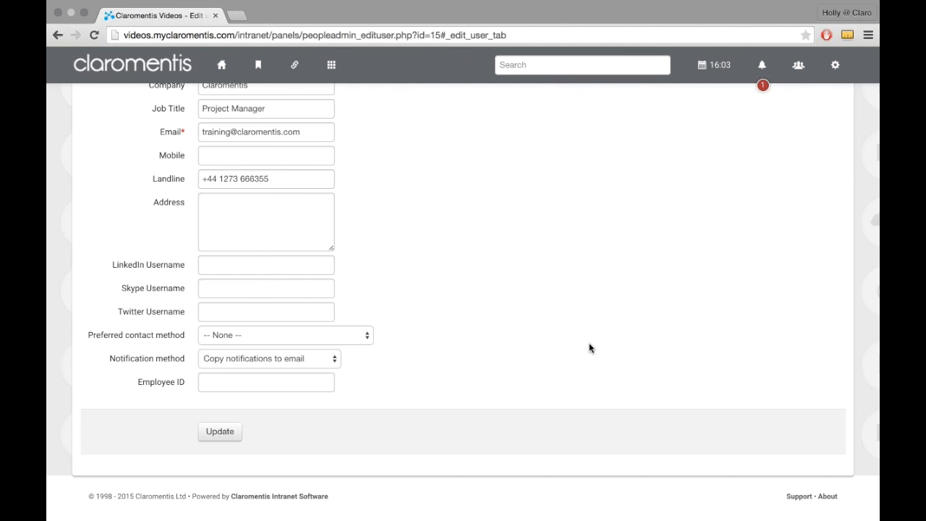
pyautogui.scroll(5, 580, 326)
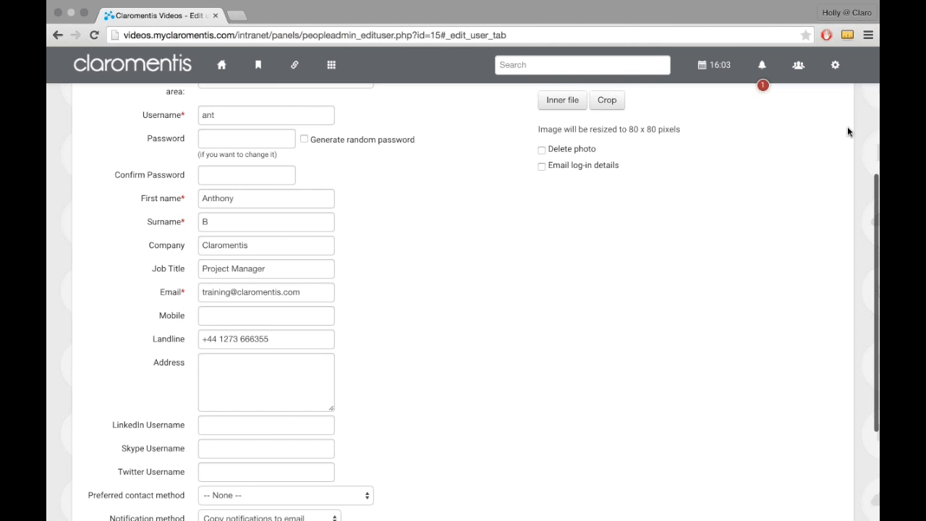
# Step: Return to your own profile details and view the Employee ID field
pyautogui.click(835, 65)
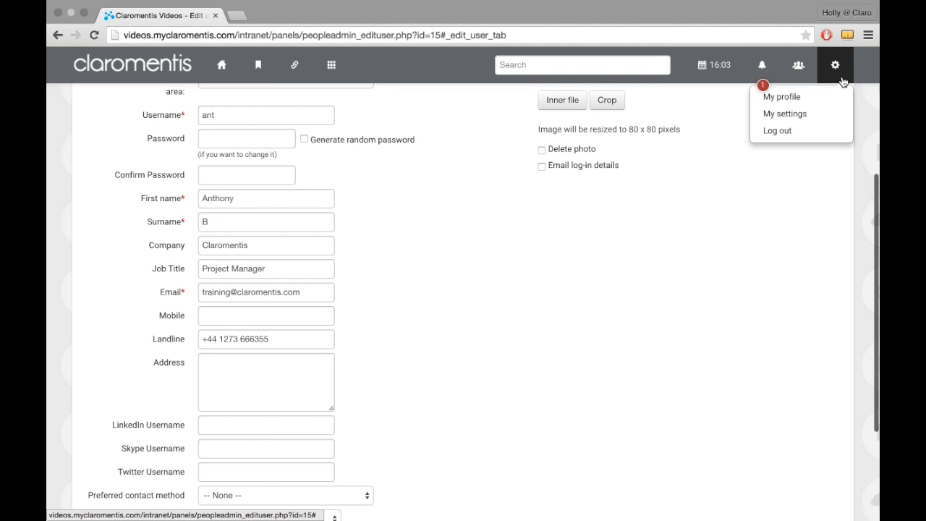
pyautogui.click(796, 98)
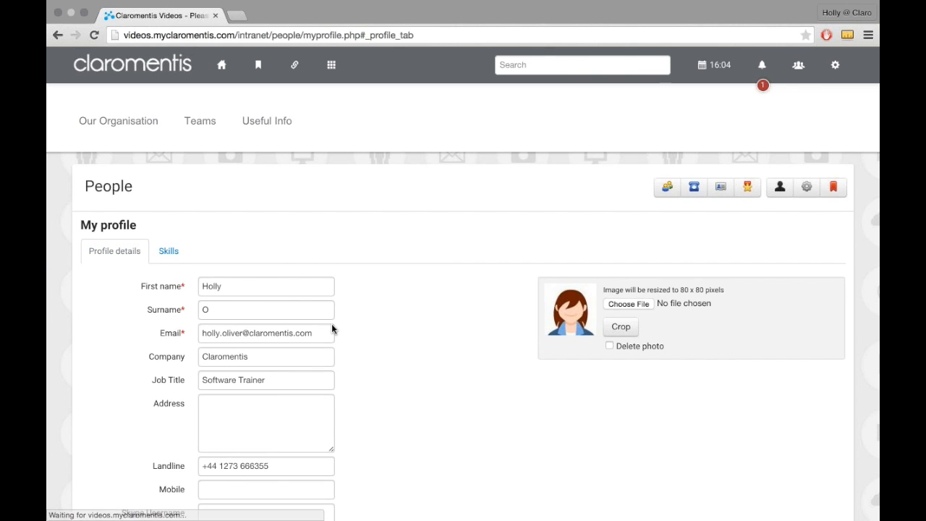
pyautogui.scroll(-5, 337, 325)
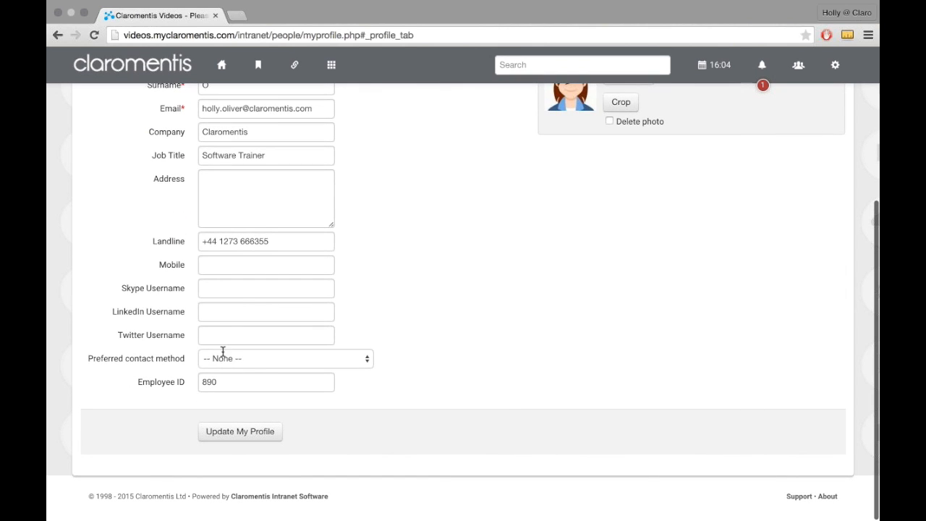
# Step: Open the user profile fields configuration in the People admin area
pyautogui.click(278, 207)
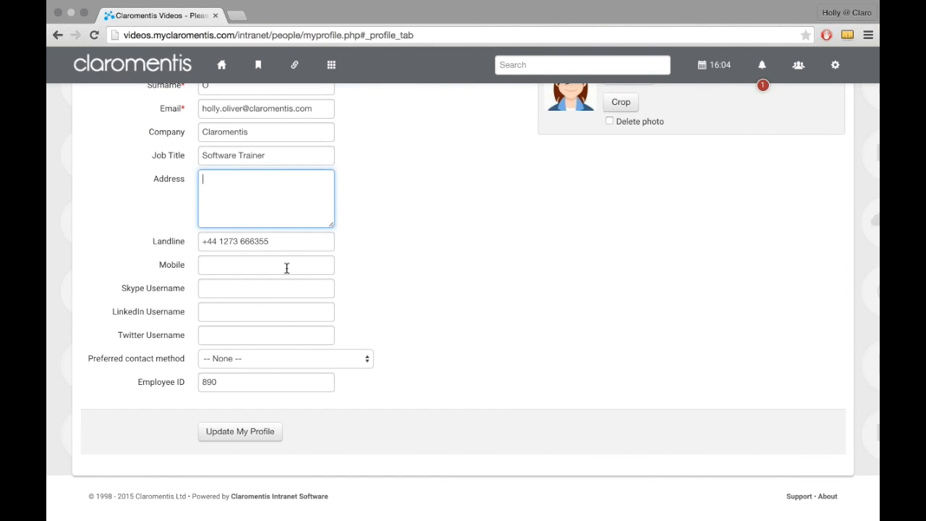
pyautogui.scroll(5, 287, 267)
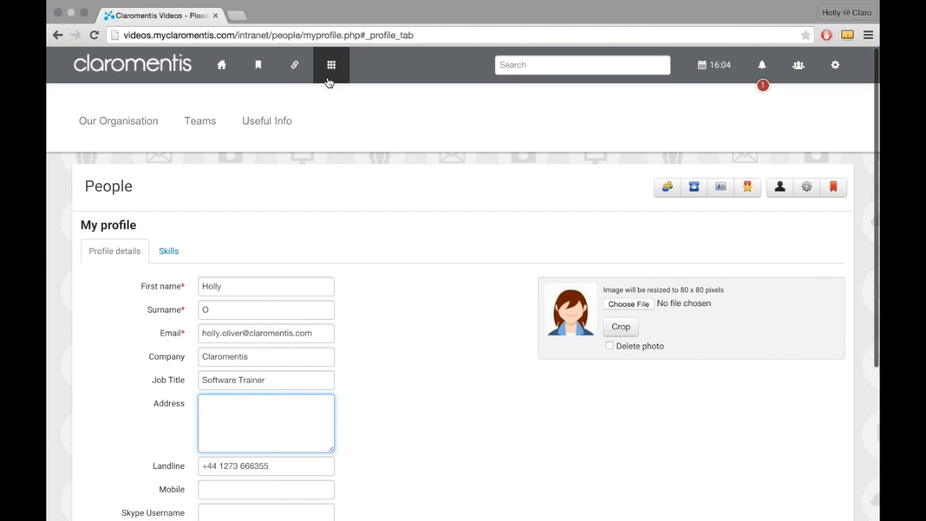
pyautogui.click(331, 65)
pyautogui.click(338, 326)
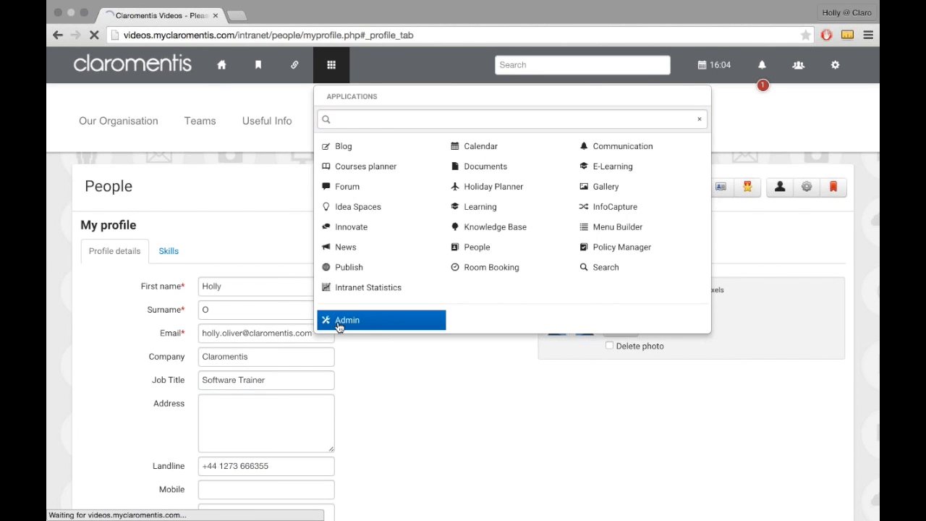
pyautogui.scroll(-2, 364, 374)
pyautogui.scroll(-2, 264, 395)
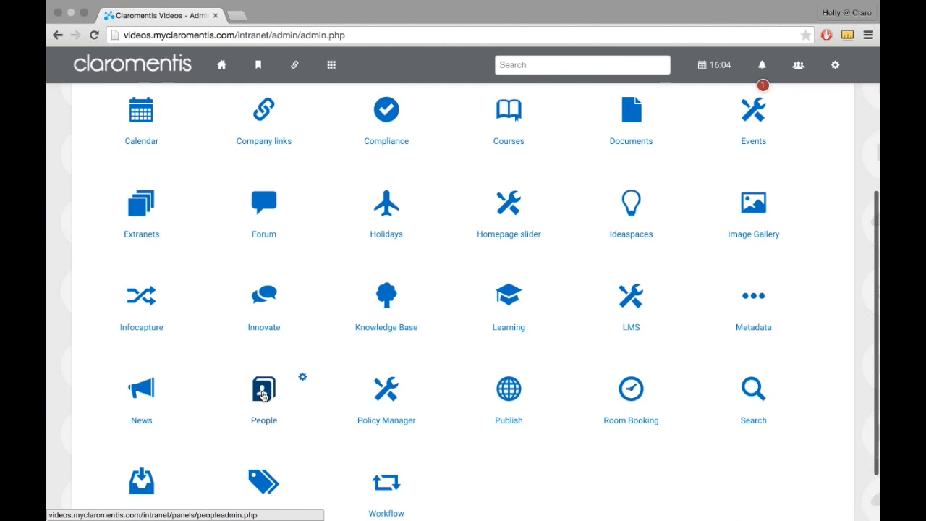
pyautogui.click(263, 394)
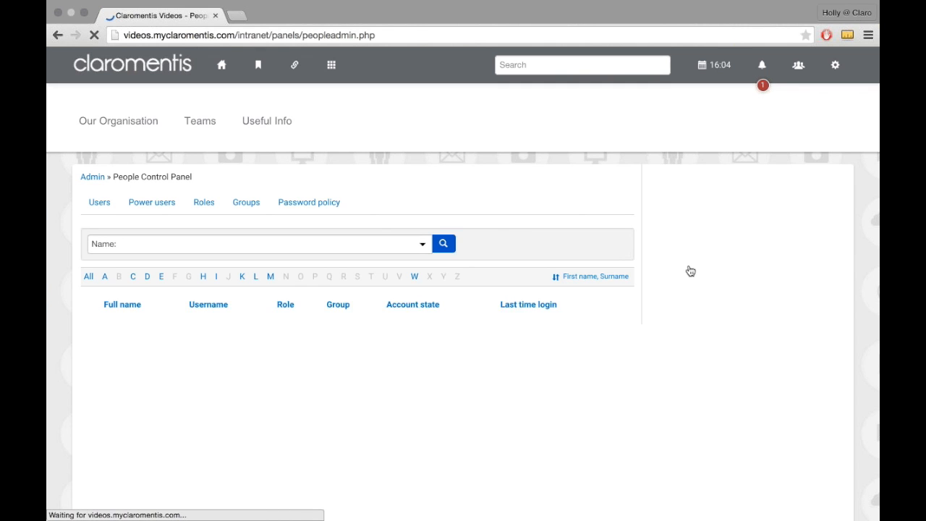
pyautogui.click(692, 272)
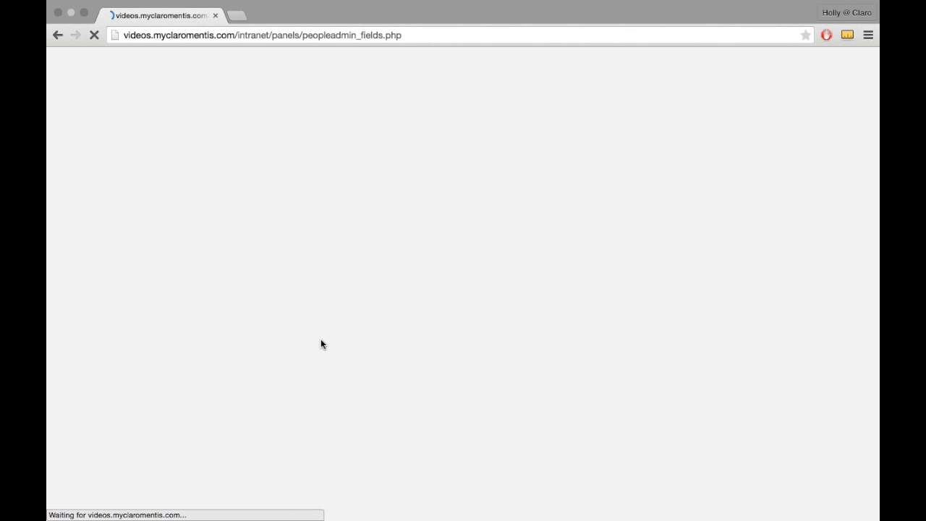
# Step: Set the Employee ID profile field's visibility to Standard and save the changes
pyautogui.scroll(-2, 321, 340)
pyautogui.scroll(-10, 321, 340)
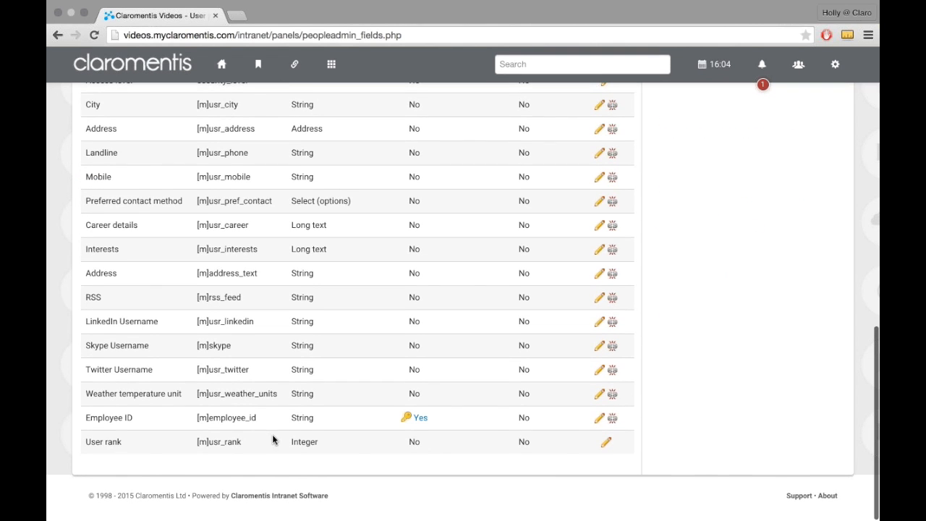
pyautogui.click(595, 419)
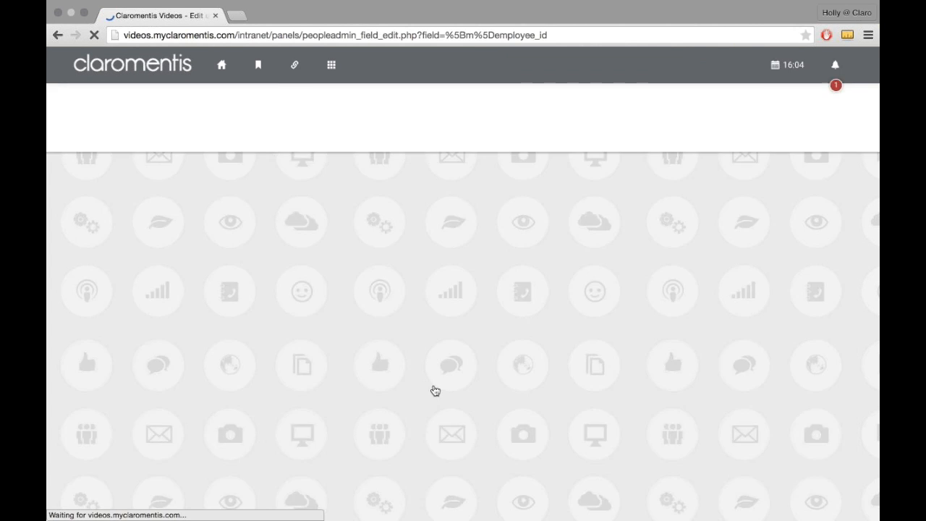
pyautogui.scroll(-5, 267, 315)
pyautogui.click(268, 312)
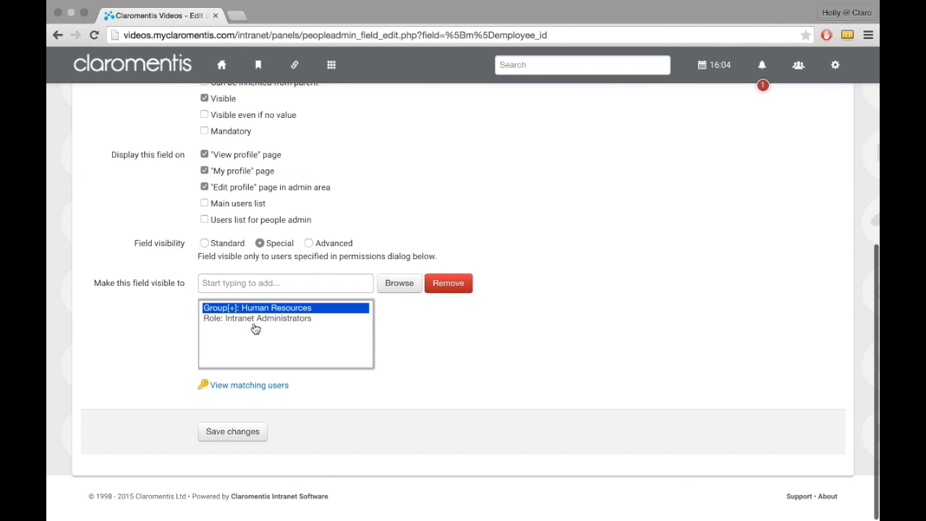
pyautogui.click(228, 245)
pyautogui.click(233, 434)
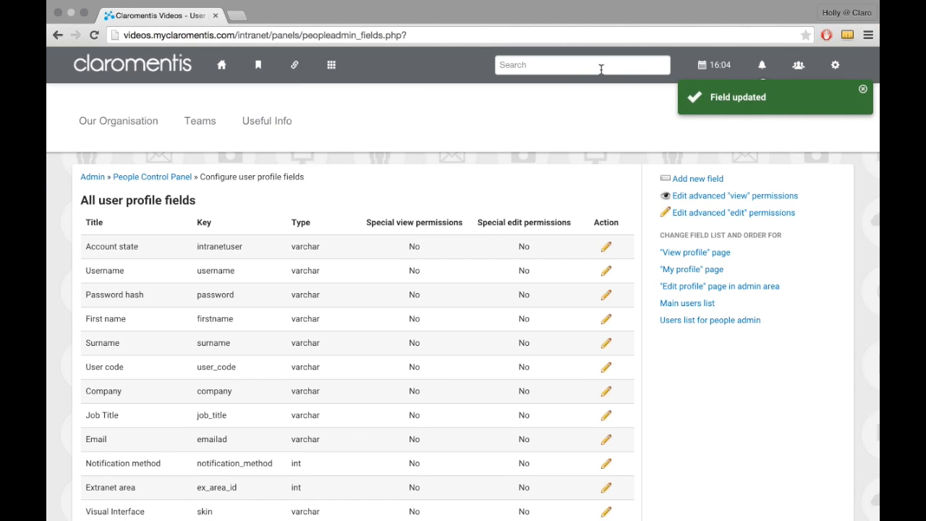
# Step: Search the whole intranet for the employee ID entered in your own profile
pyautogui.click(601, 69)
pyautogui.write('890')
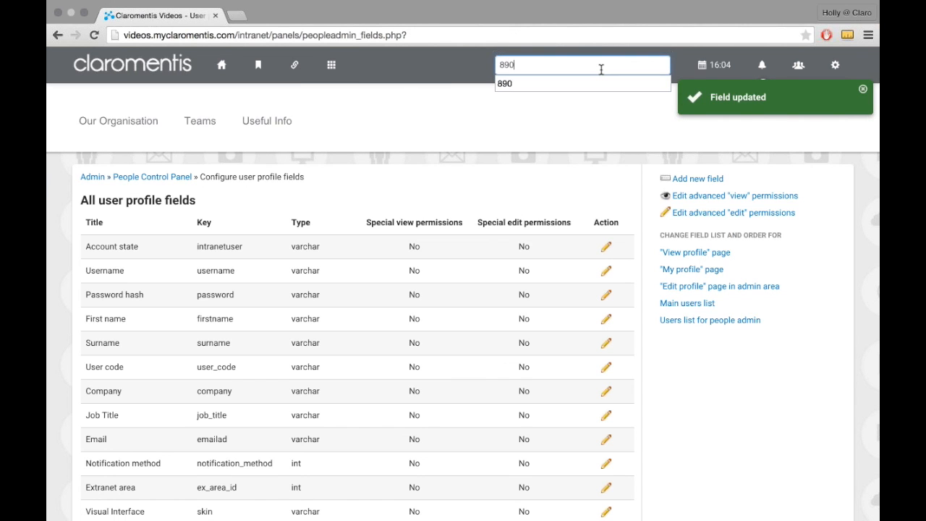
pyautogui.press('Return')
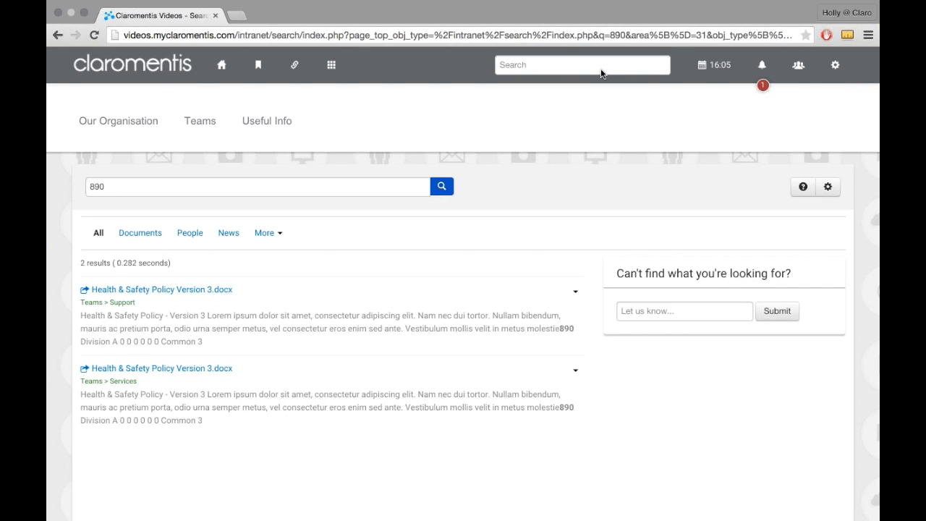
# Step: Search the People directory for your own employee ID and return to the home page
pyautogui.click(214, 73)
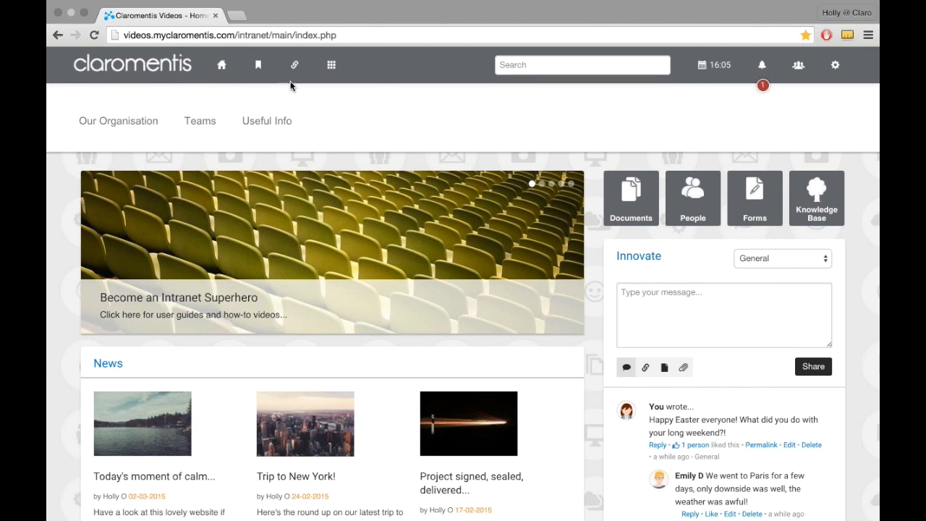
pyautogui.click(340, 72)
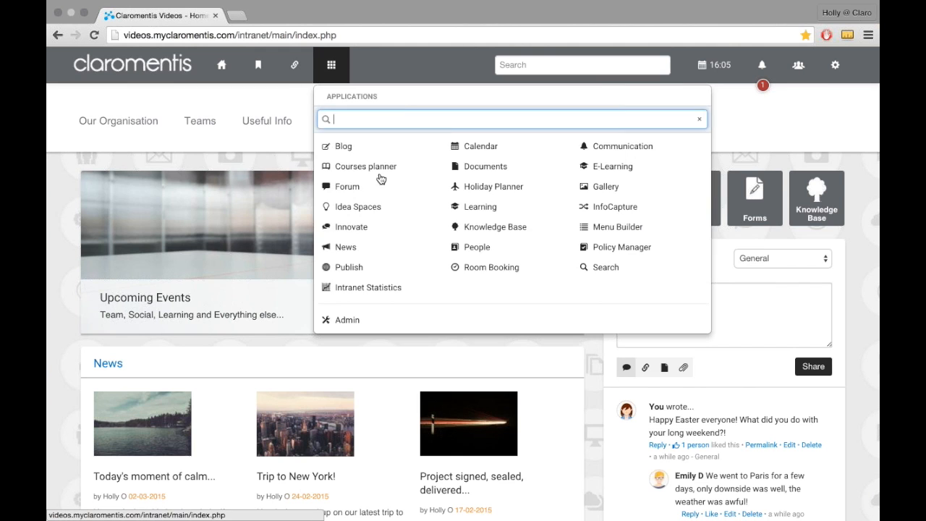
pyautogui.click(457, 247)
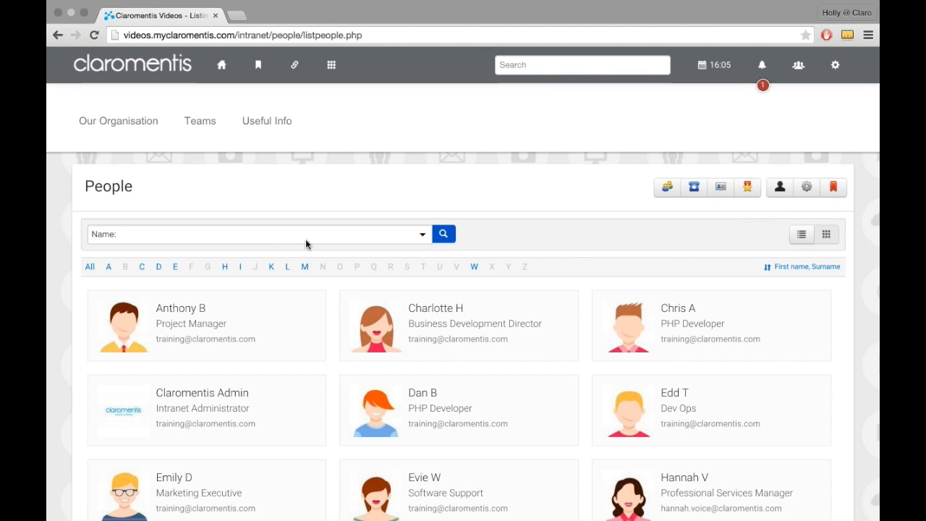
pyautogui.click(308, 239)
pyautogui.write('890')
pyautogui.press('Return')
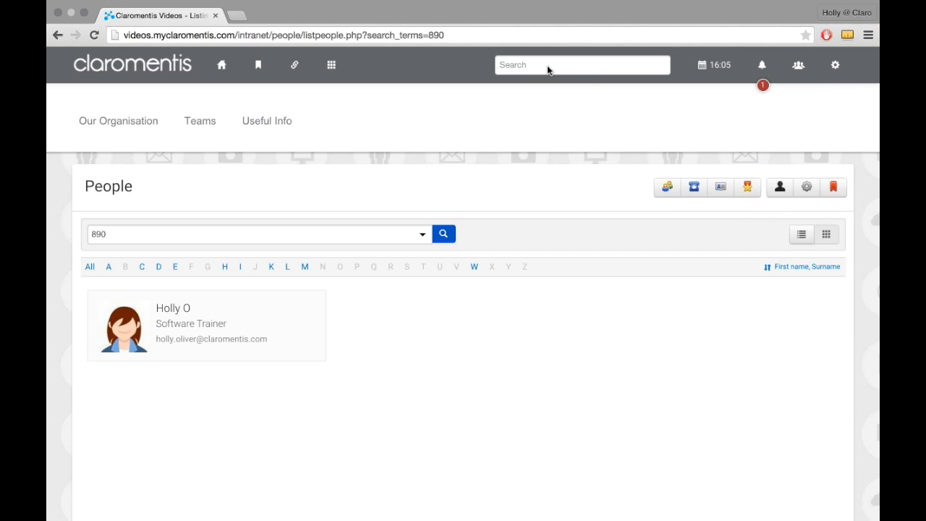
pyautogui.click(220, 65)
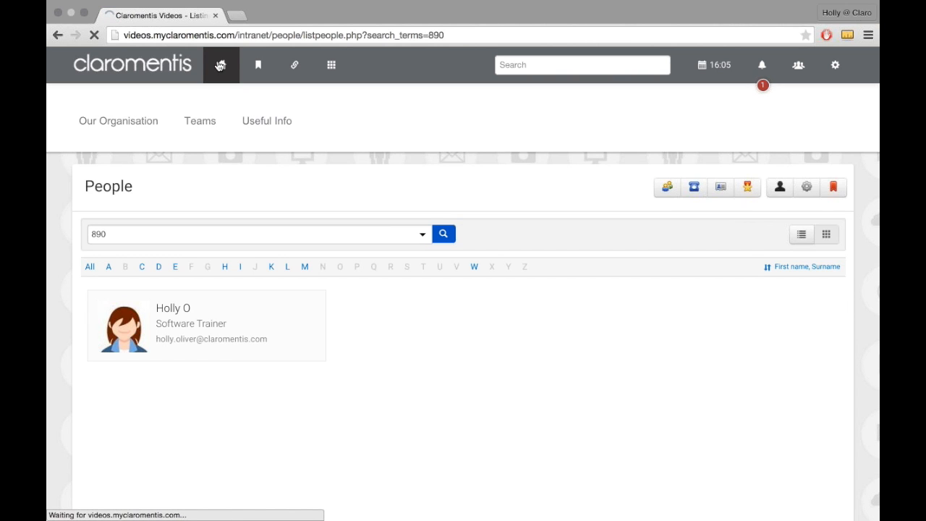